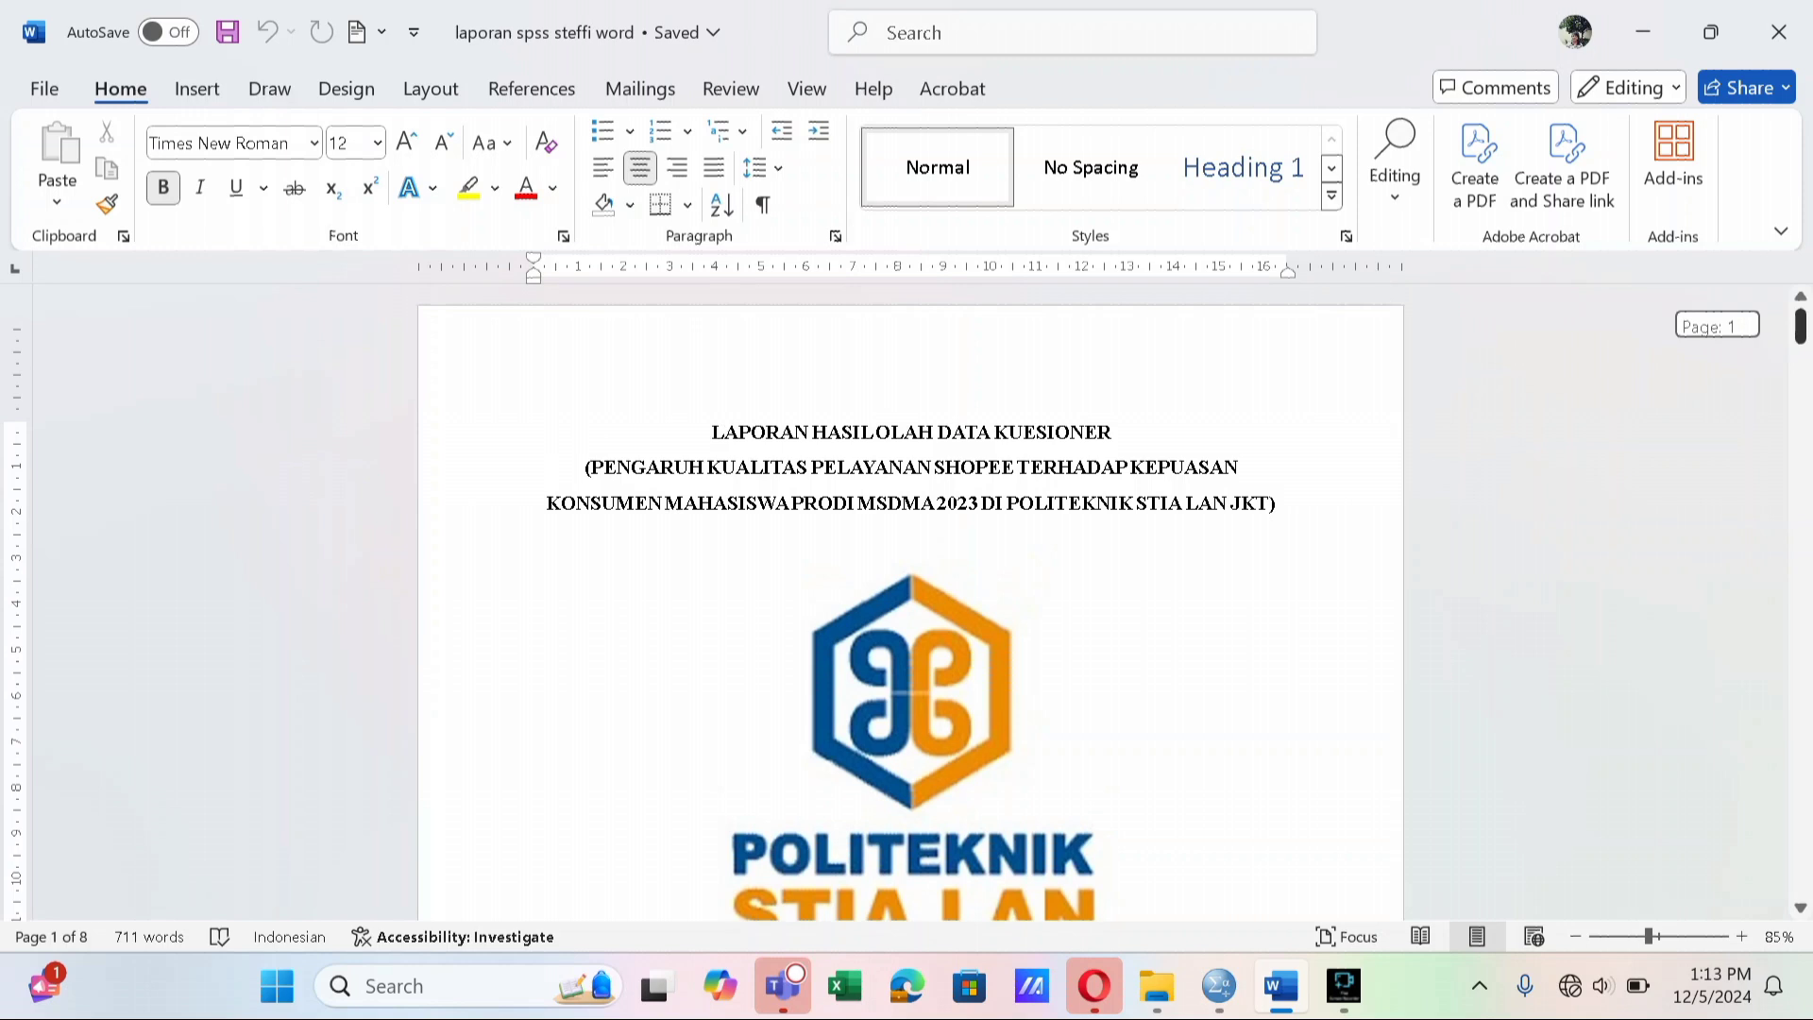
Review the report from the cover page to the Statistik Inferensial section and its validity decision criteria
scroll(911, 604, down, 10)
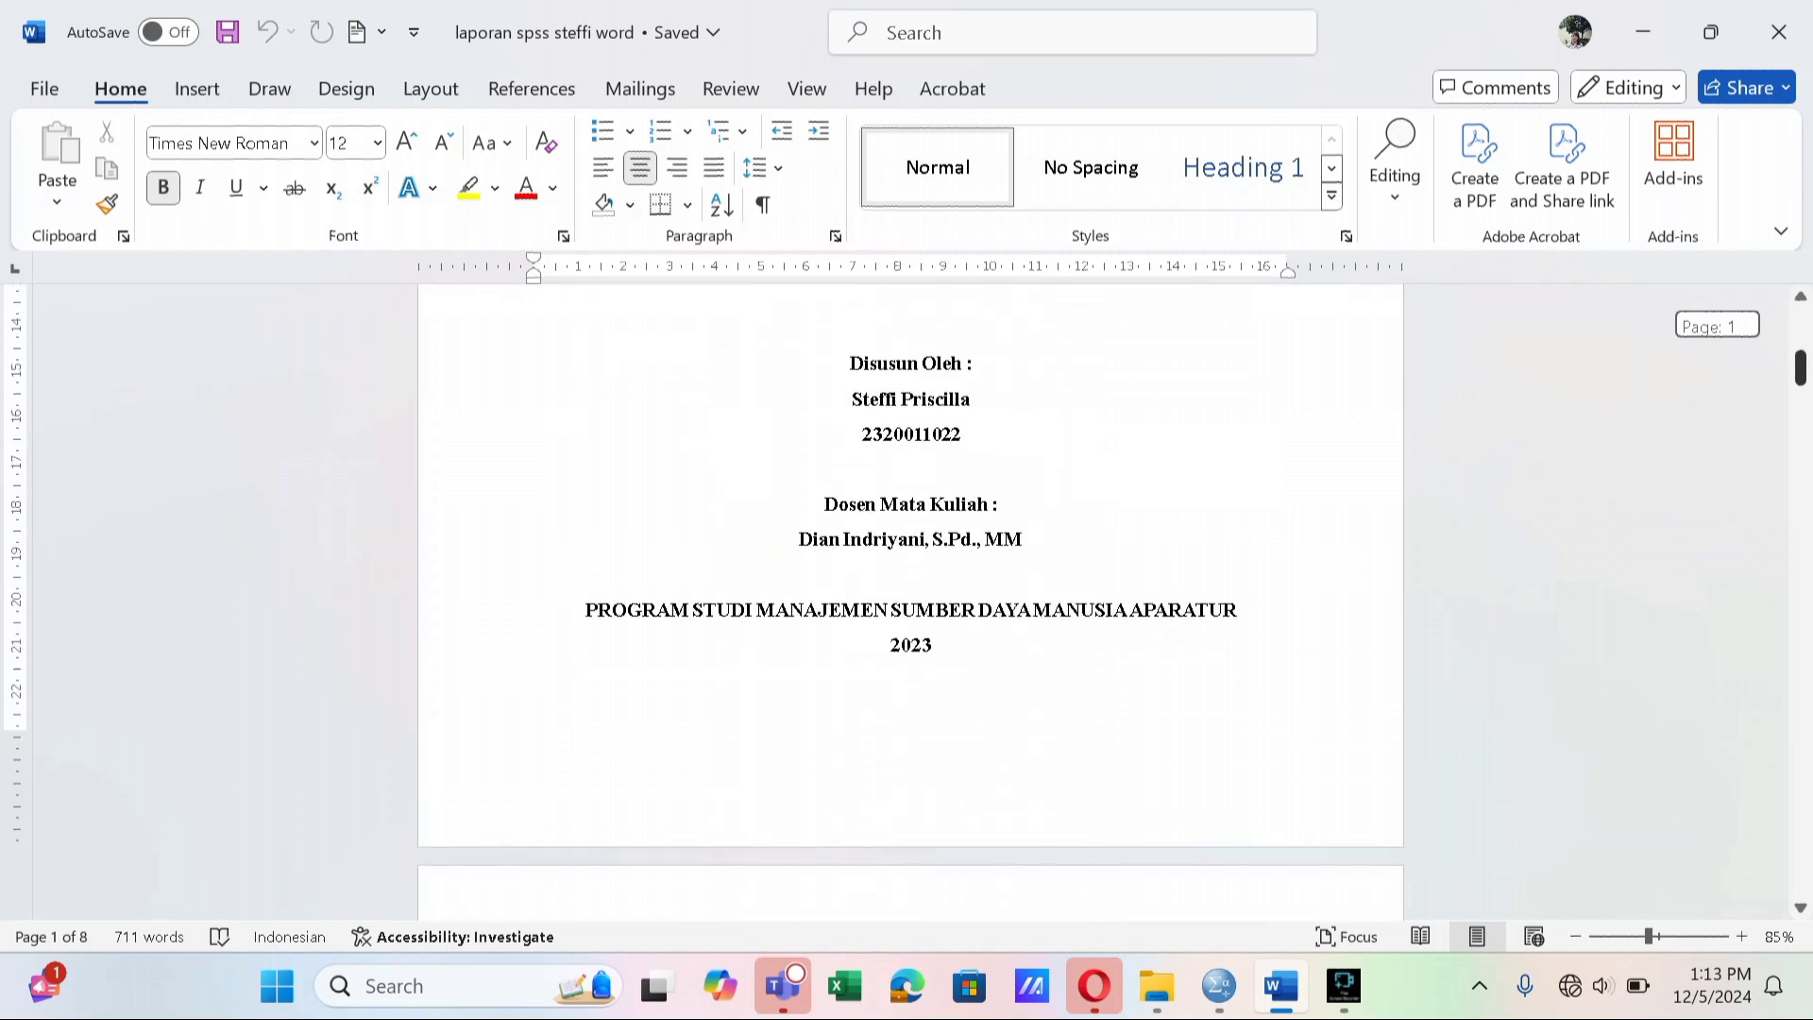
scroll(911, 604, down, 8)
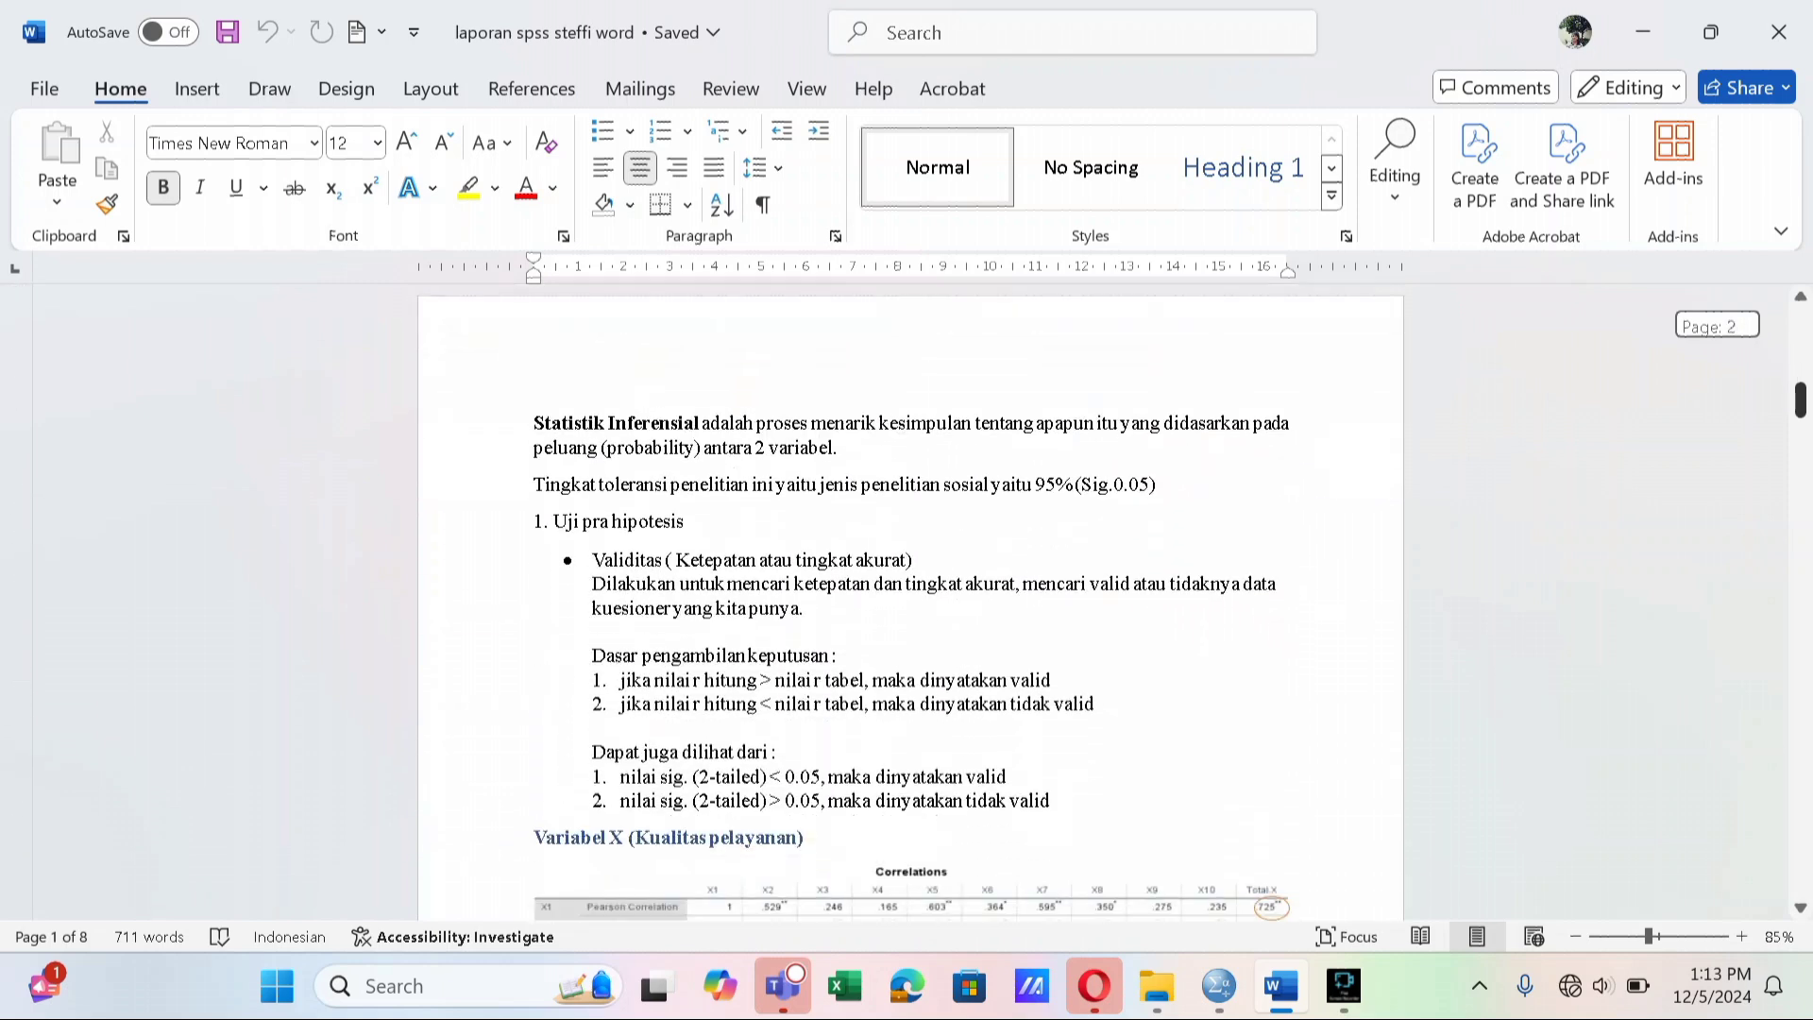
scroll(910, 604, down, 1)
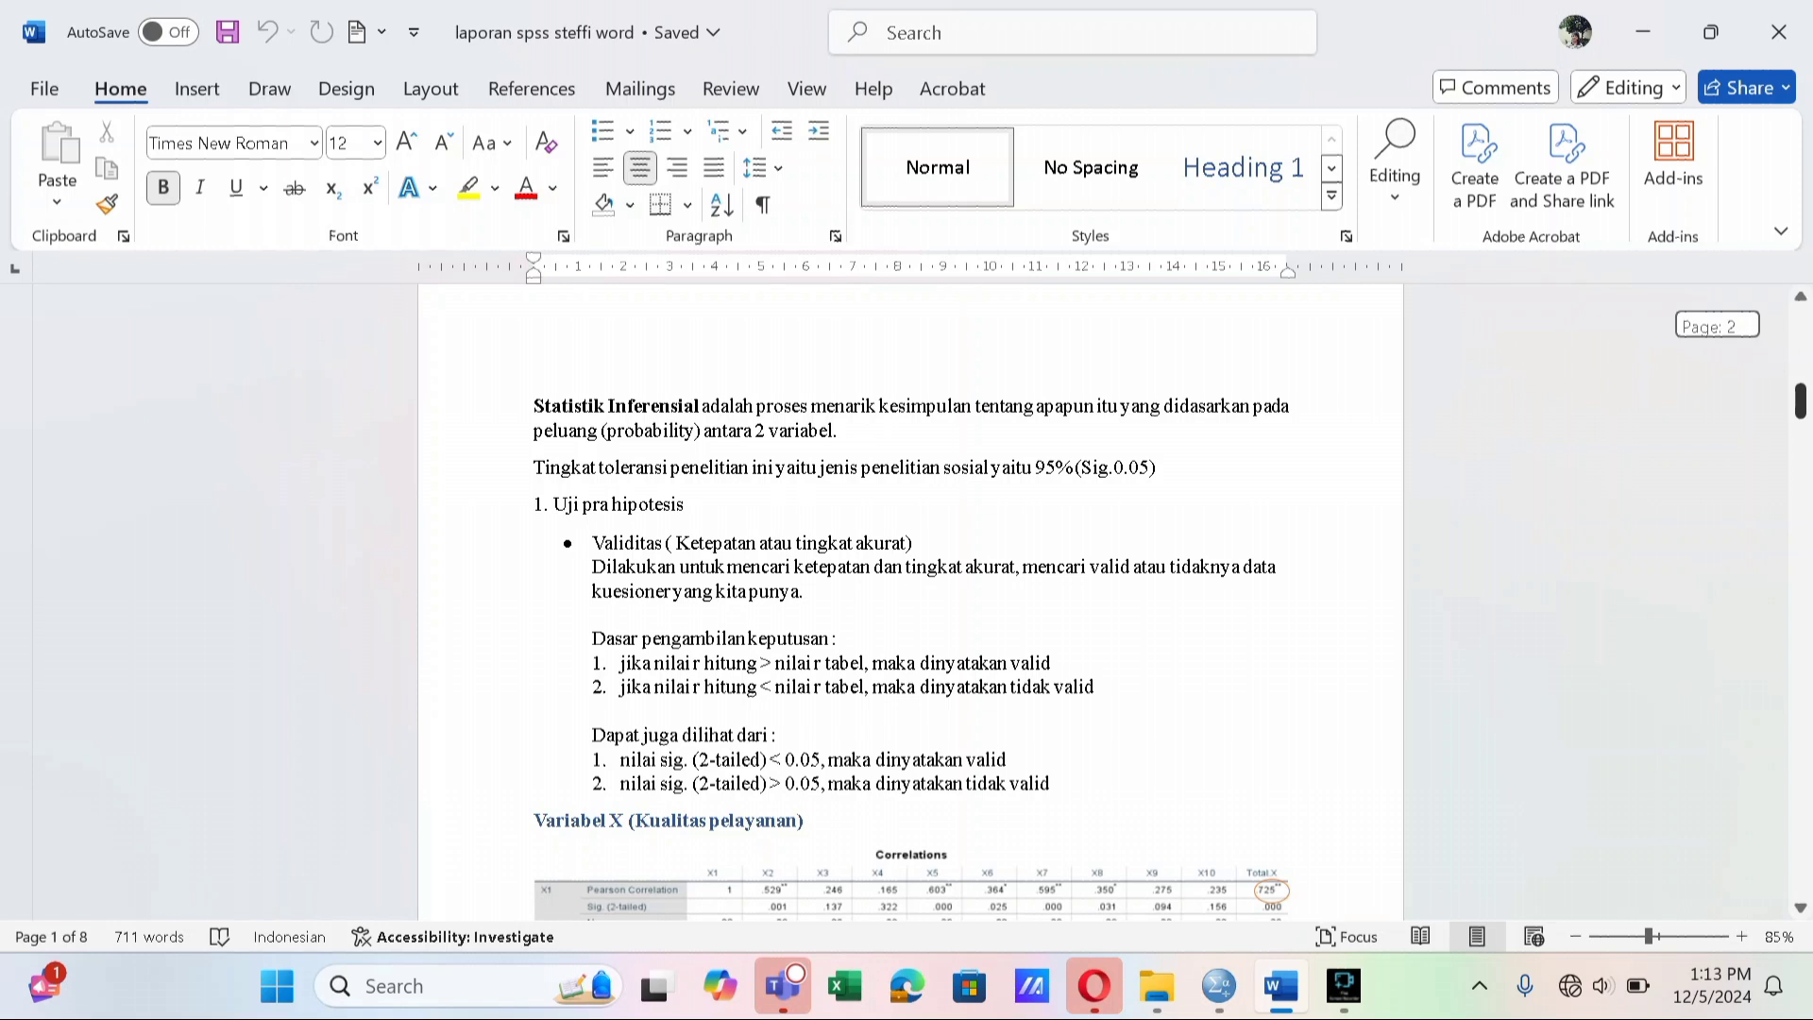
scroll(910, 605, up, 1)
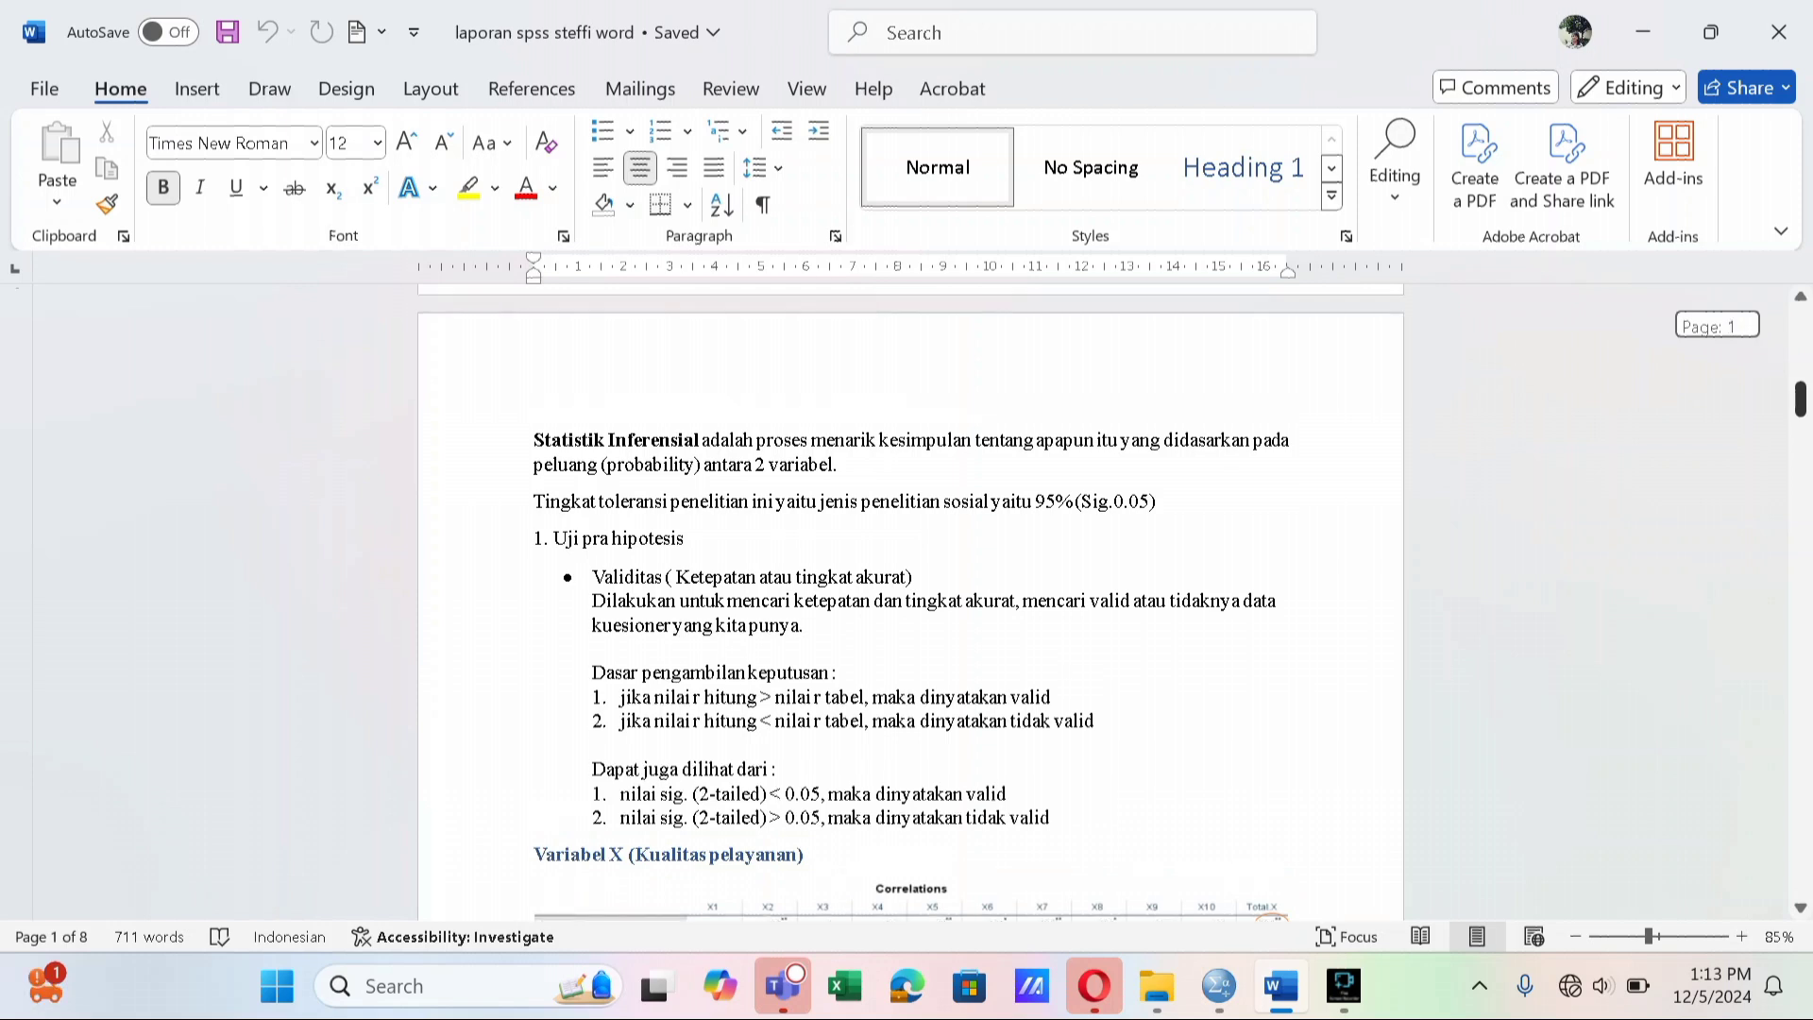
scroll(910, 604, up, 1)
scroll(911, 604, up, 1)
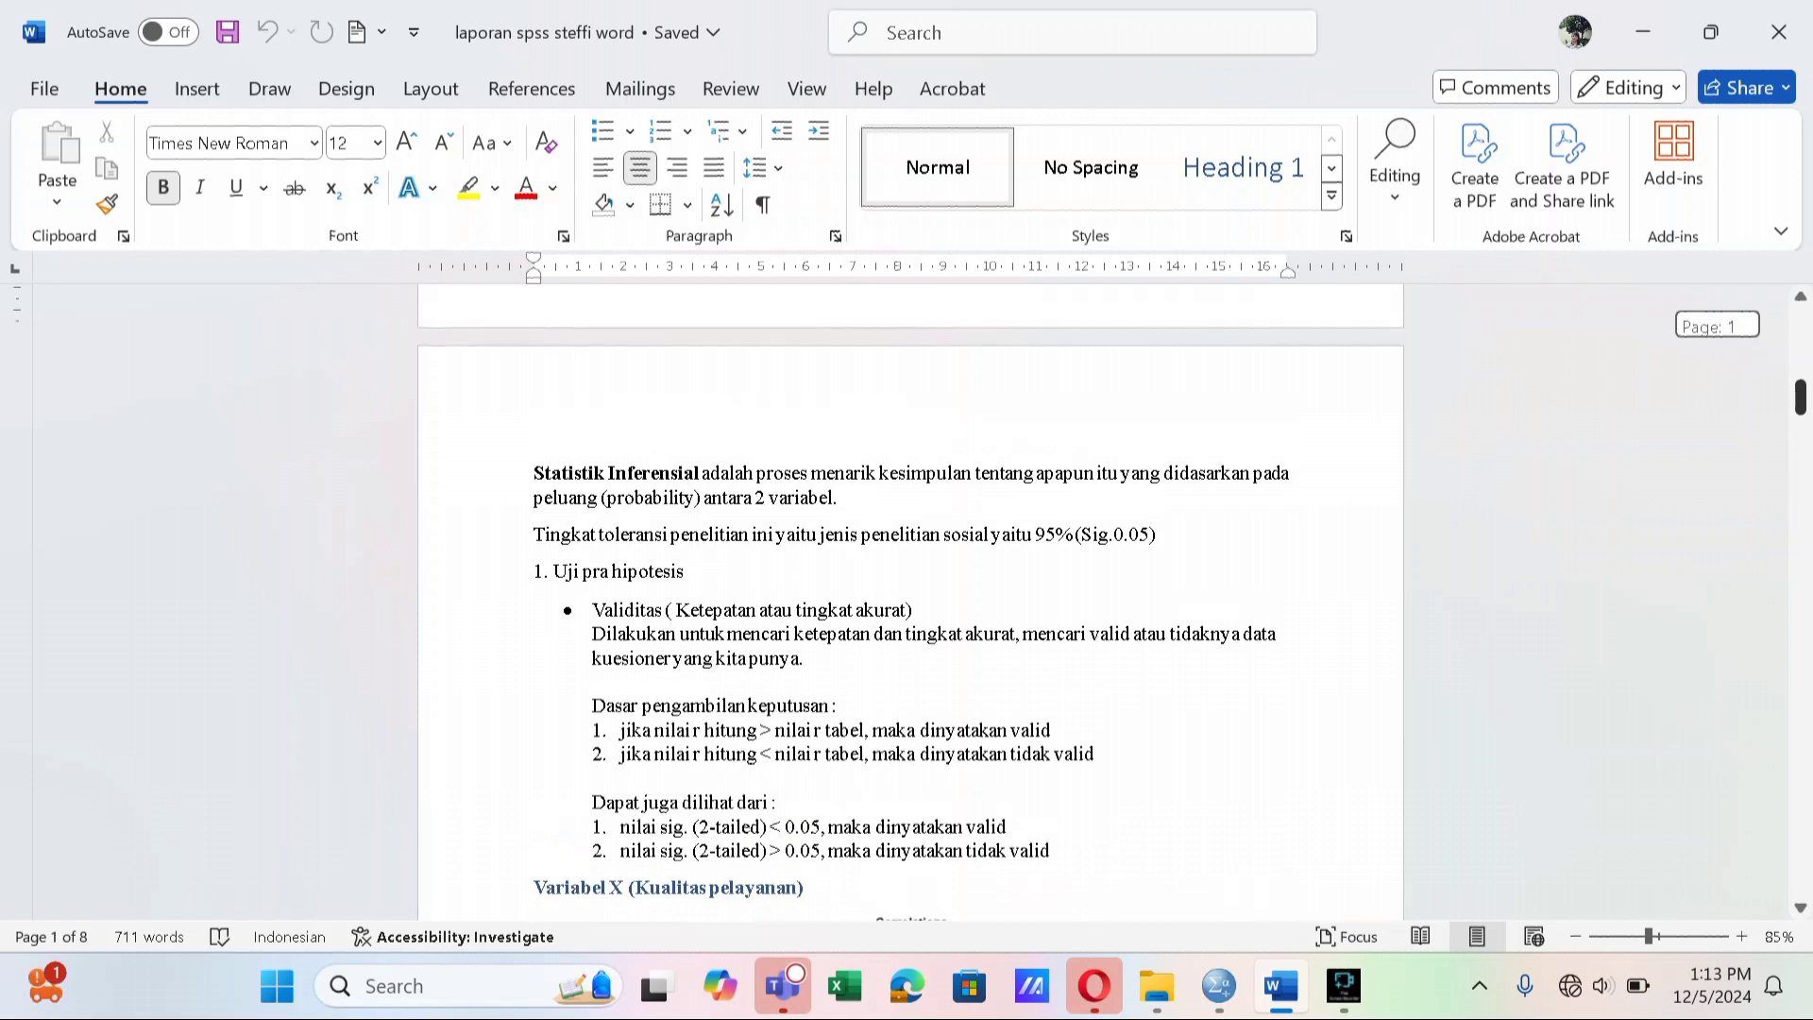
scroll(910, 604, up, 1)
scroll(910, 605, down, 1)
scroll(910, 604, down, 1)
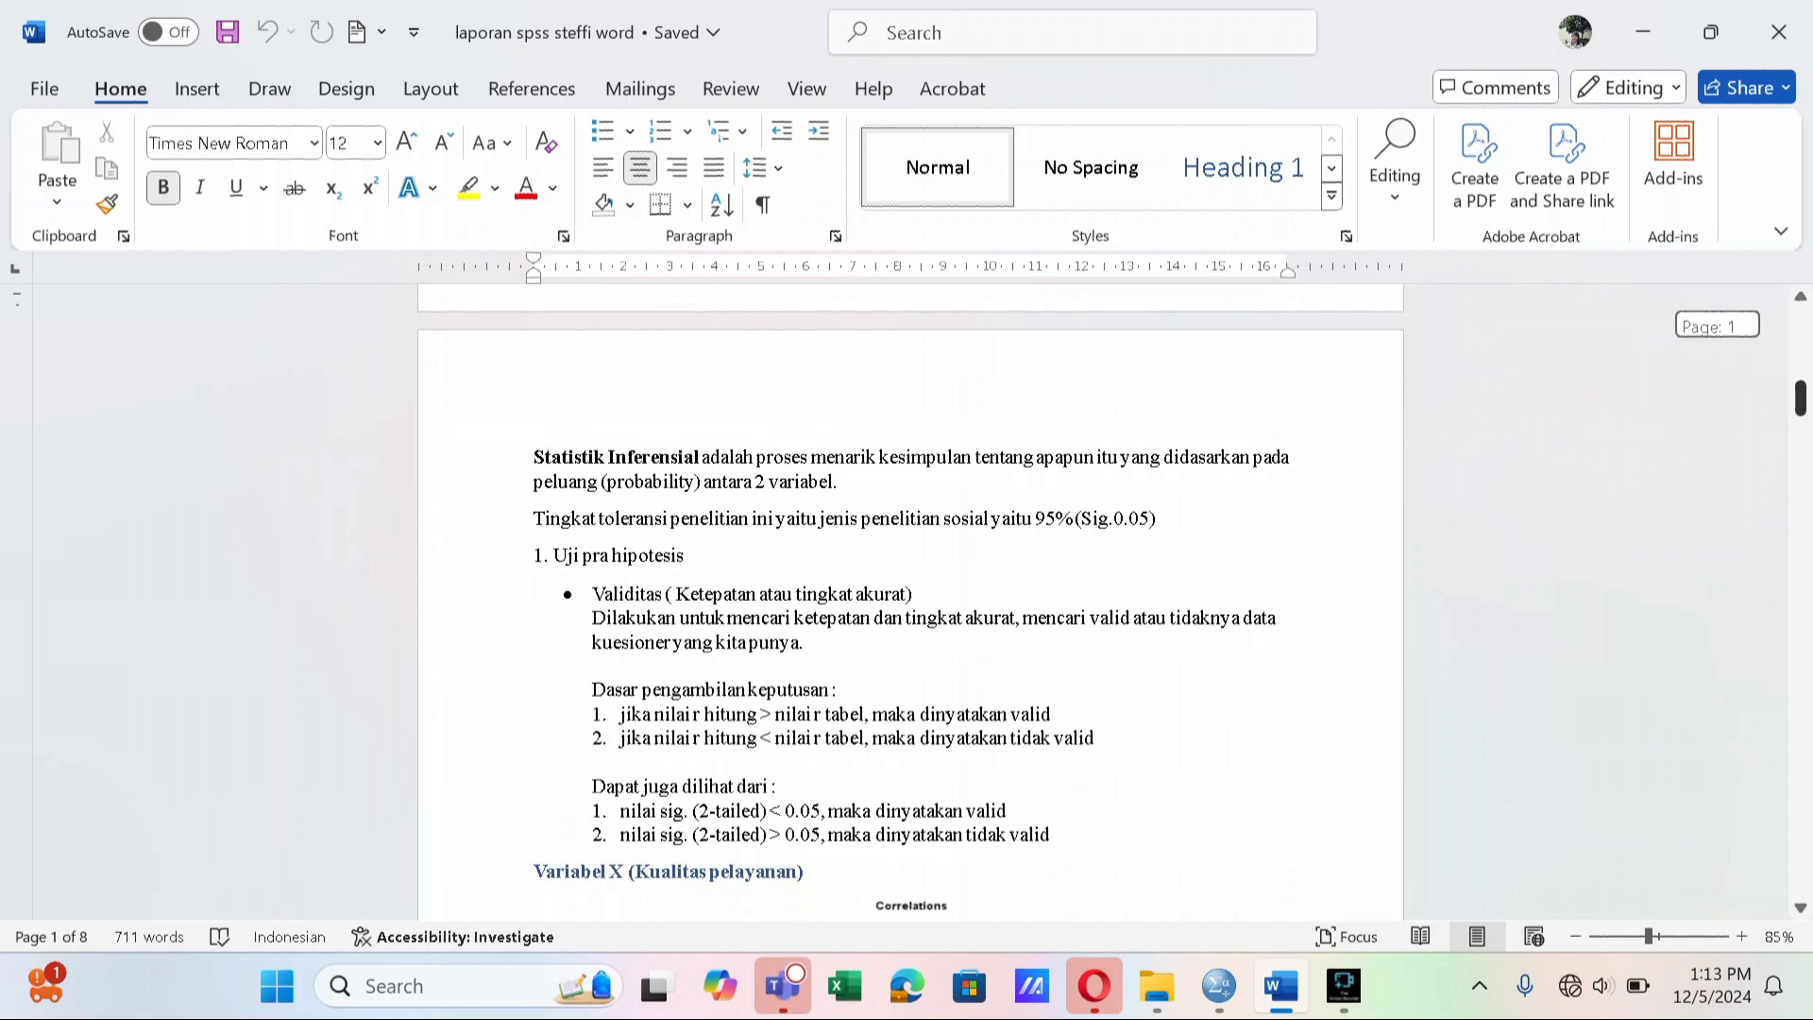
scroll(911, 605, up, 3)
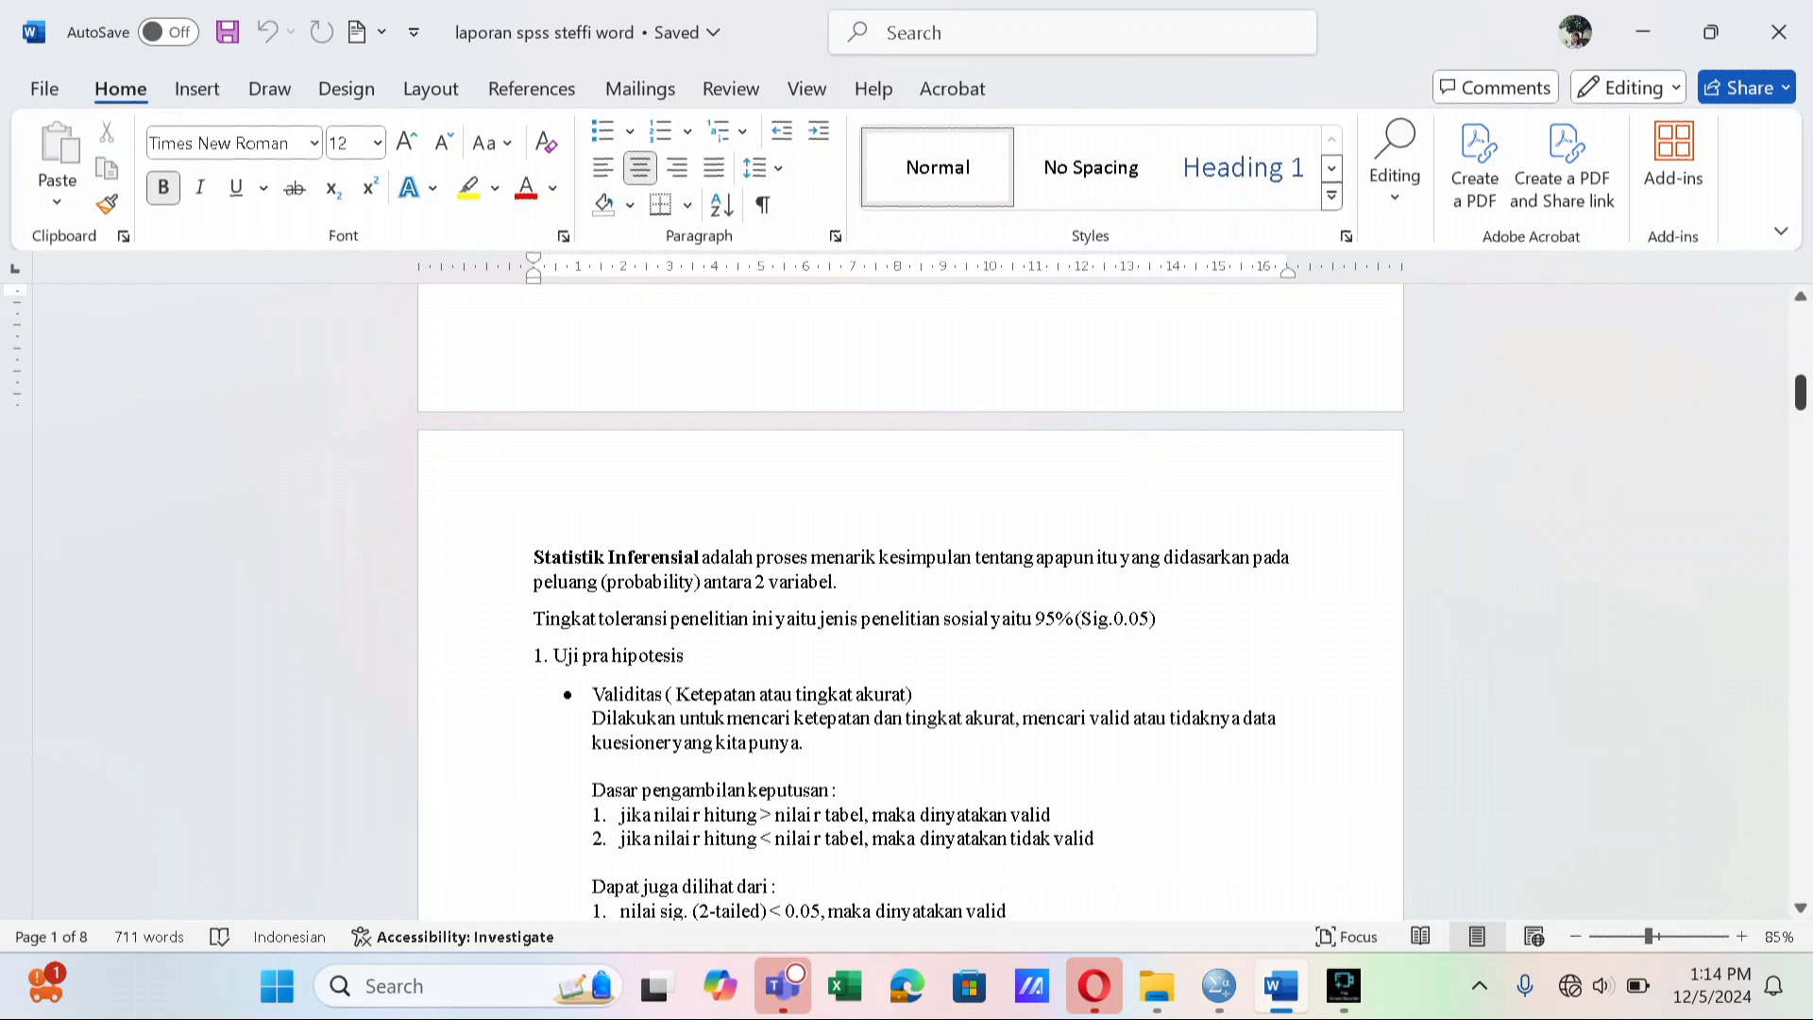
drag(1800, 392, 1800, 404)
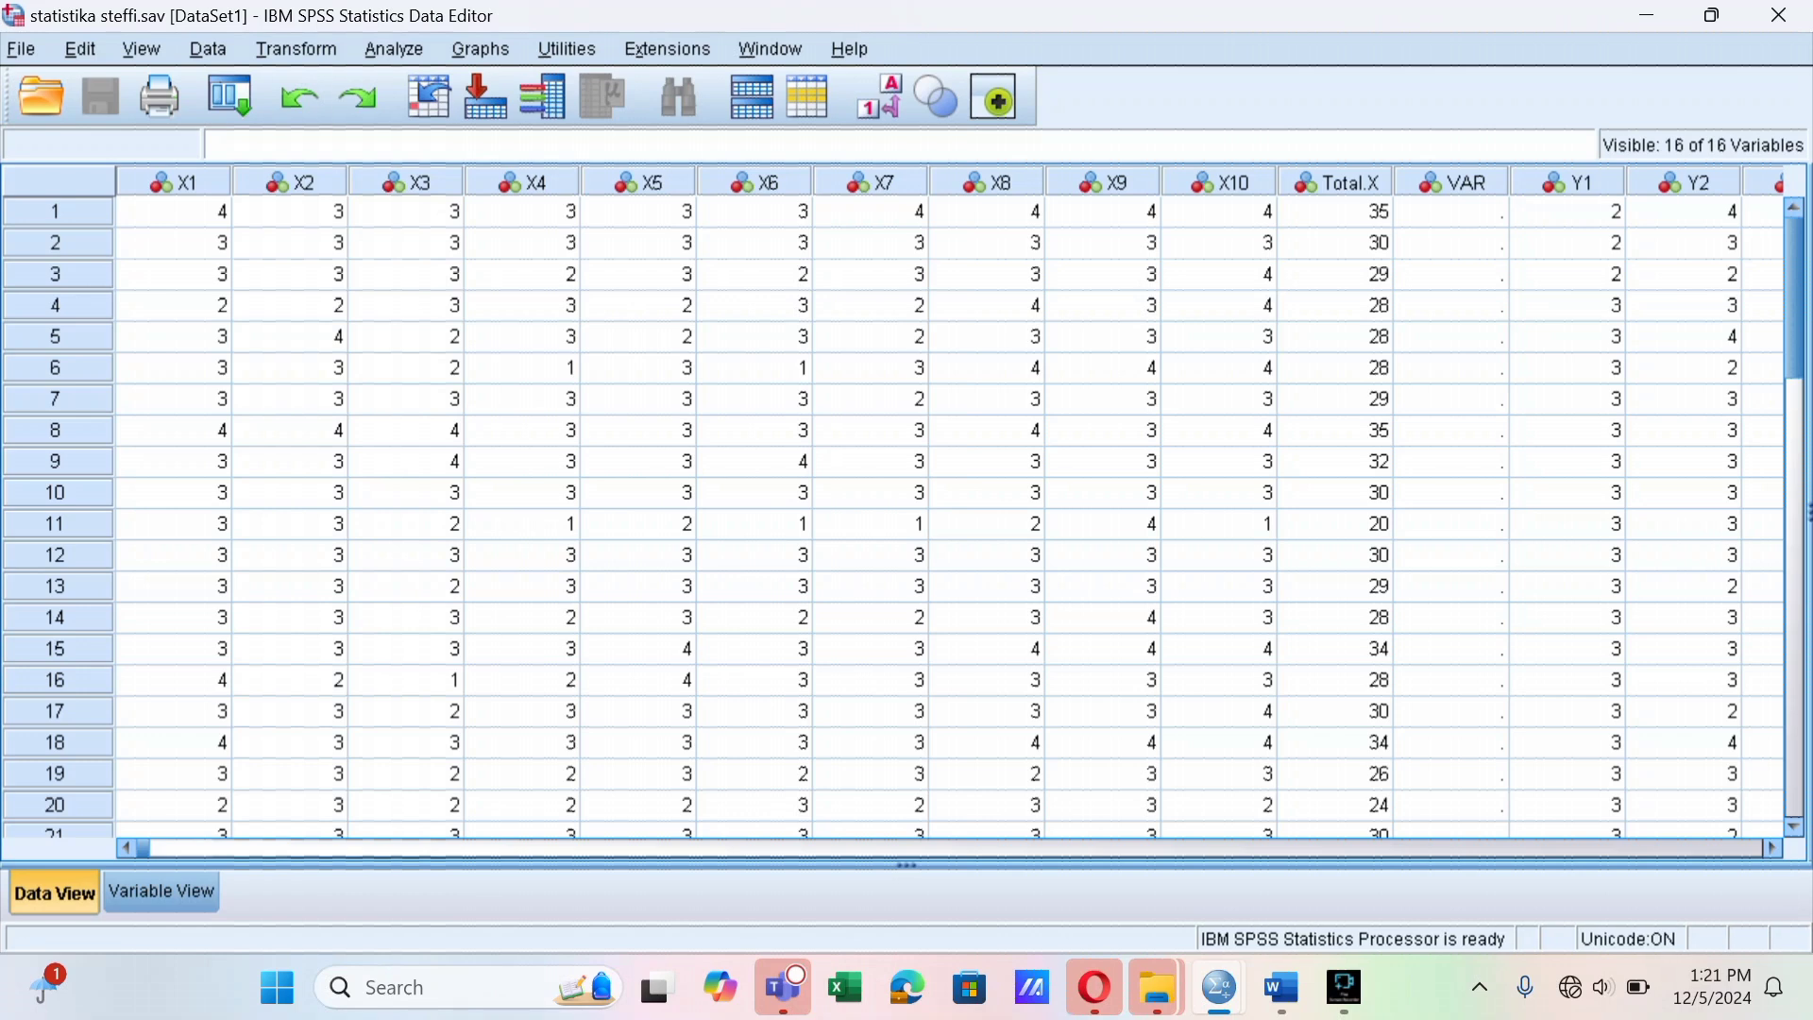
Run a two-tailed Pearson bivariate correlation on X1 to X10 and Total.X, flagging significant correlations
key(alt+a)
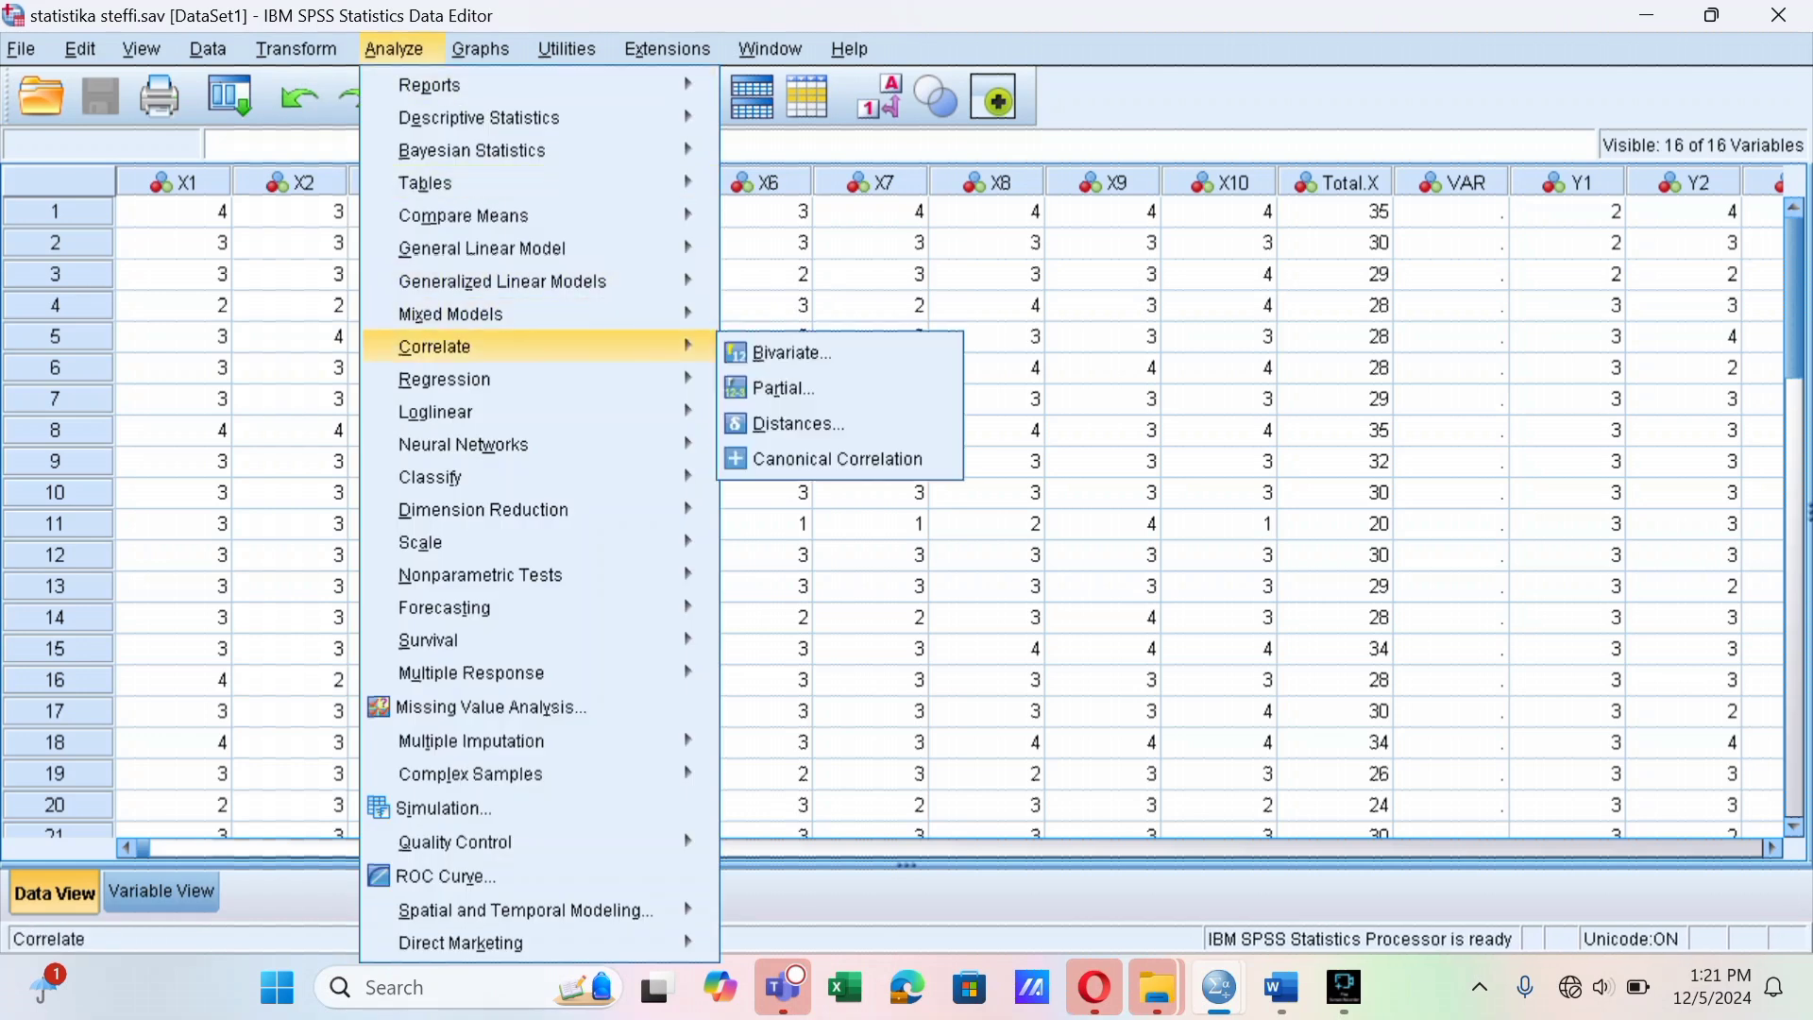
key(Down)
key(Right)
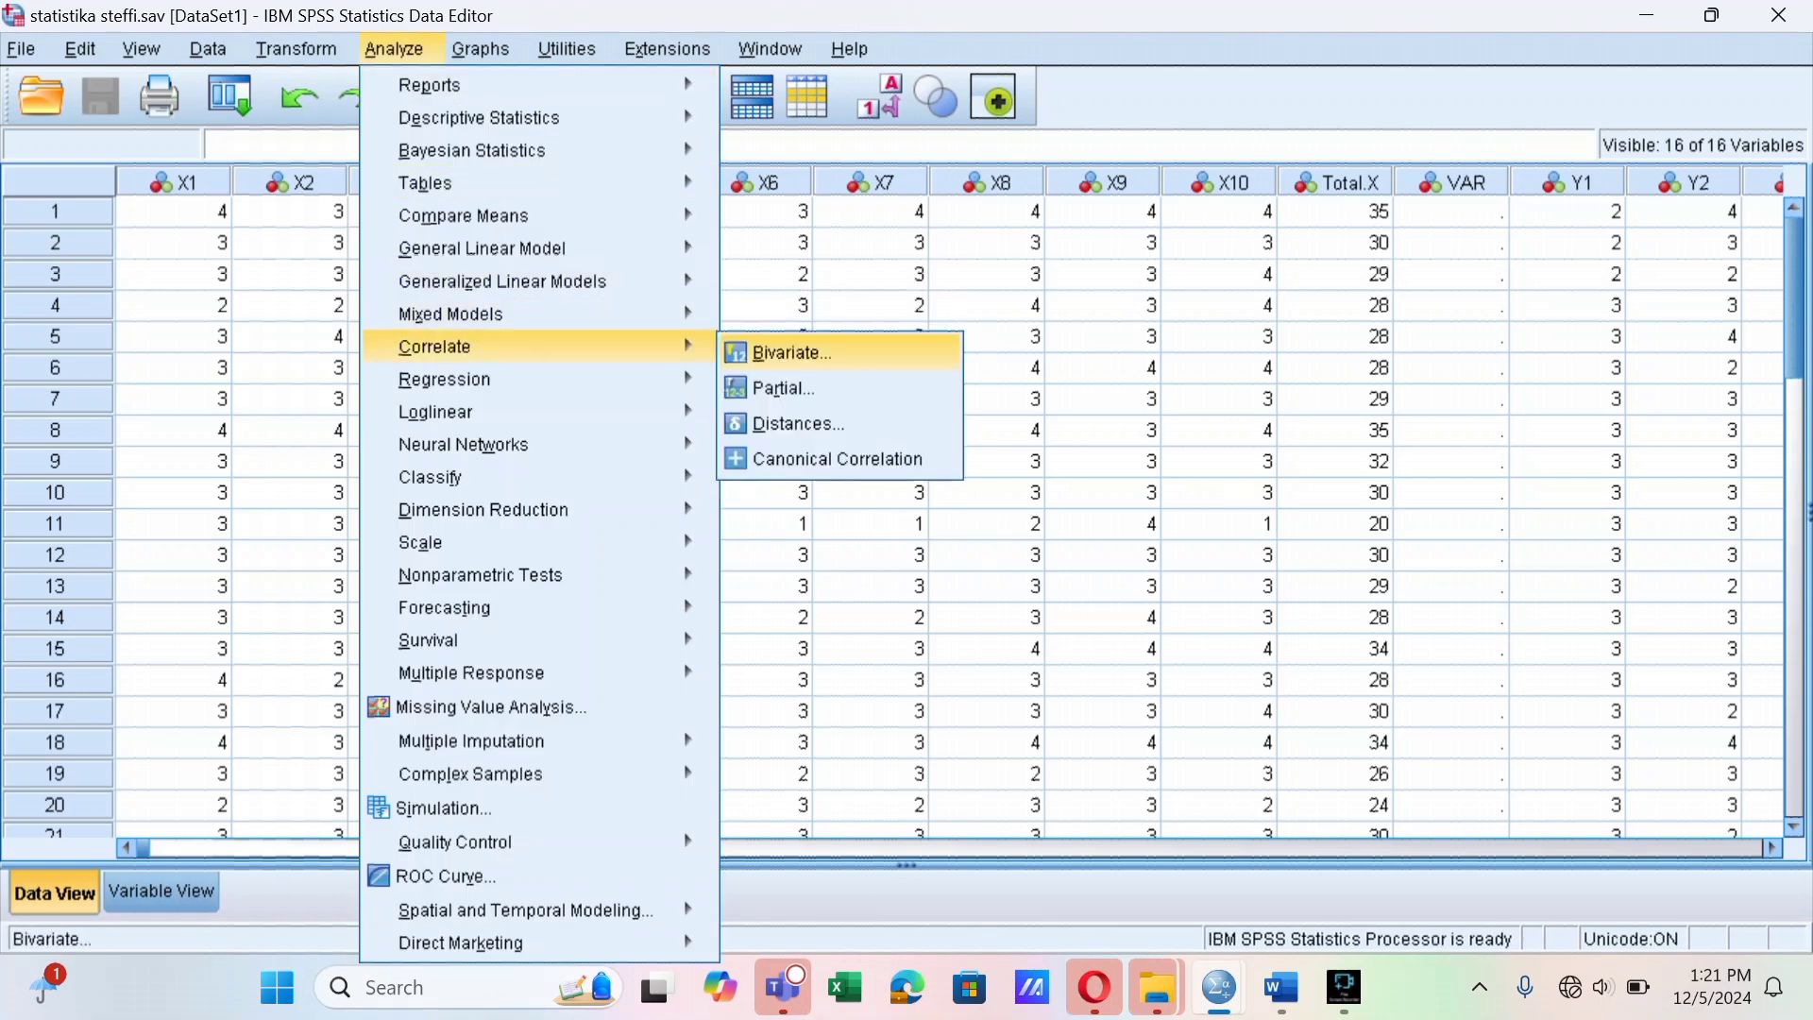
key(Return)
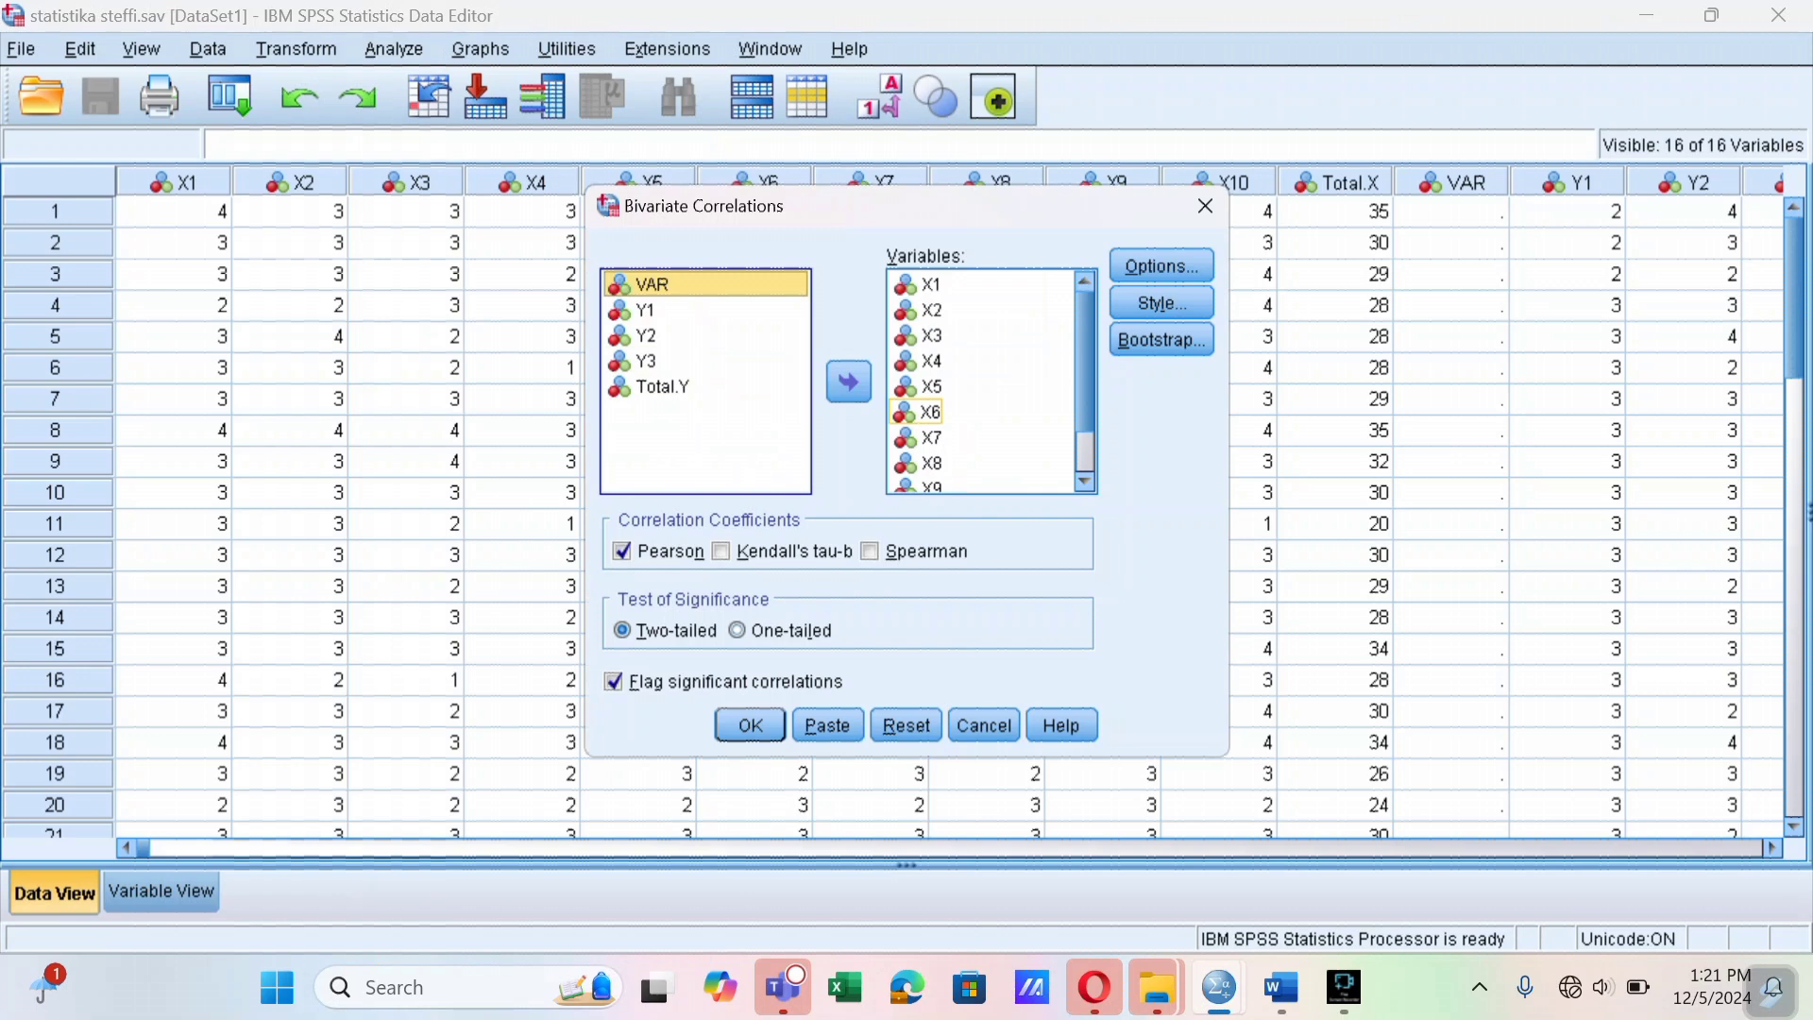
key(Down)
key(Down)
key(Down)
key(Down)
key(Down)
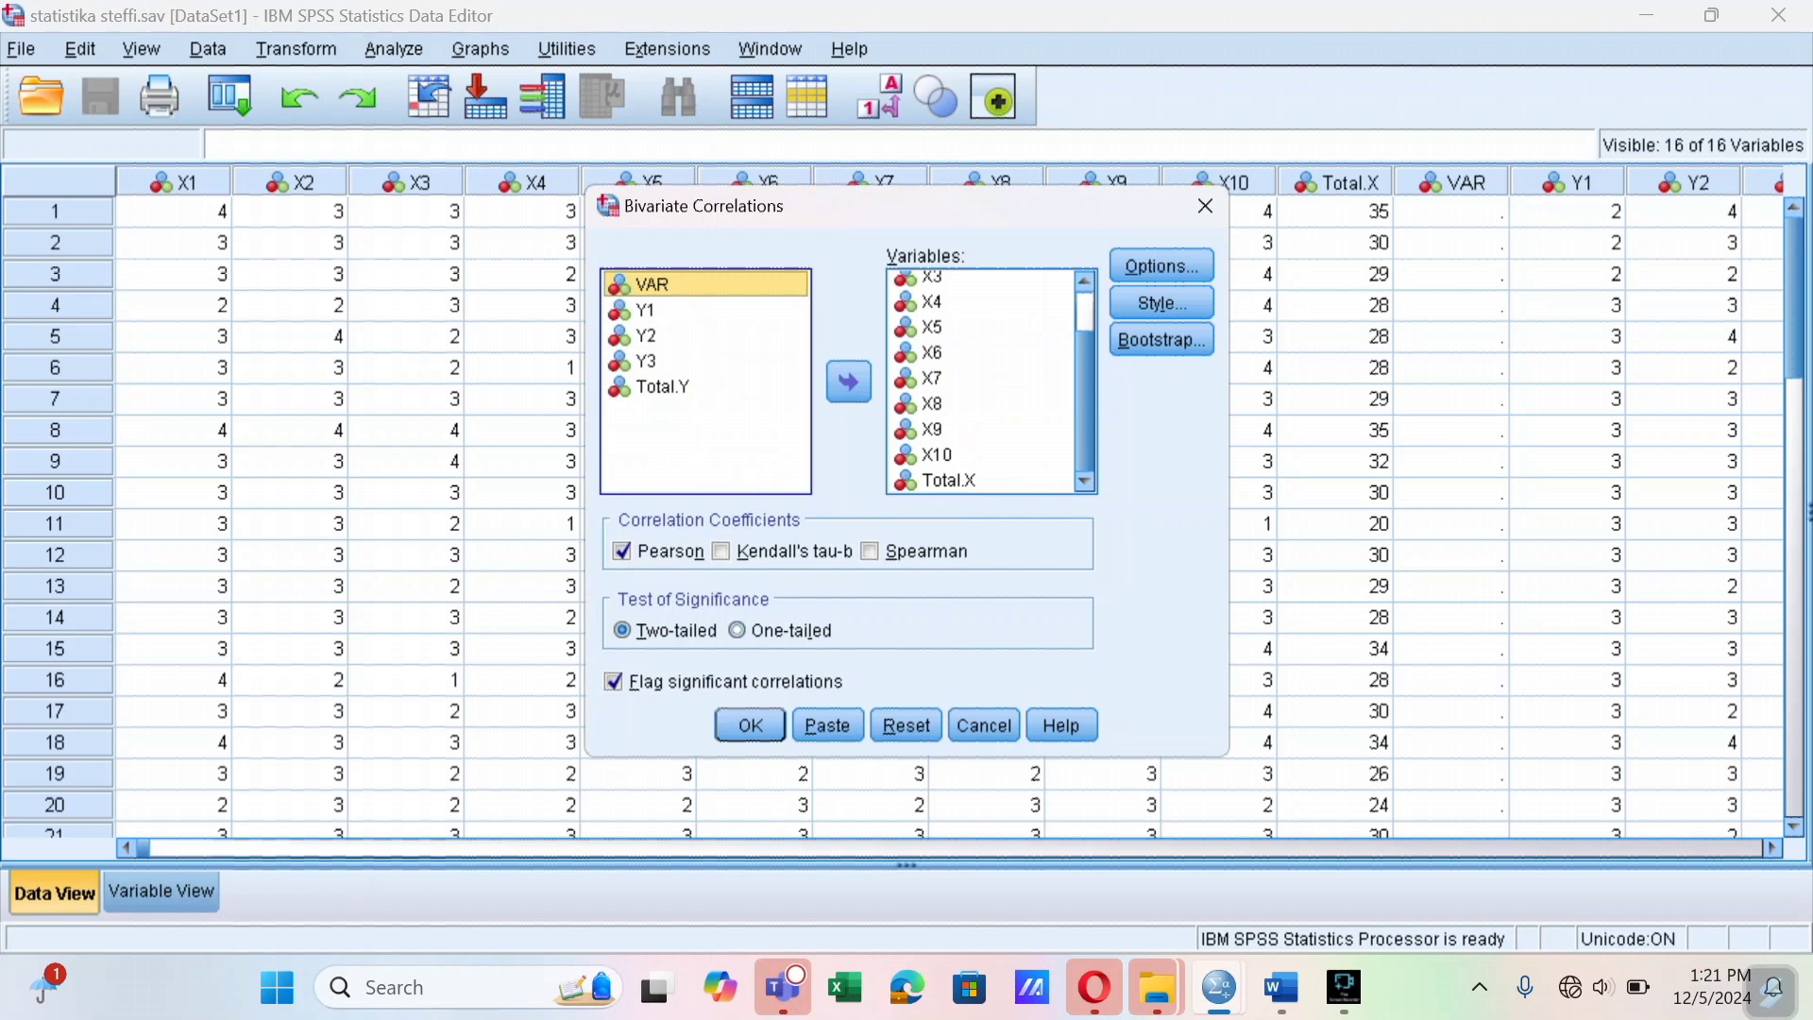
key(Return)
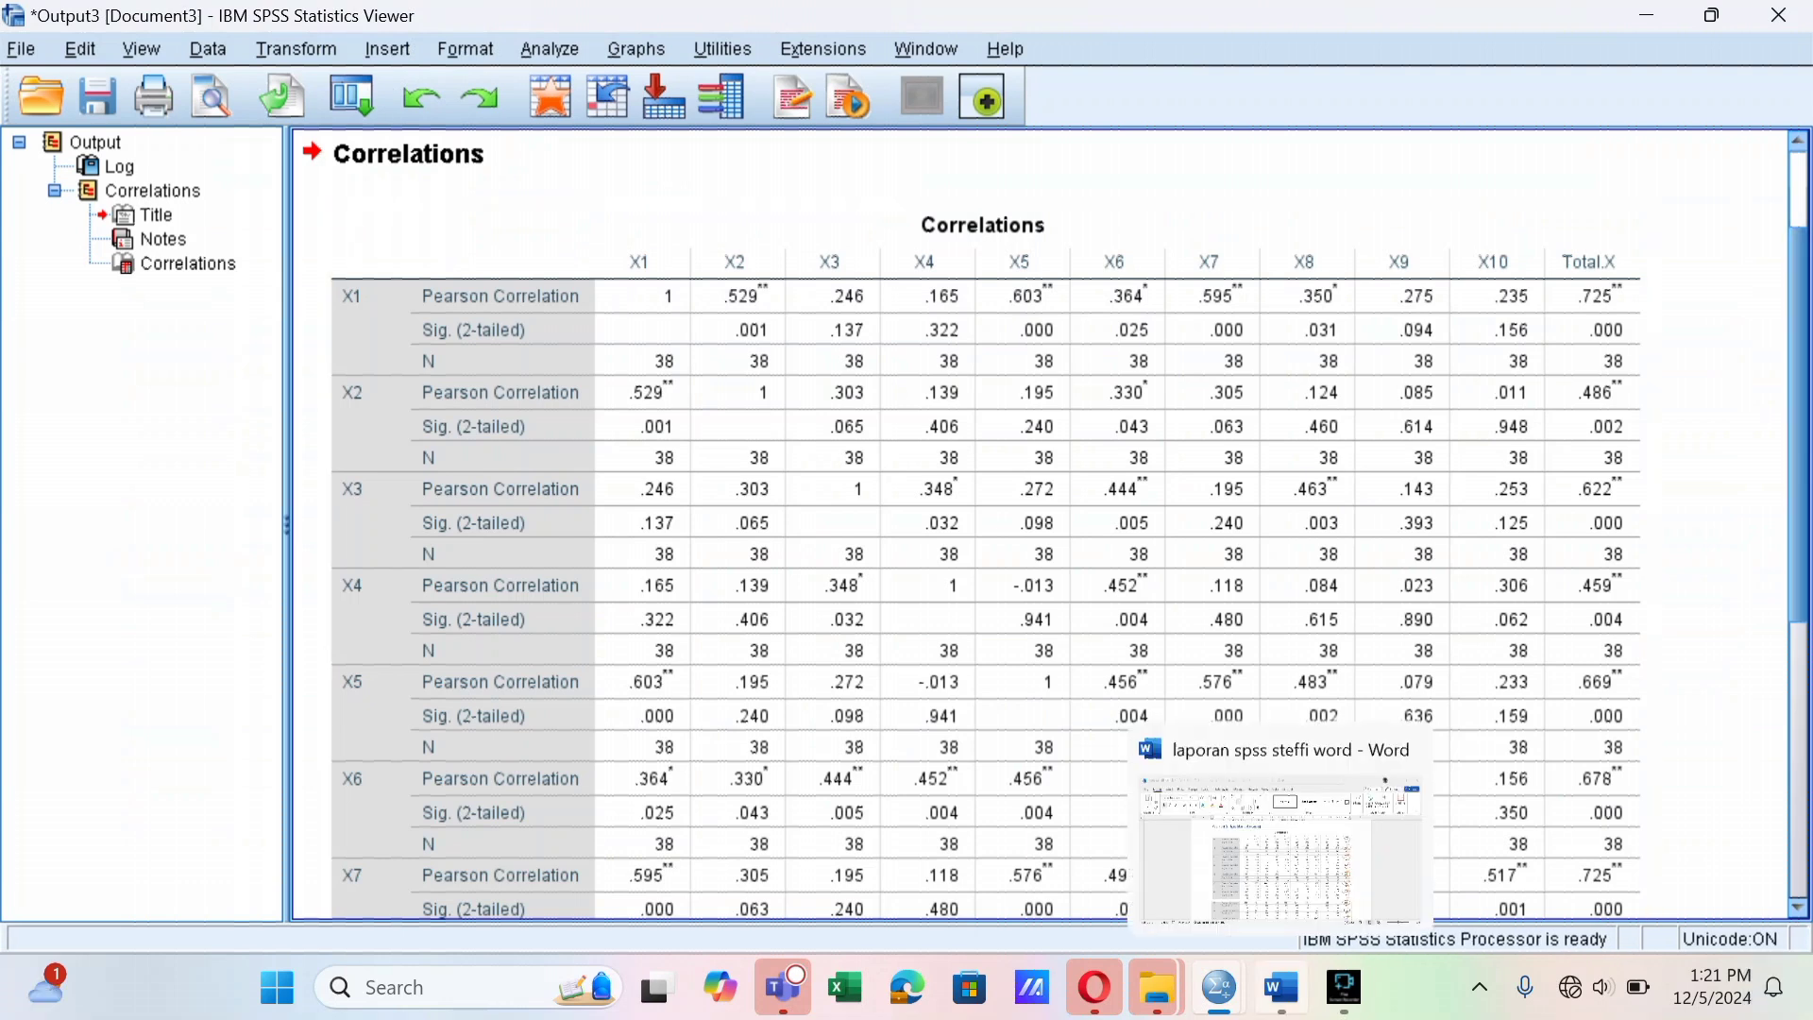
Switch to the Word report and compare the Variabel X correlations table with the r table and its explanation
click(1281, 988)
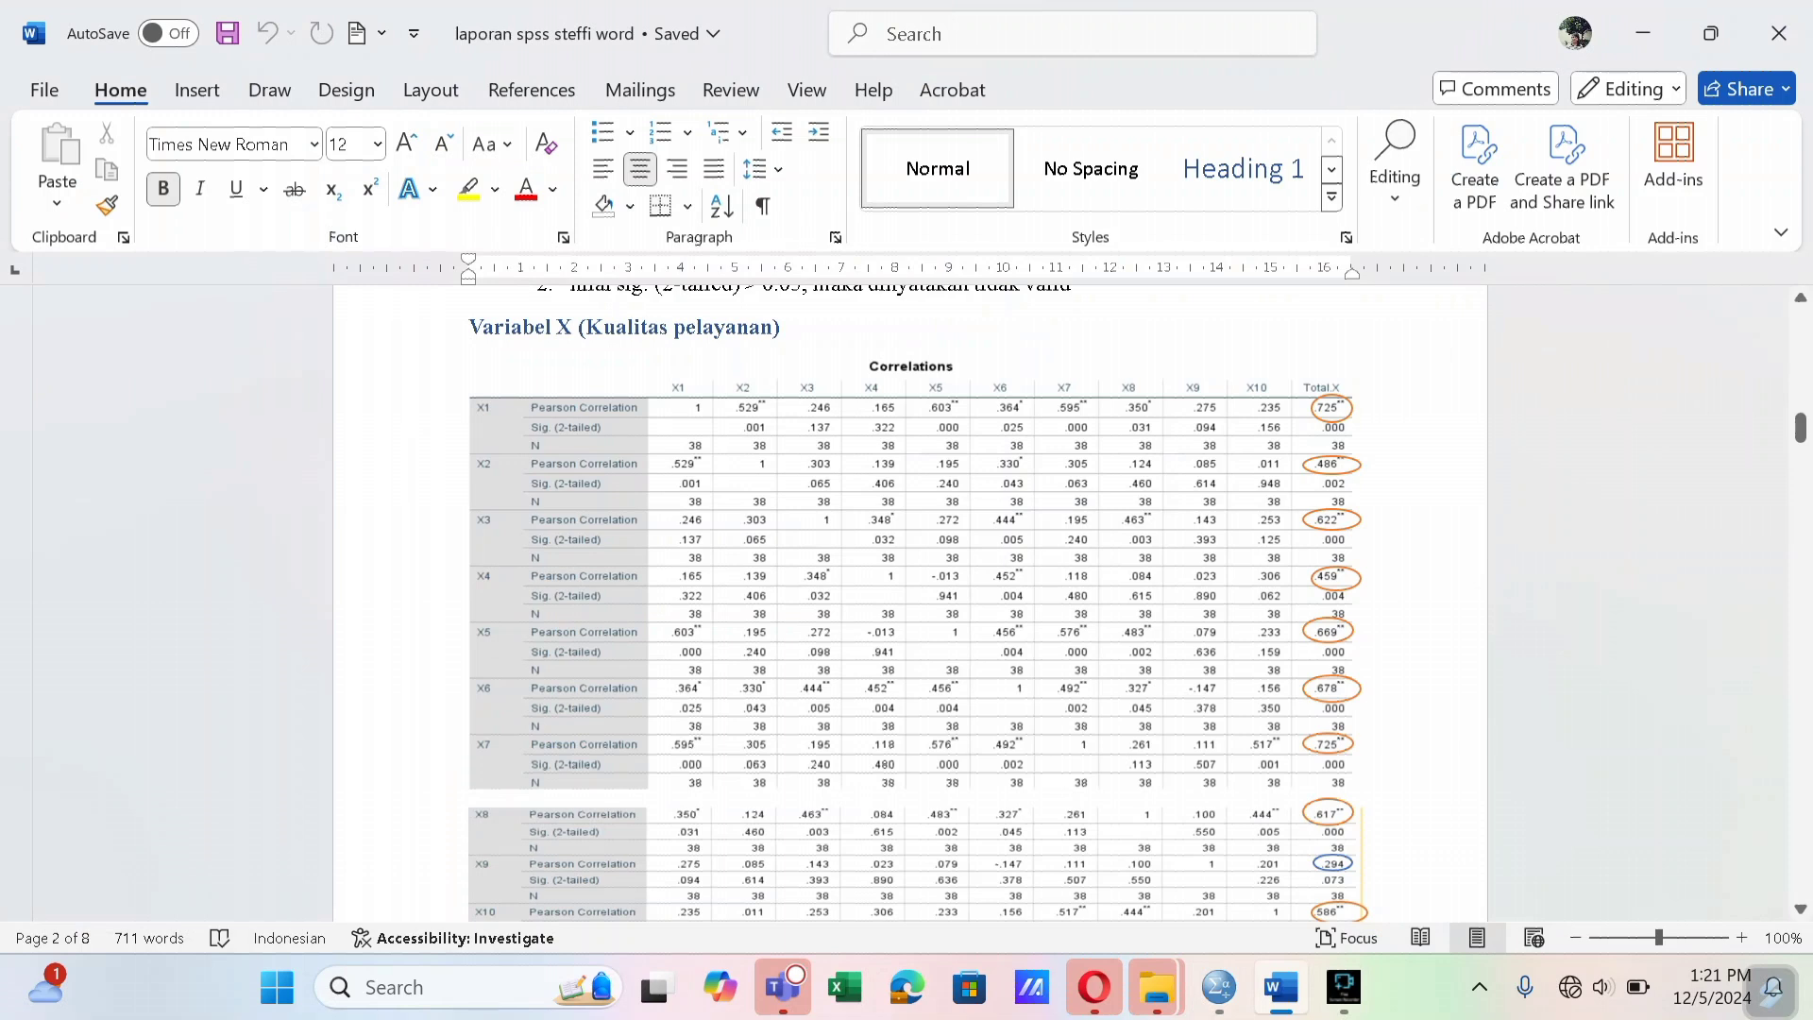
drag(1799, 427, 1800, 475)
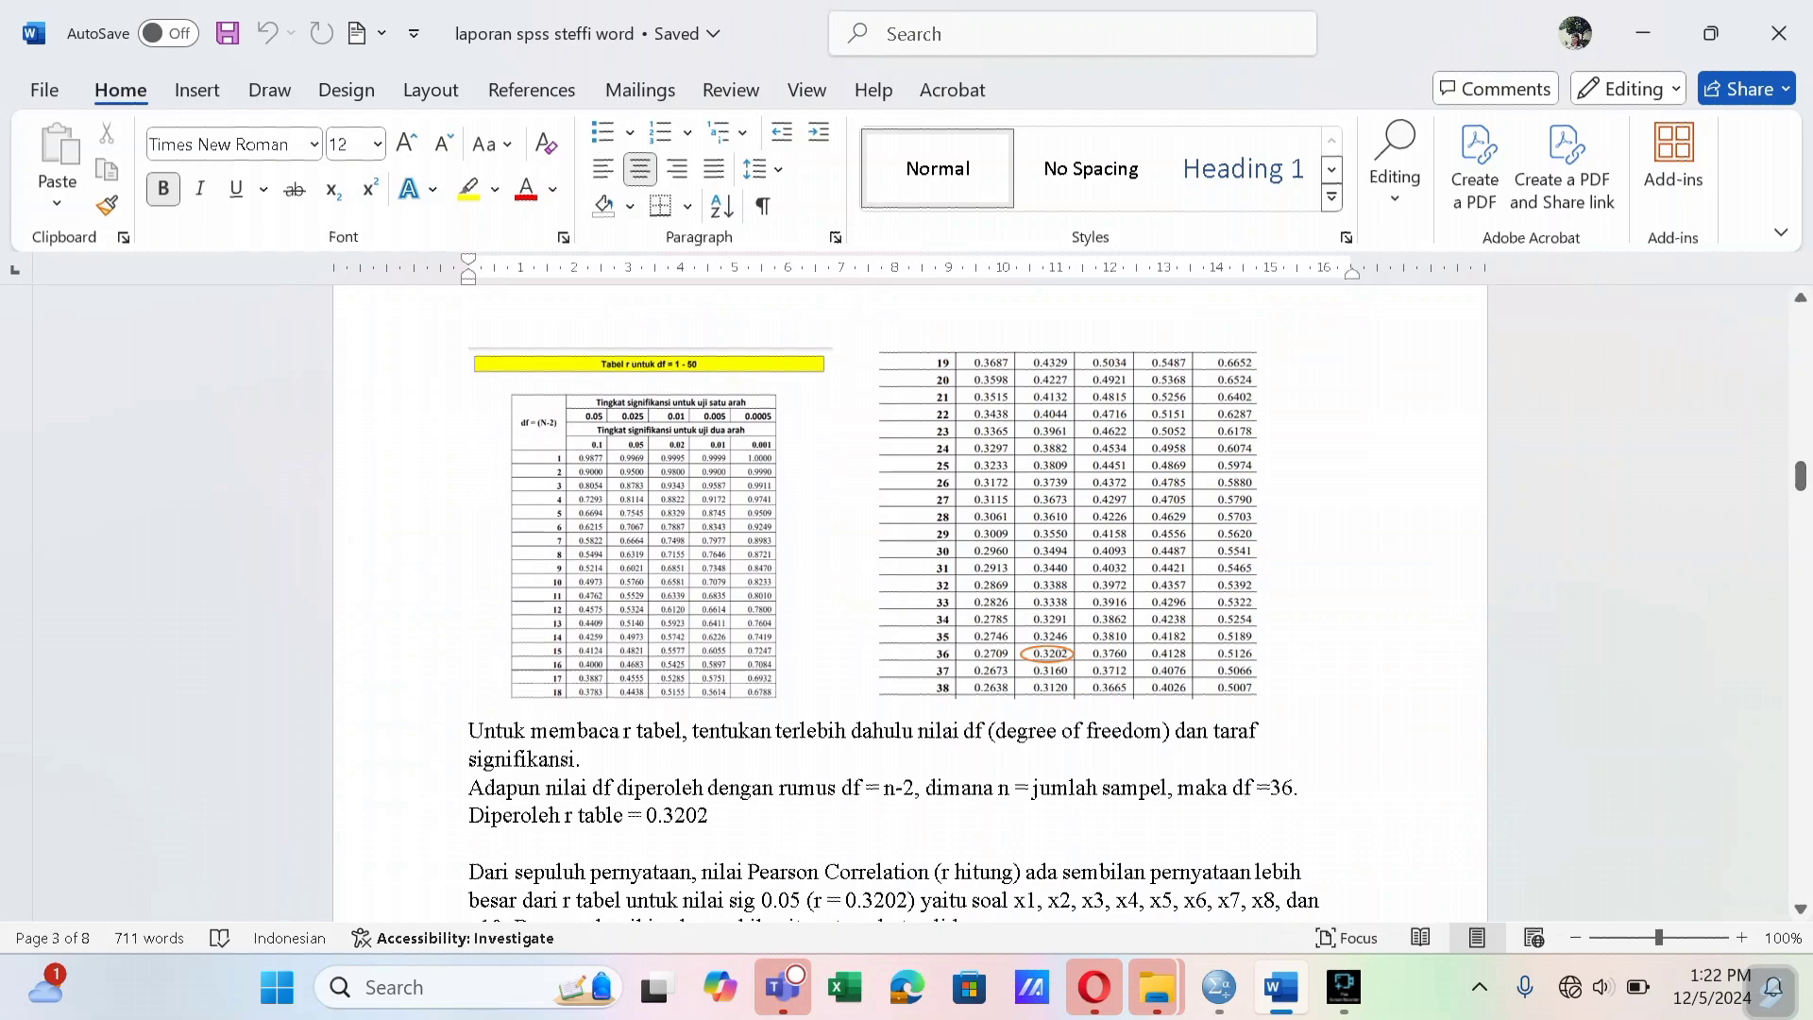
drag(1800, 476, 1801, 423)
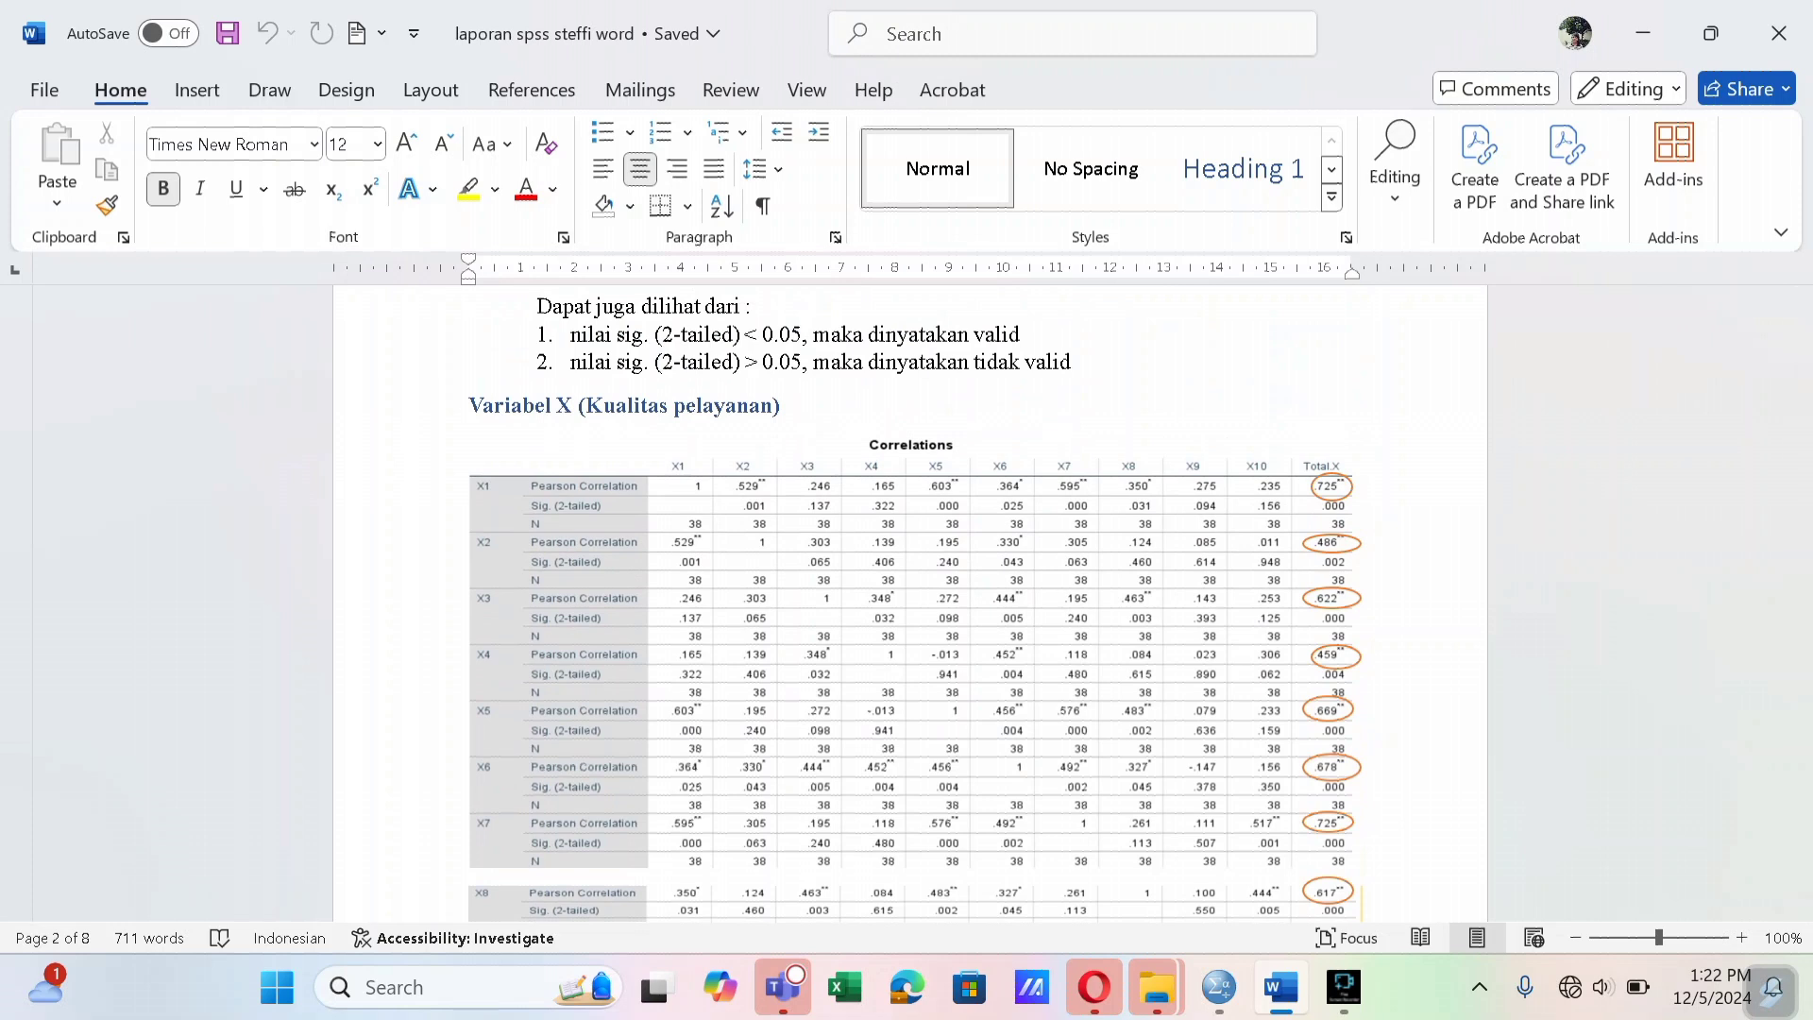
drag(1798, 424, 1799, 427)
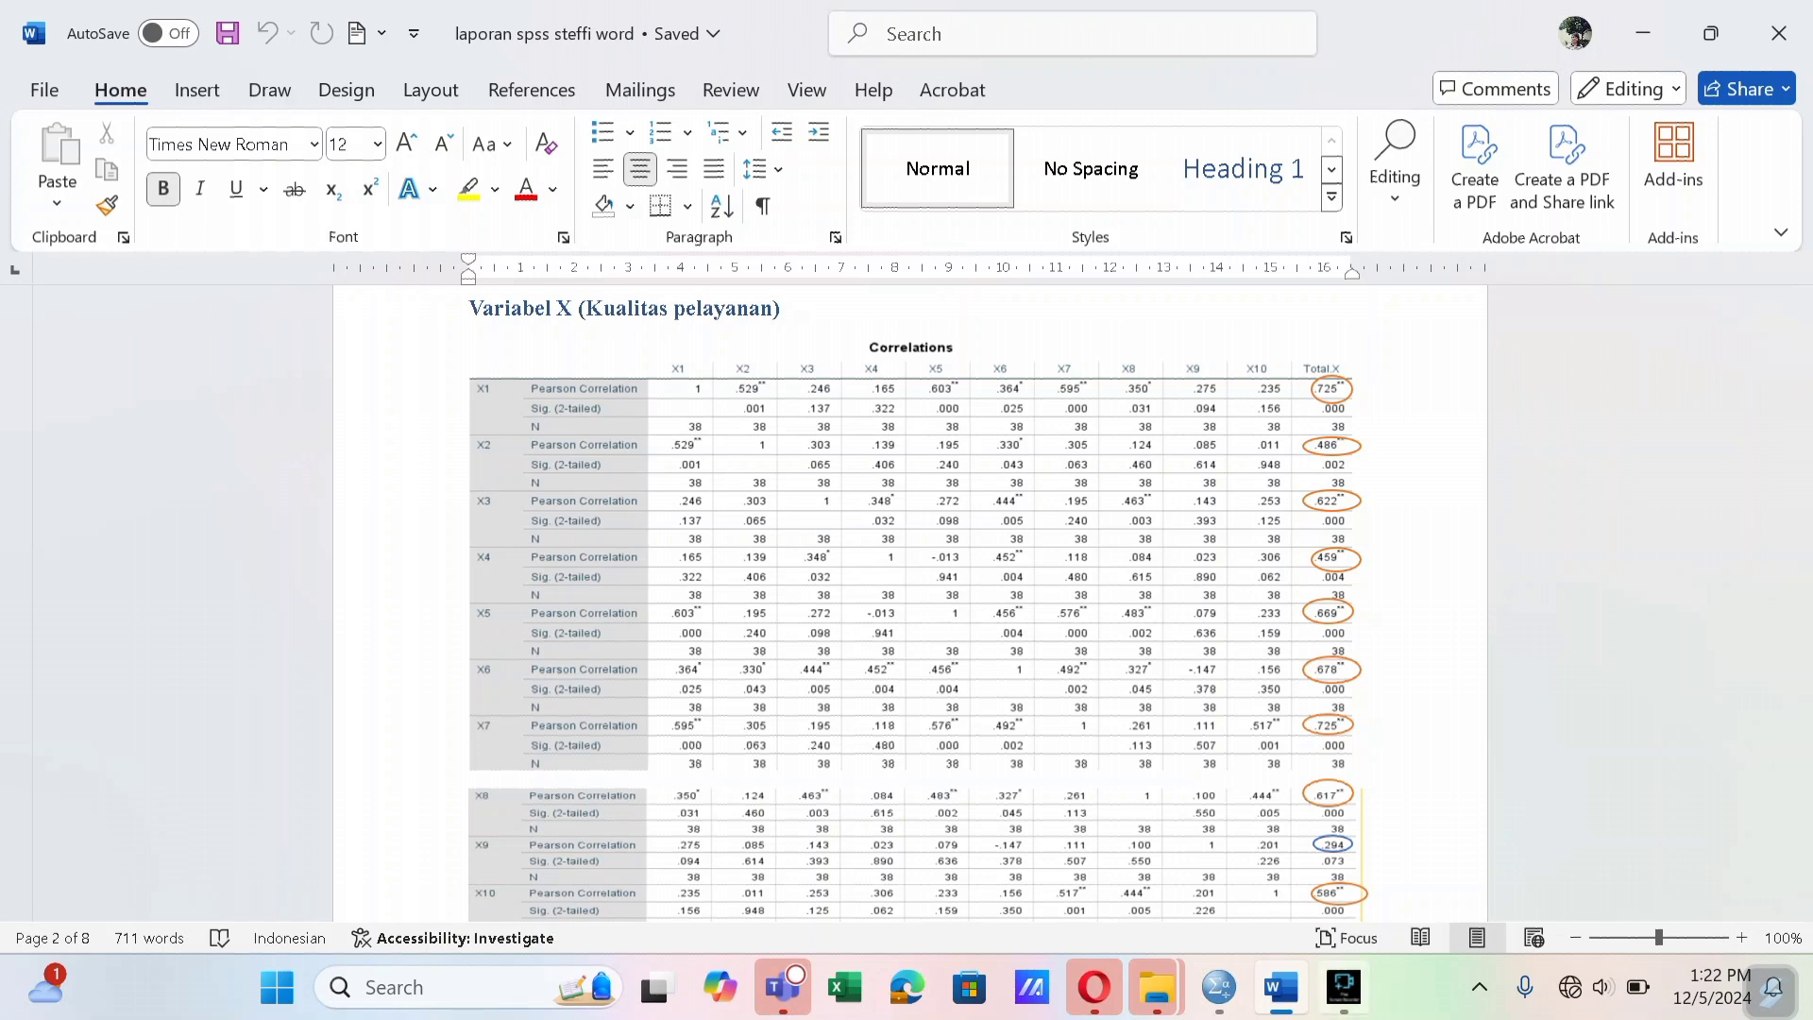
Return to DataSet1 in SPSS and remove X1 to X10 and Total.X from the bivariate correlation variables
mouse_move(1344, 987)
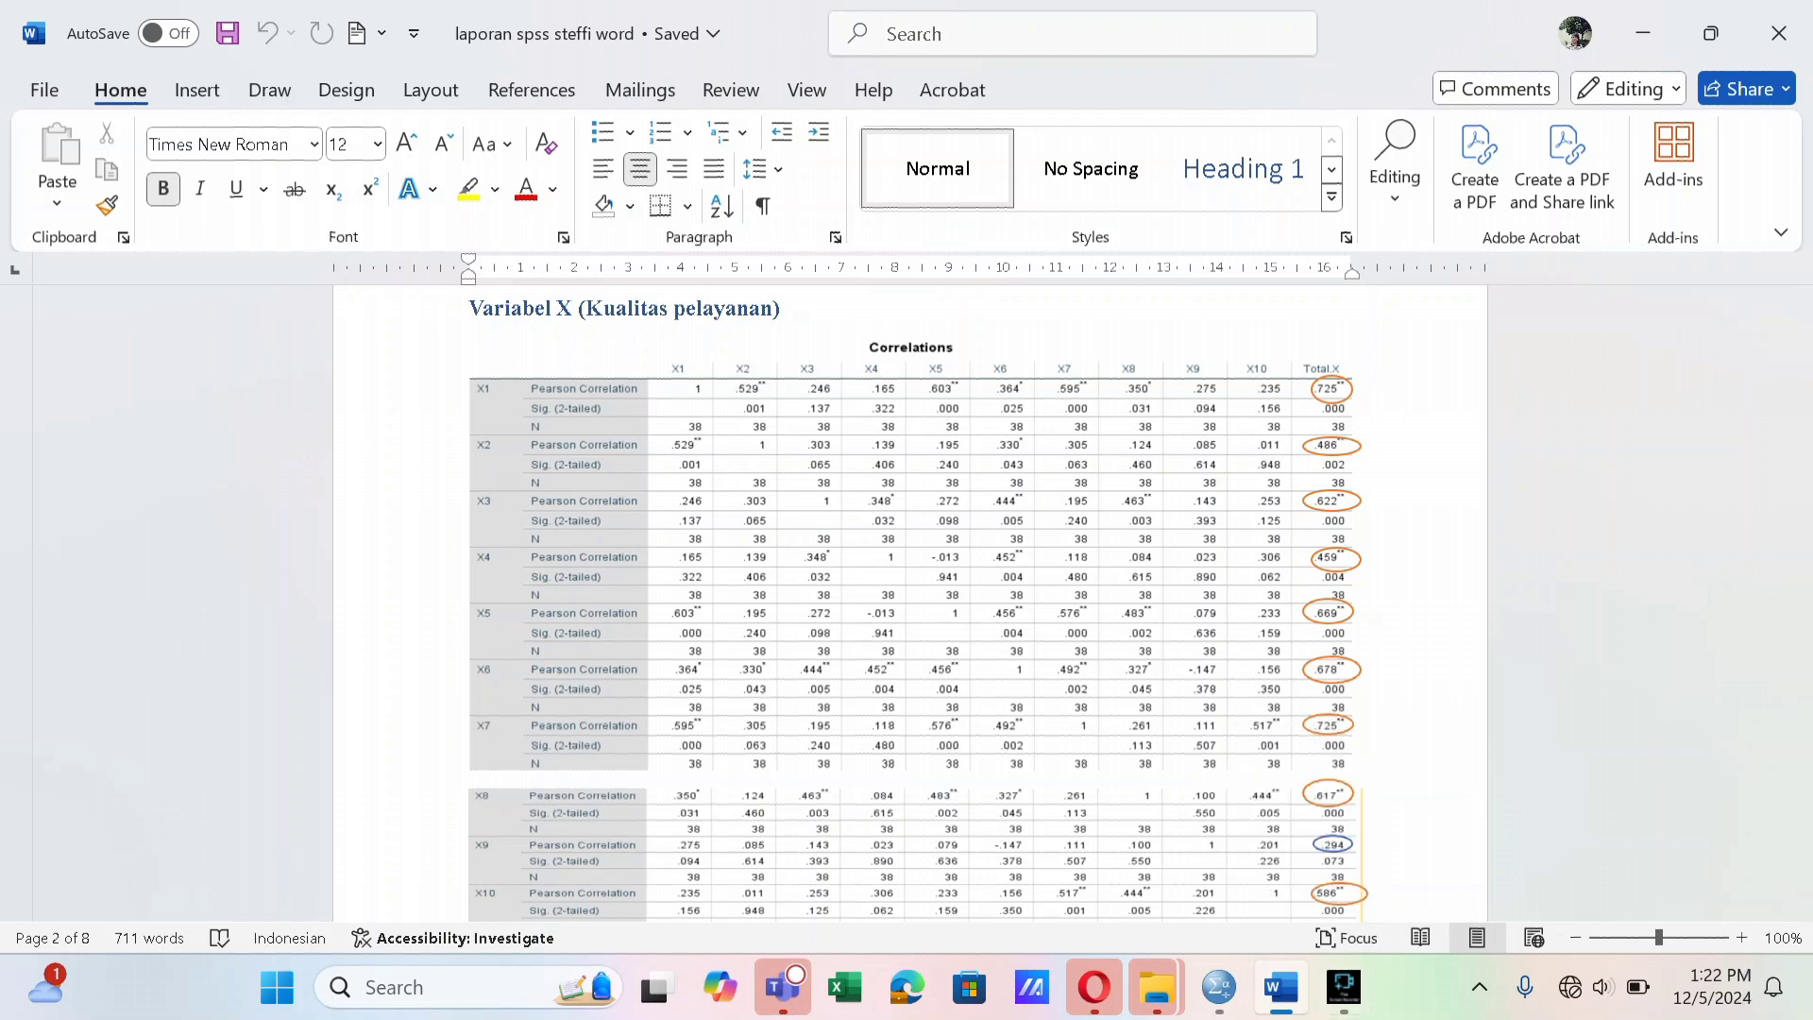
mouse_move(1219, 987)
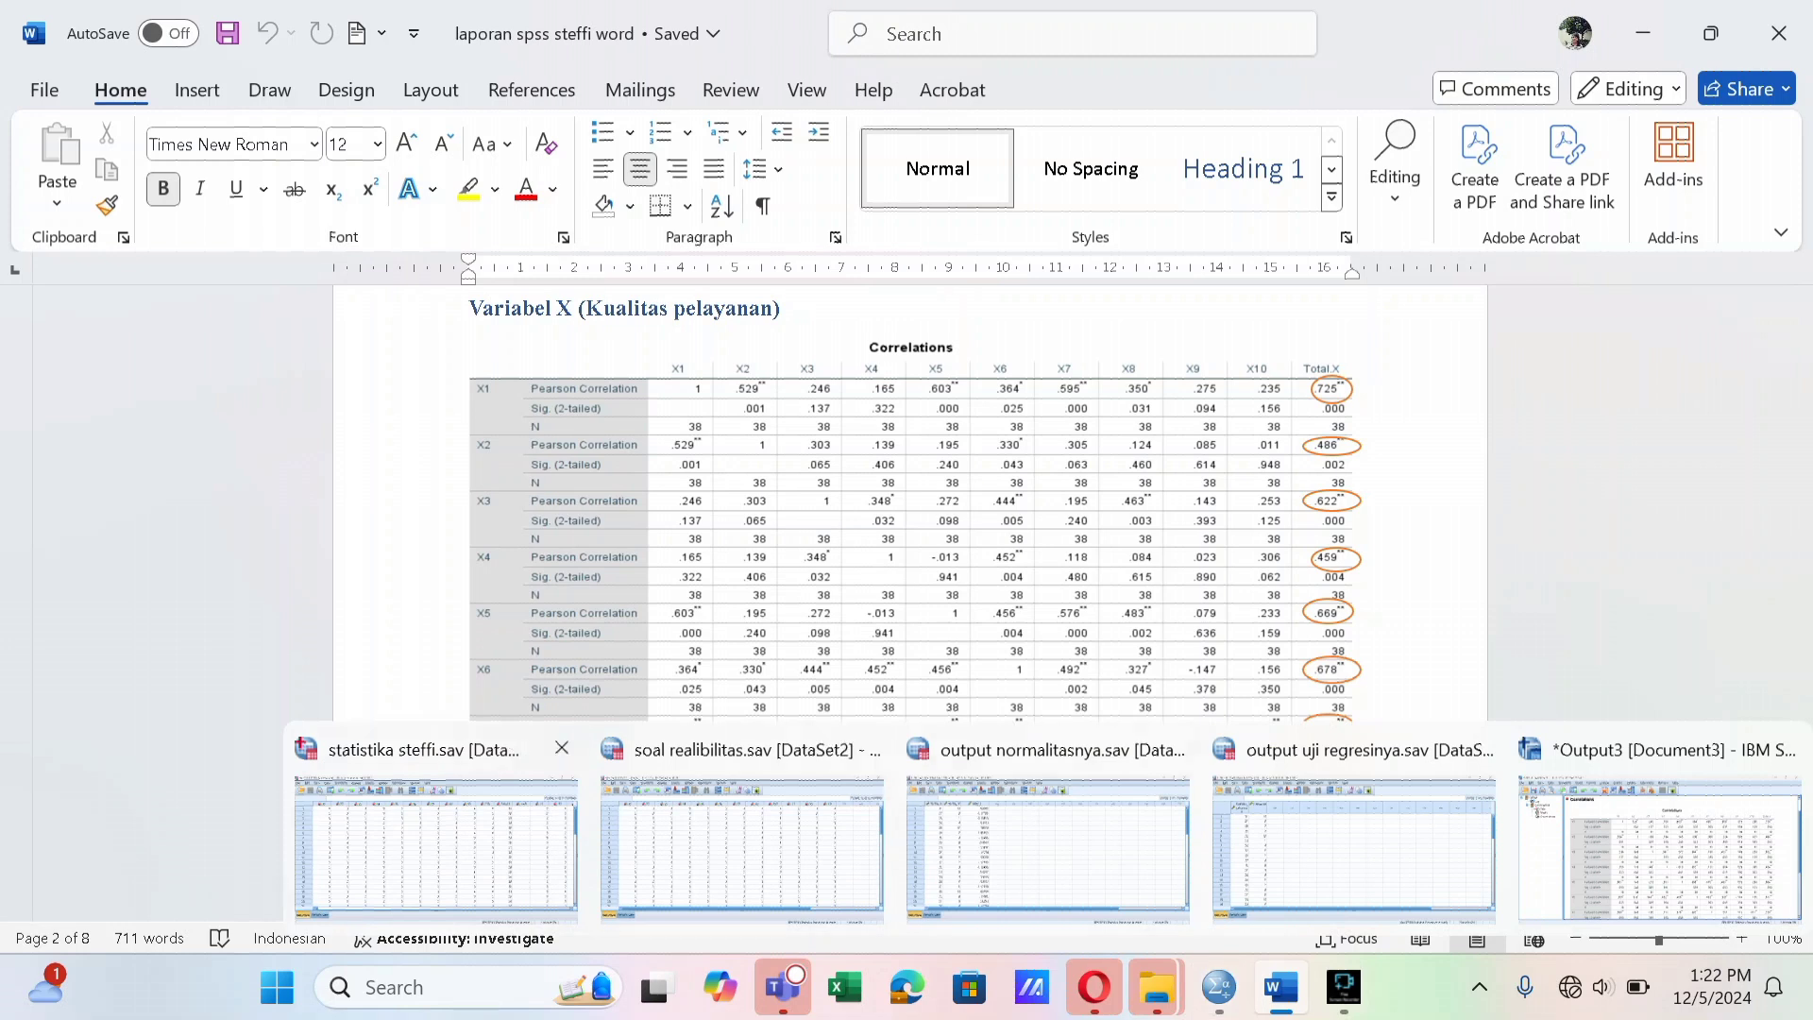
click(522, 750)
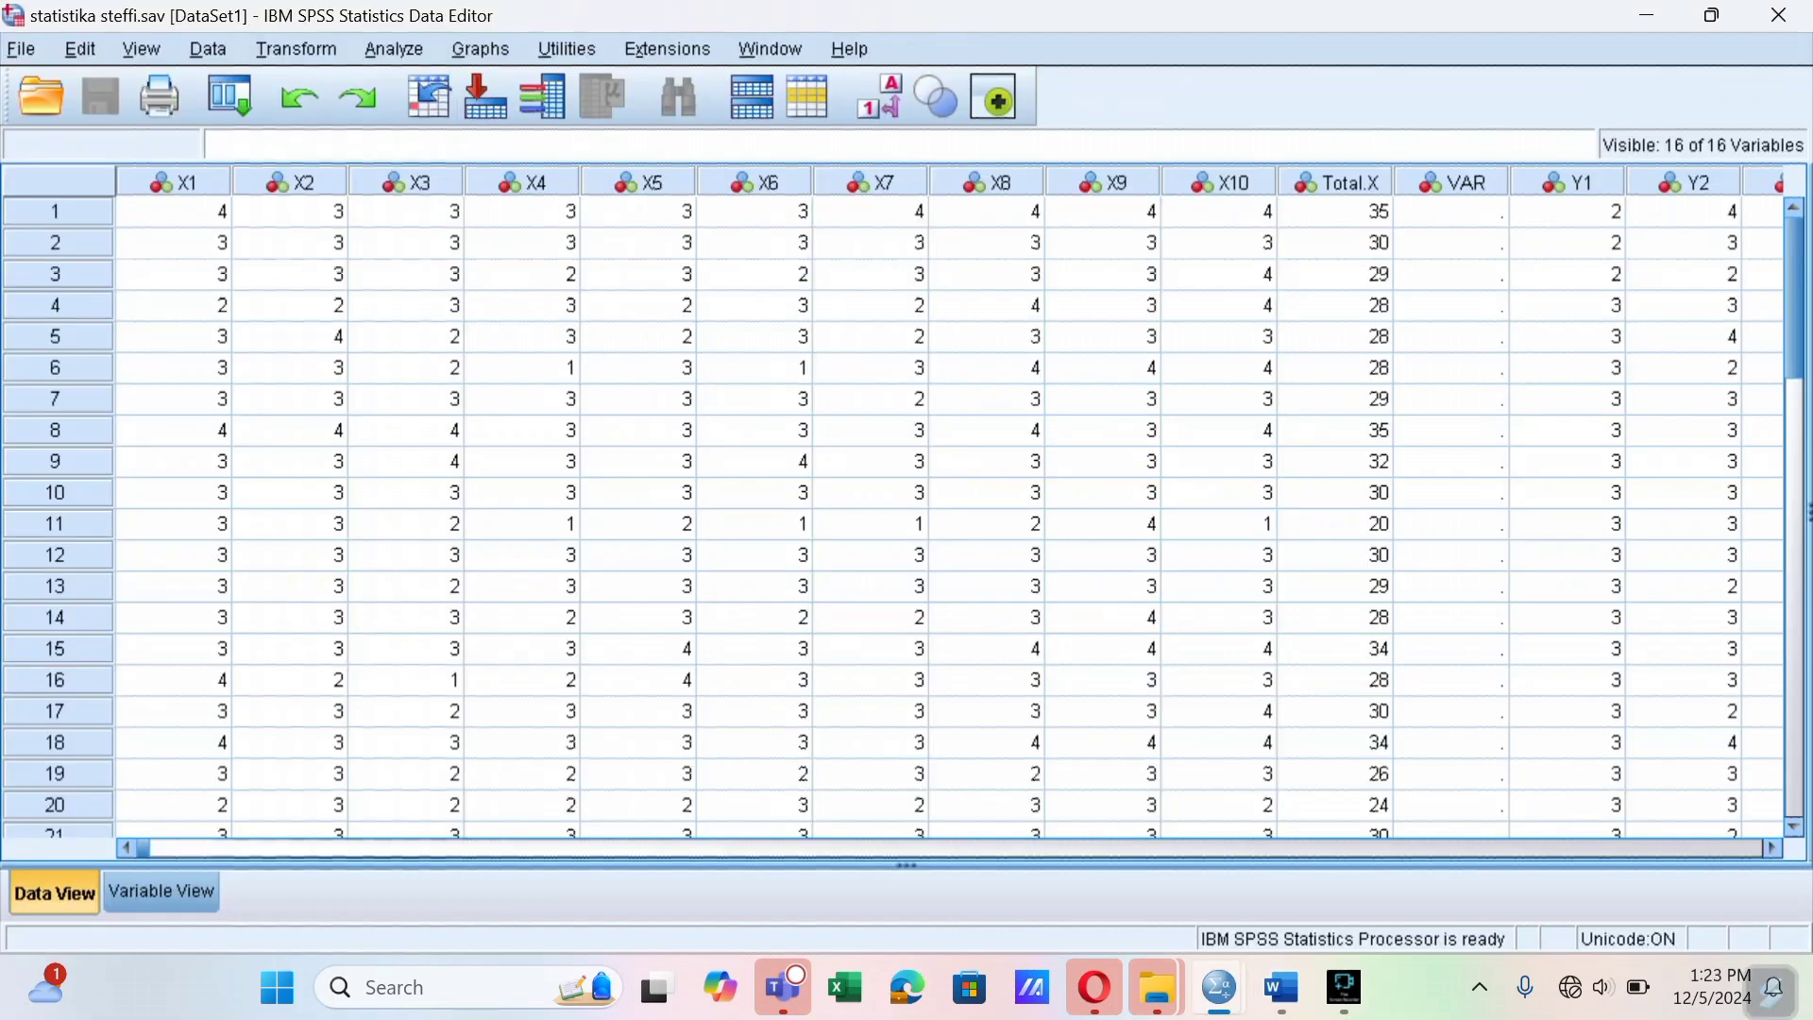
click(393, 48)
mouse_move(434, 346)
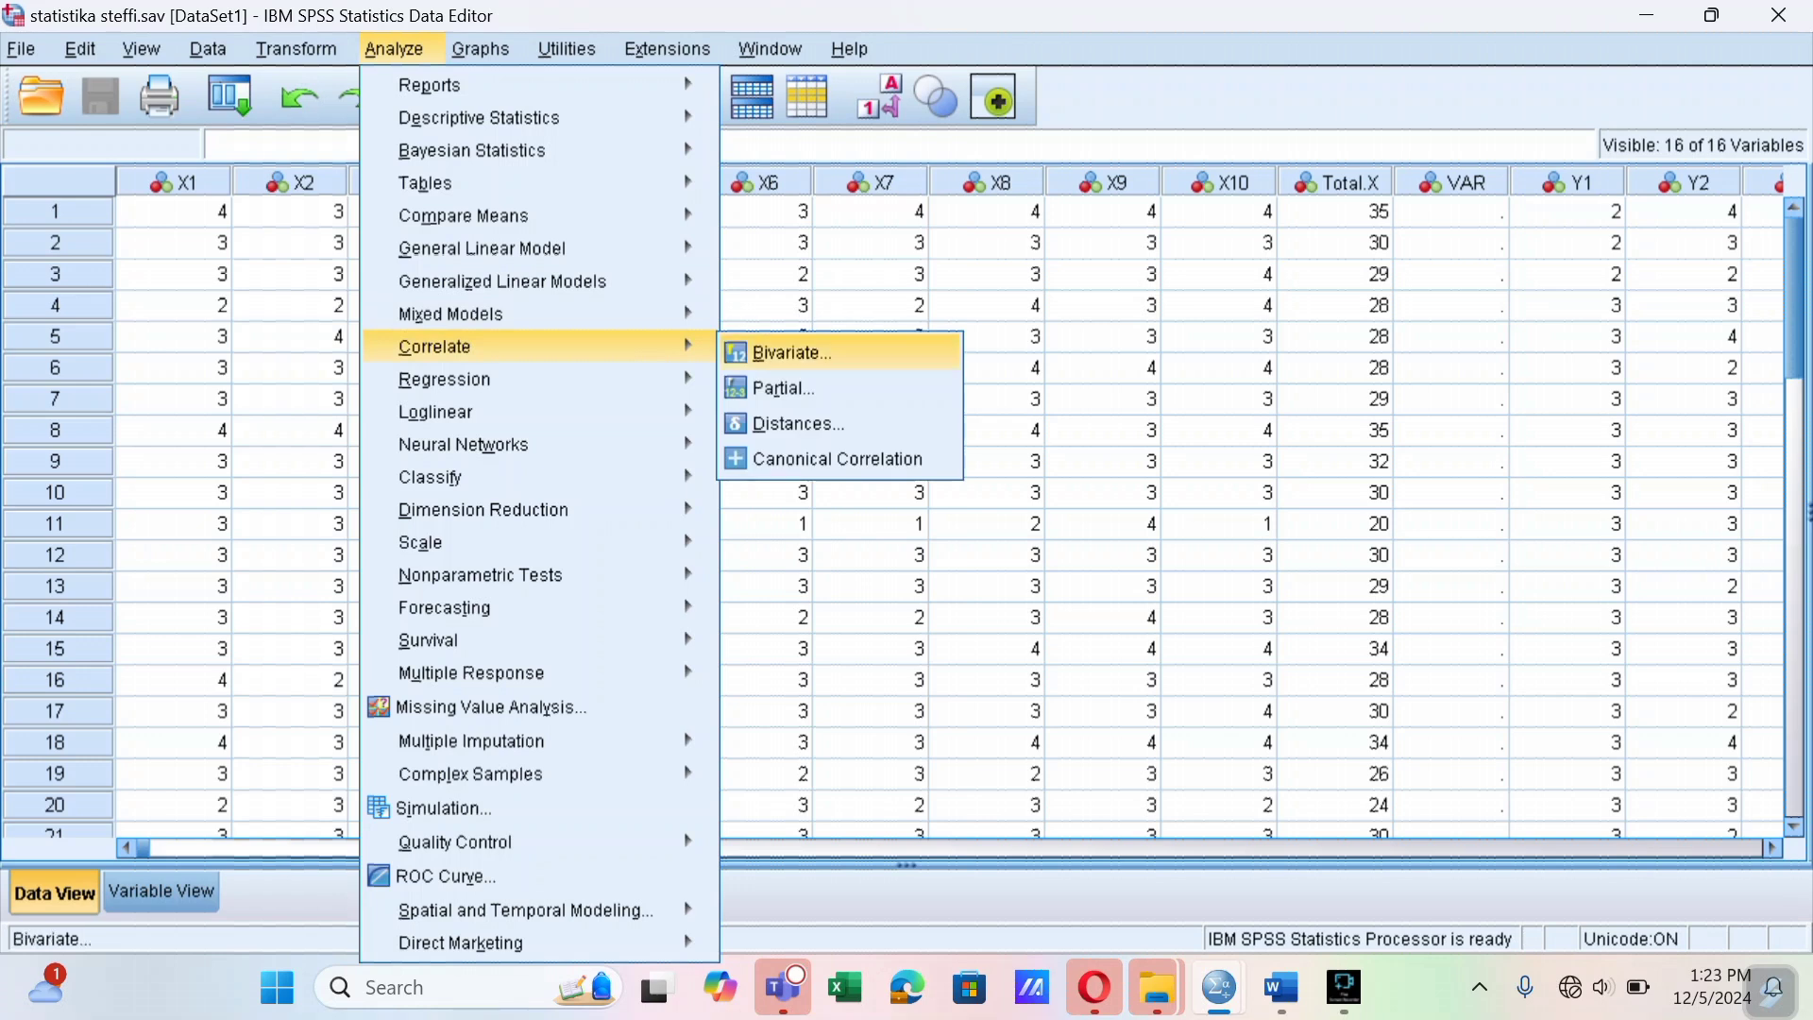
click(792, 352)
key(Tab)
click(930, 284)
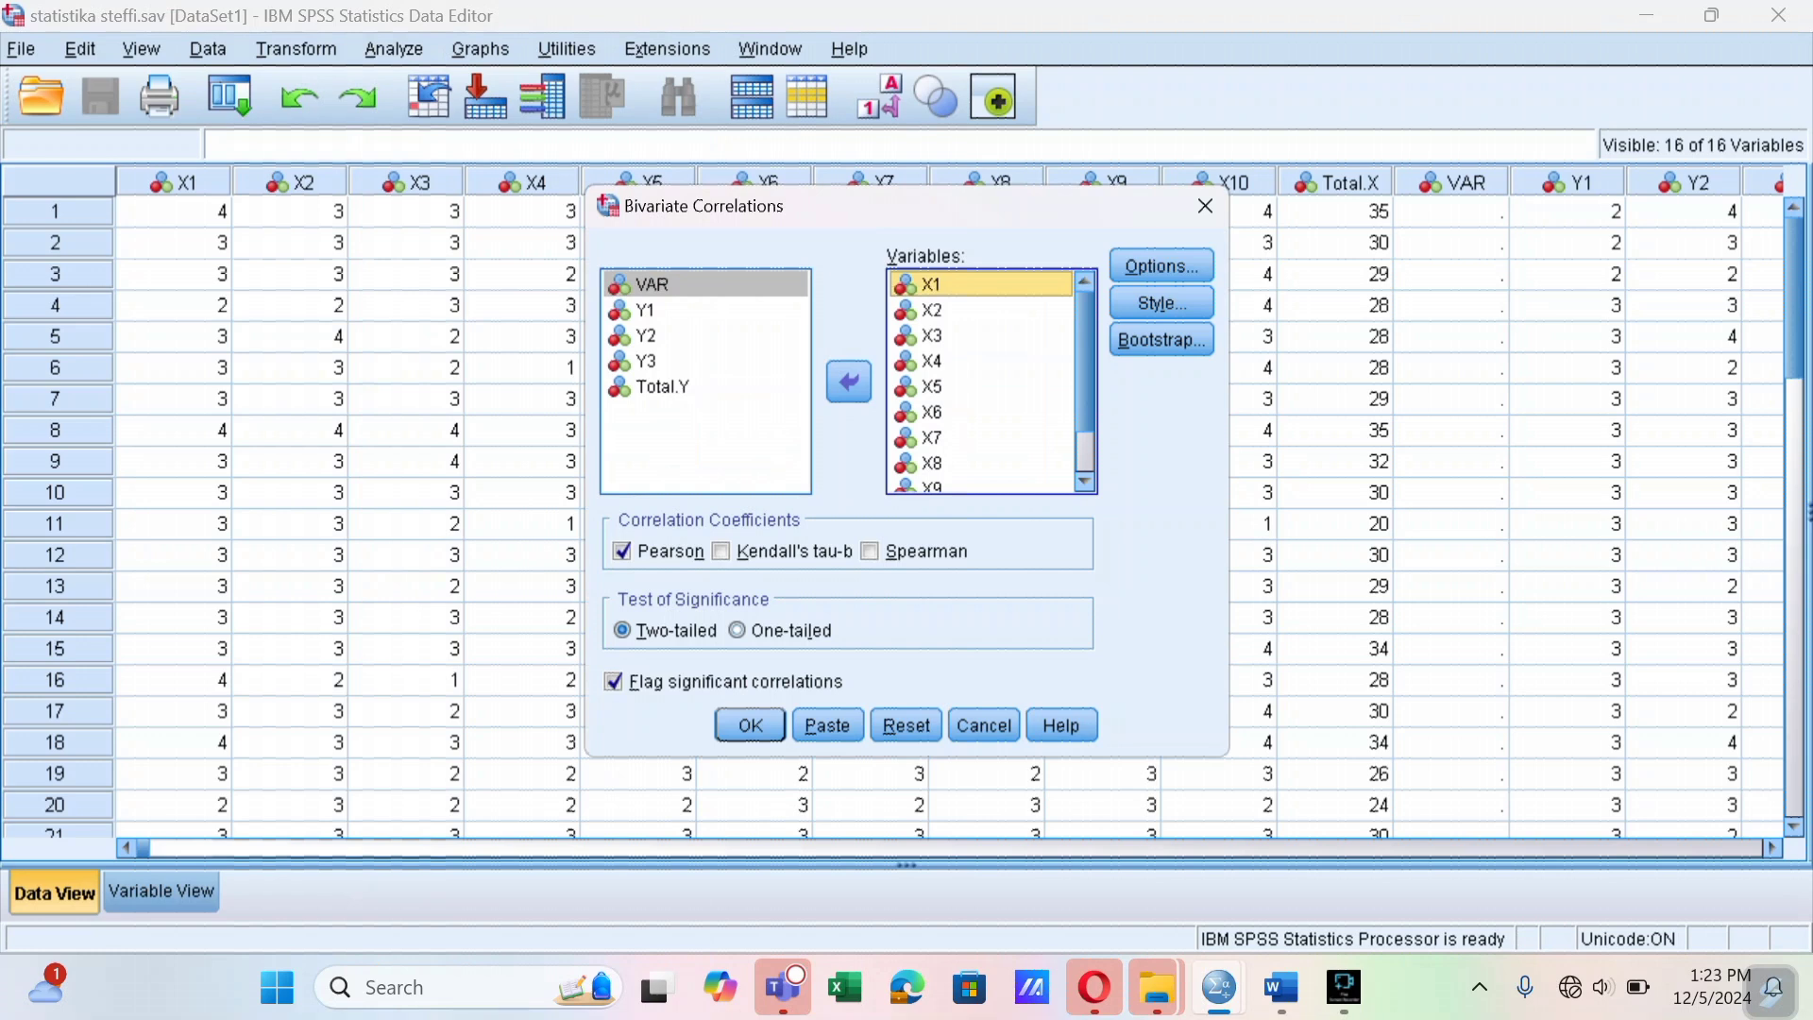
scroll(982, 383, down, 1)
key(ctrl+a)
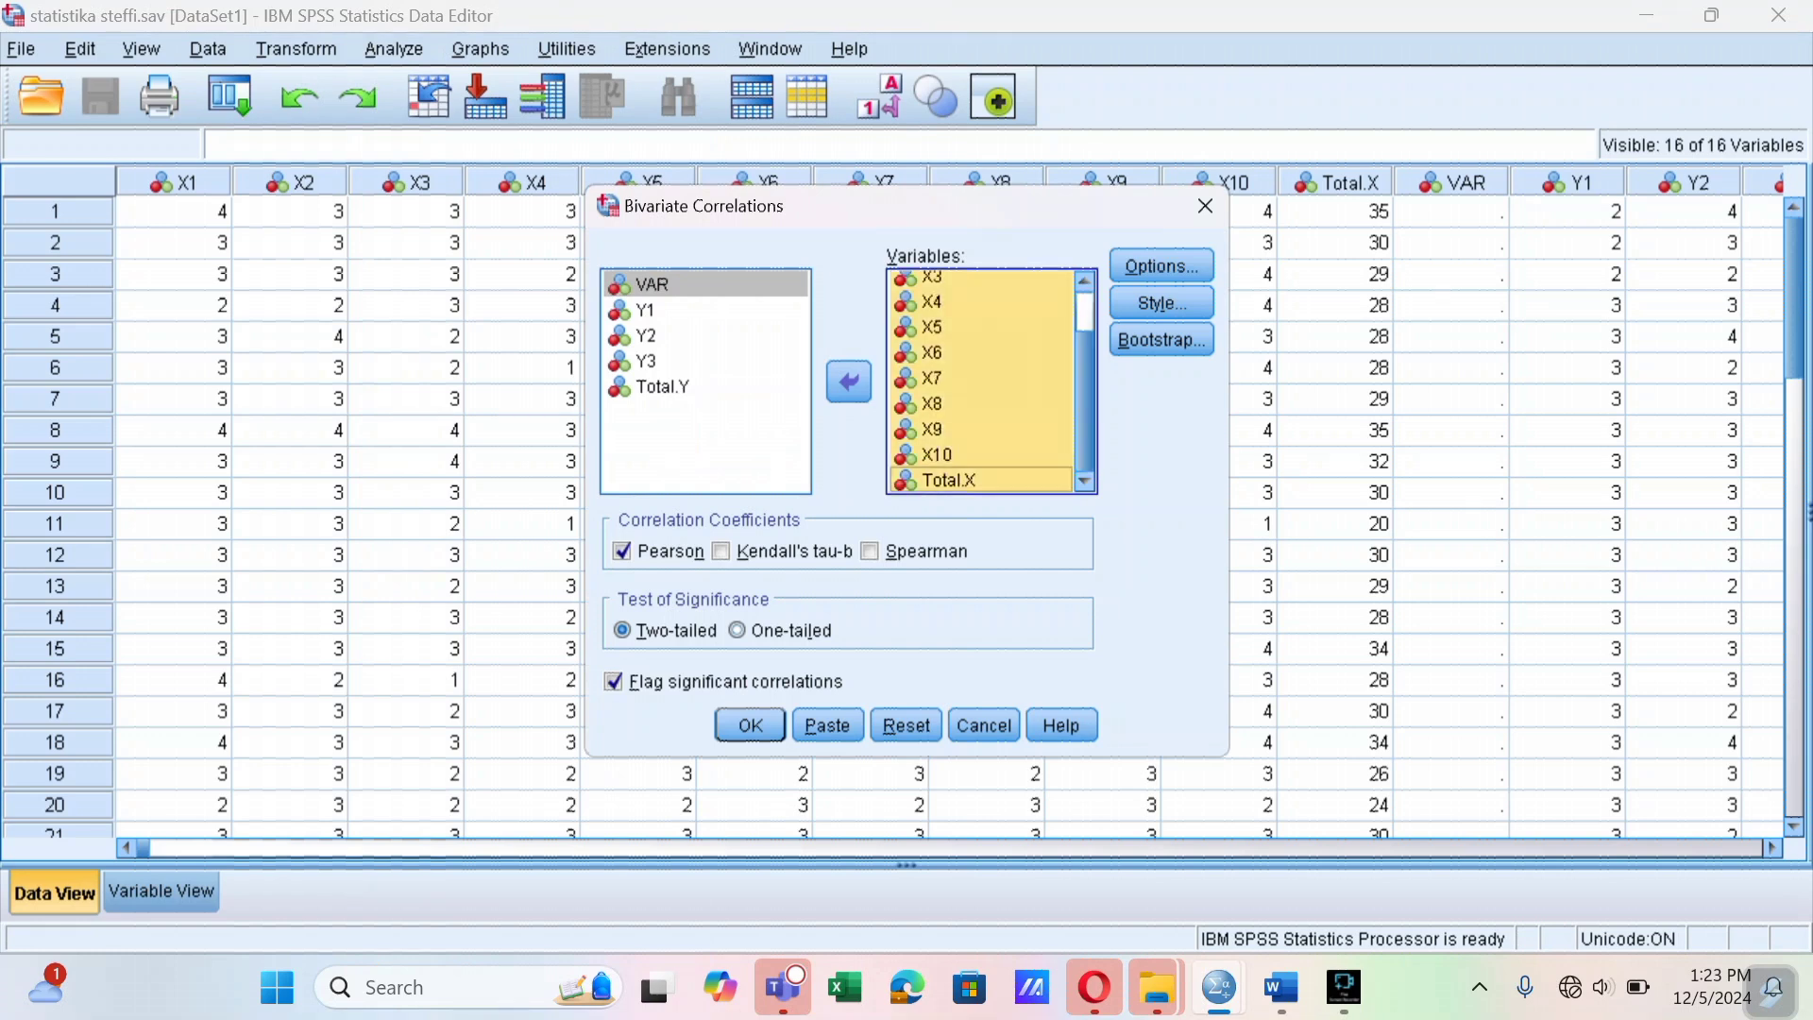
click(848, 382)
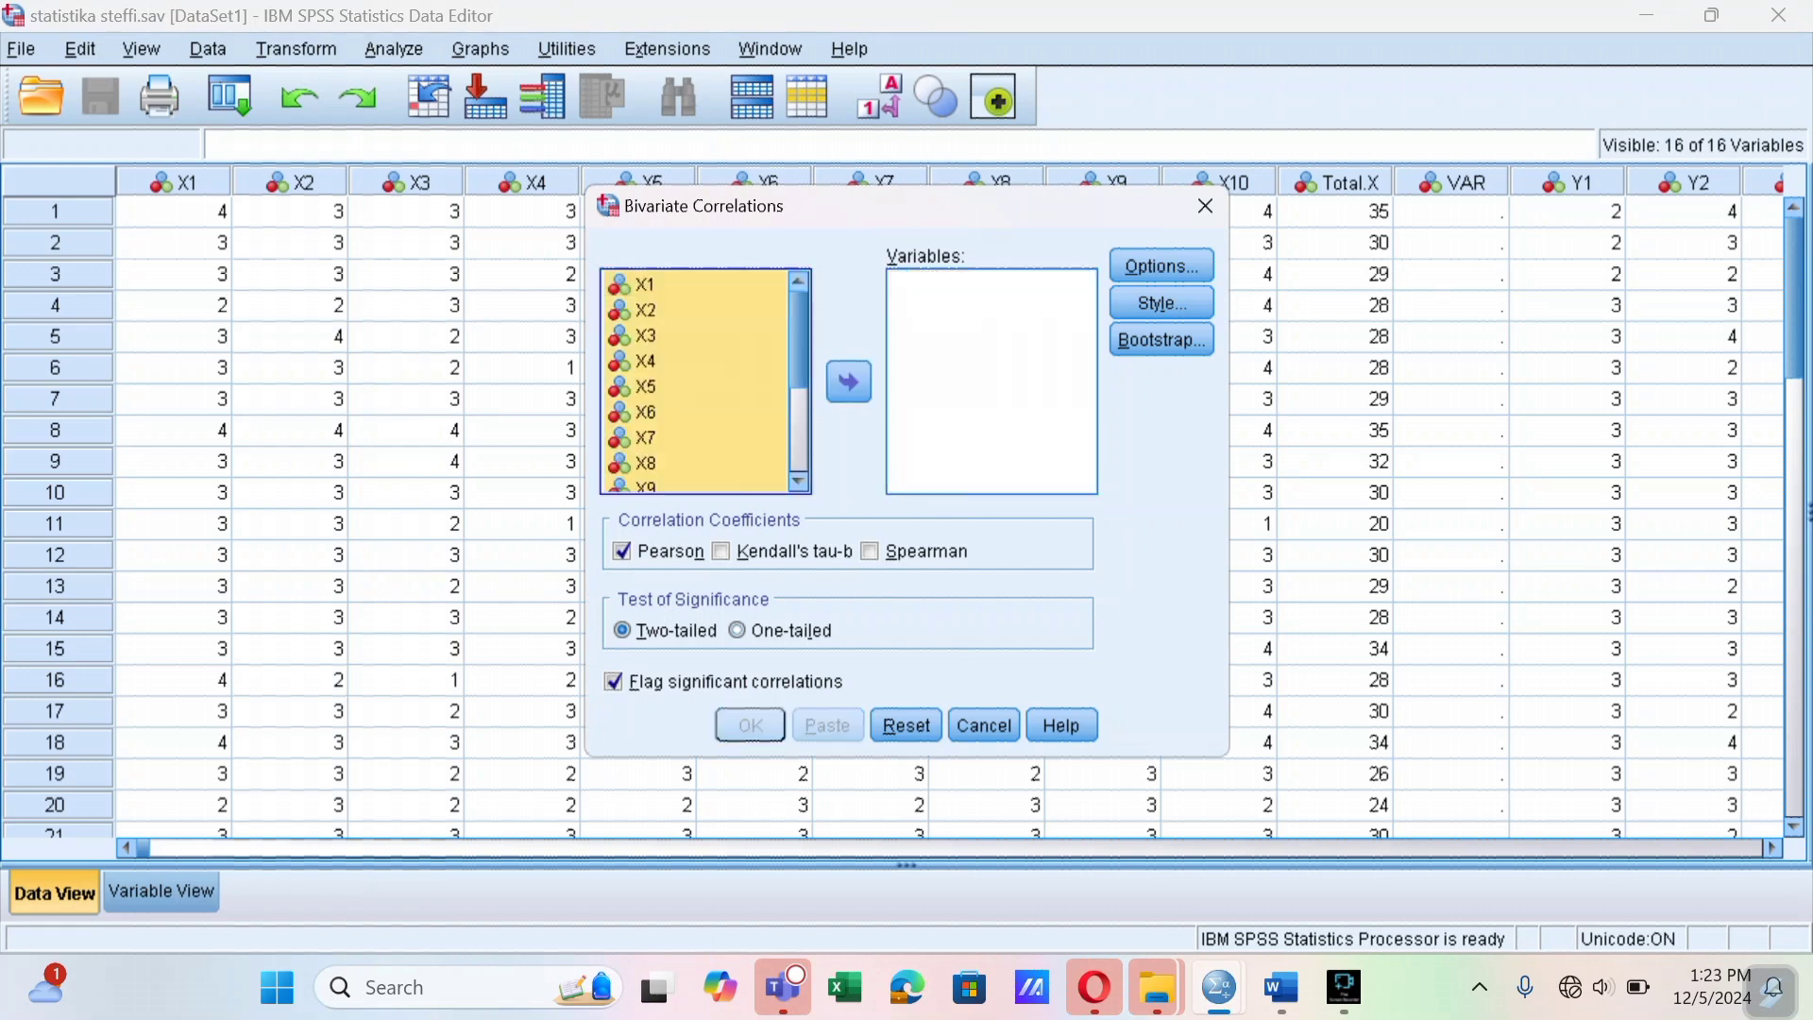
Add Y1, Y2, Y3 and Total.Y to the analysis and run the two-tailed Pearson correlation
scroll(706, 381, down, 3)
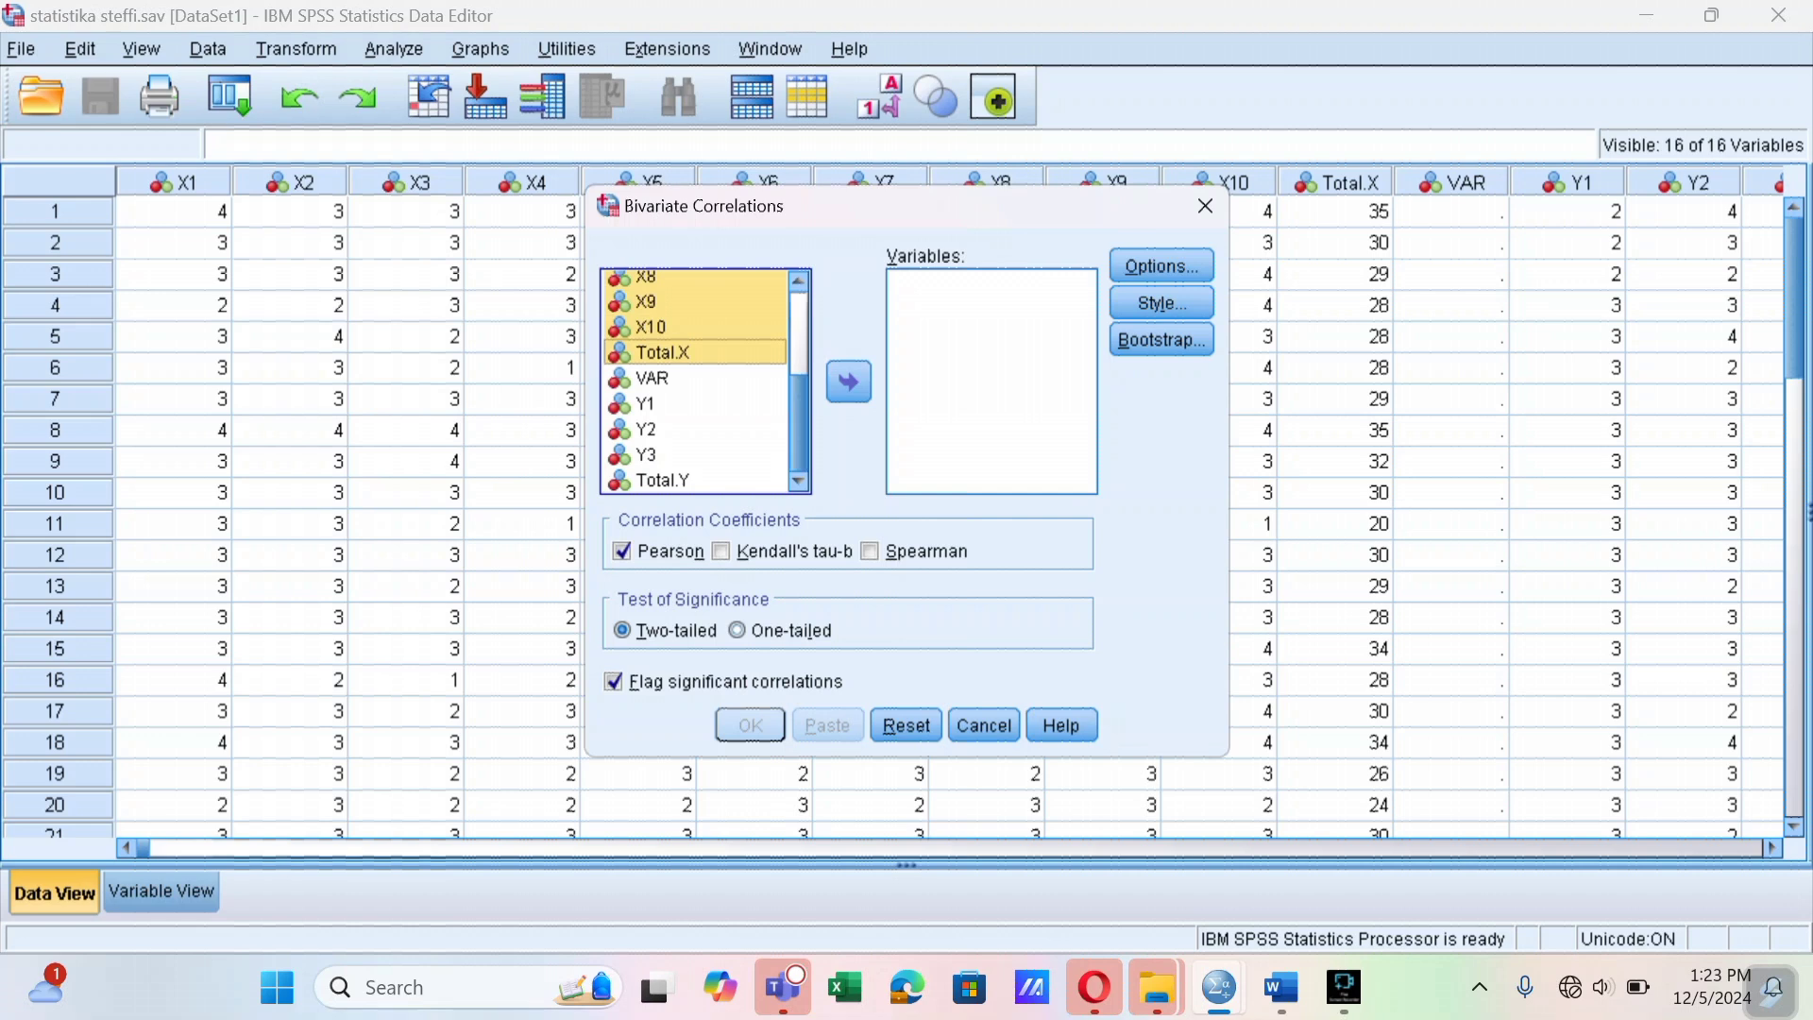
click(661, 403)
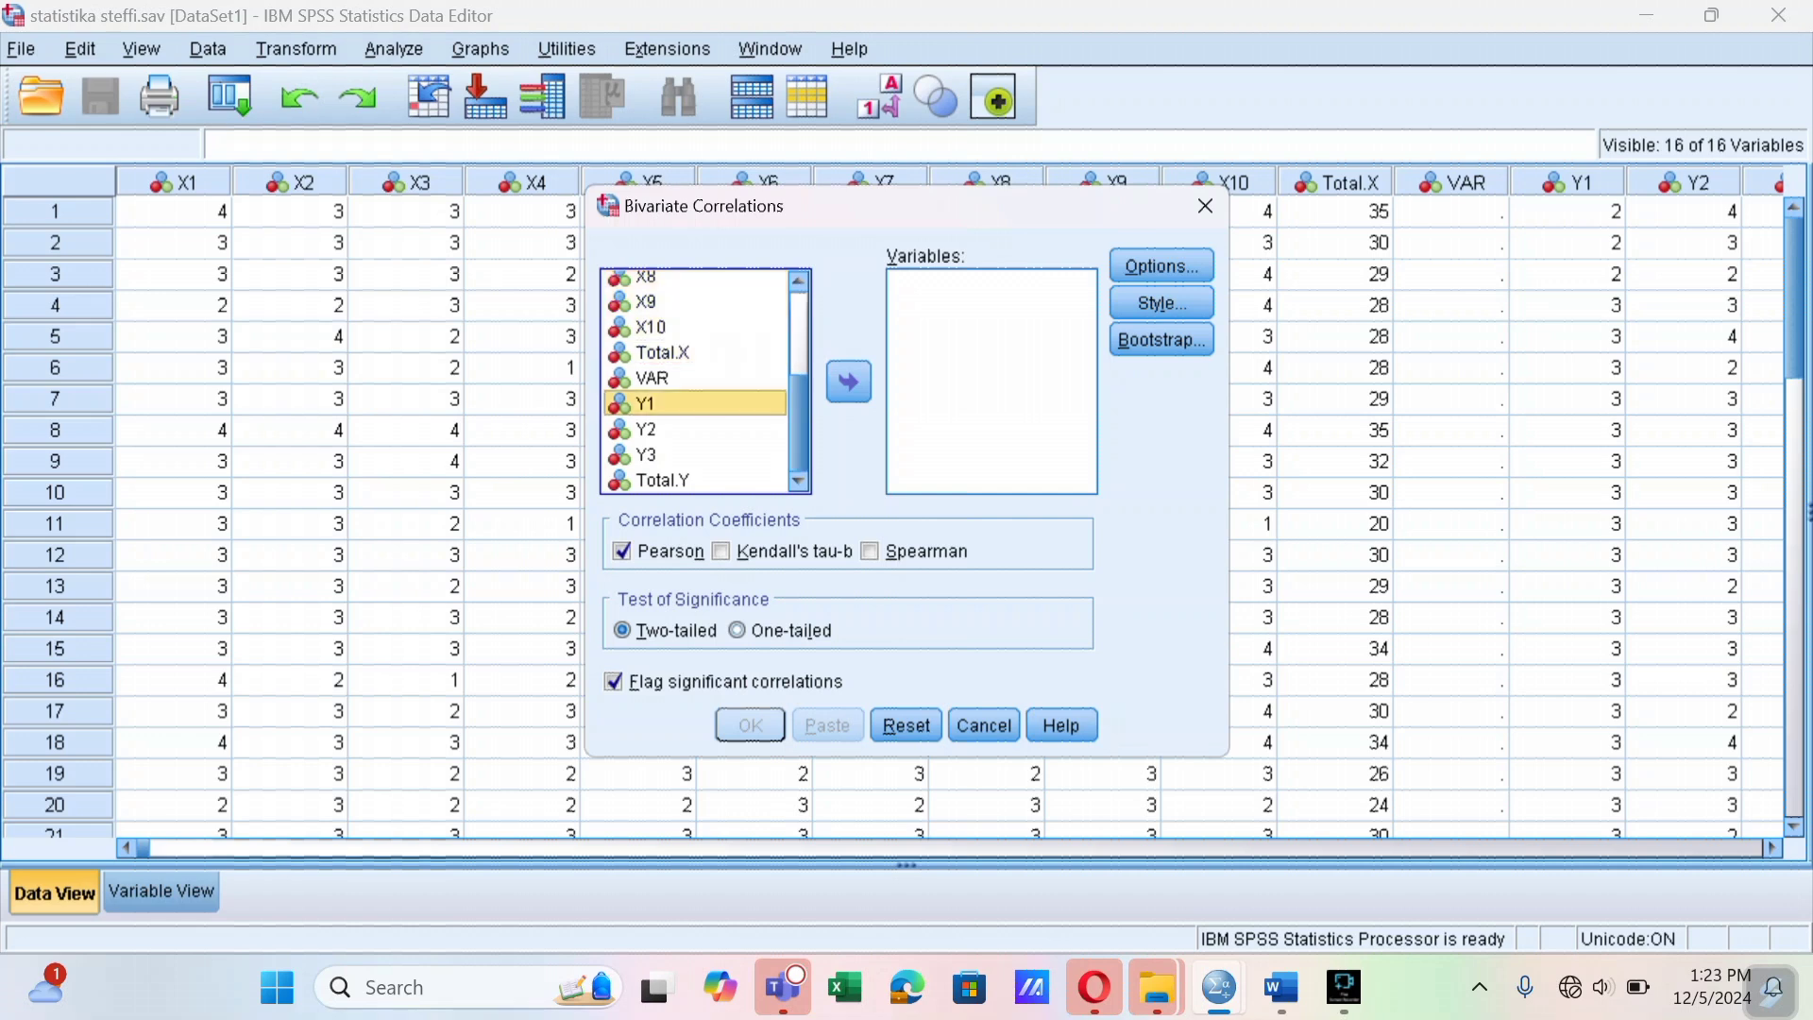
shift+click(661, 480)
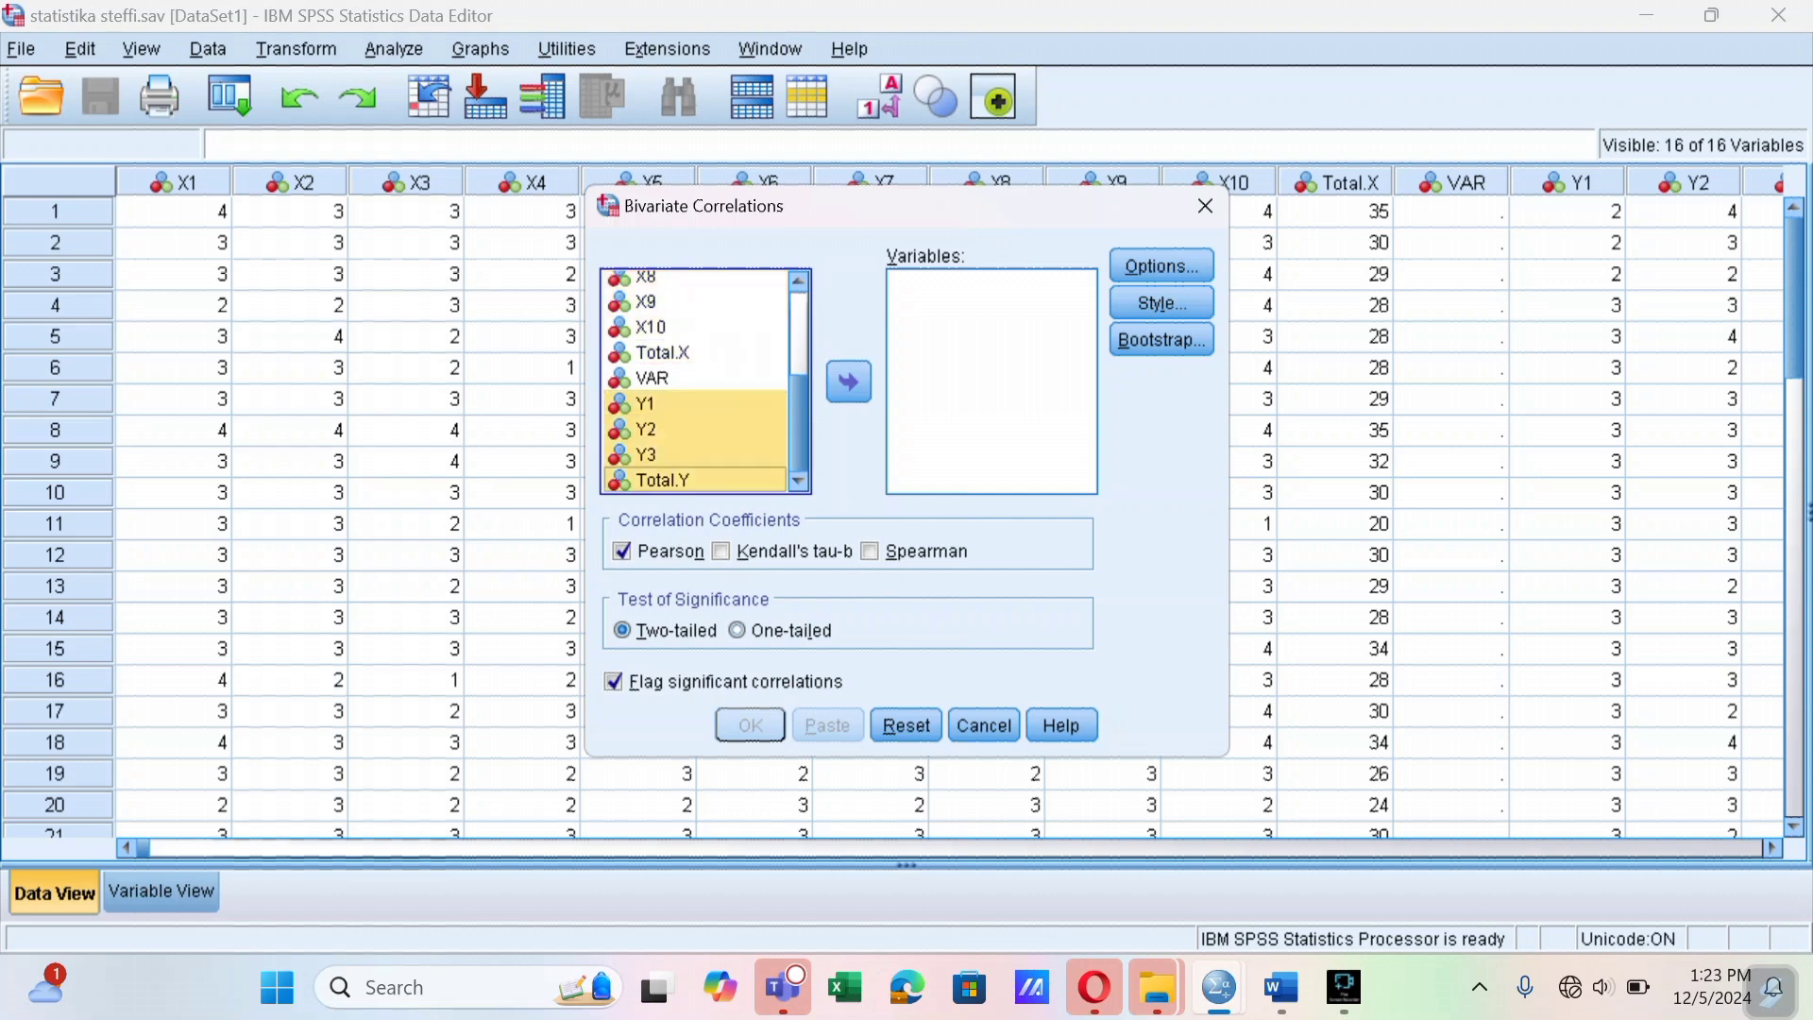
click(848, 382)
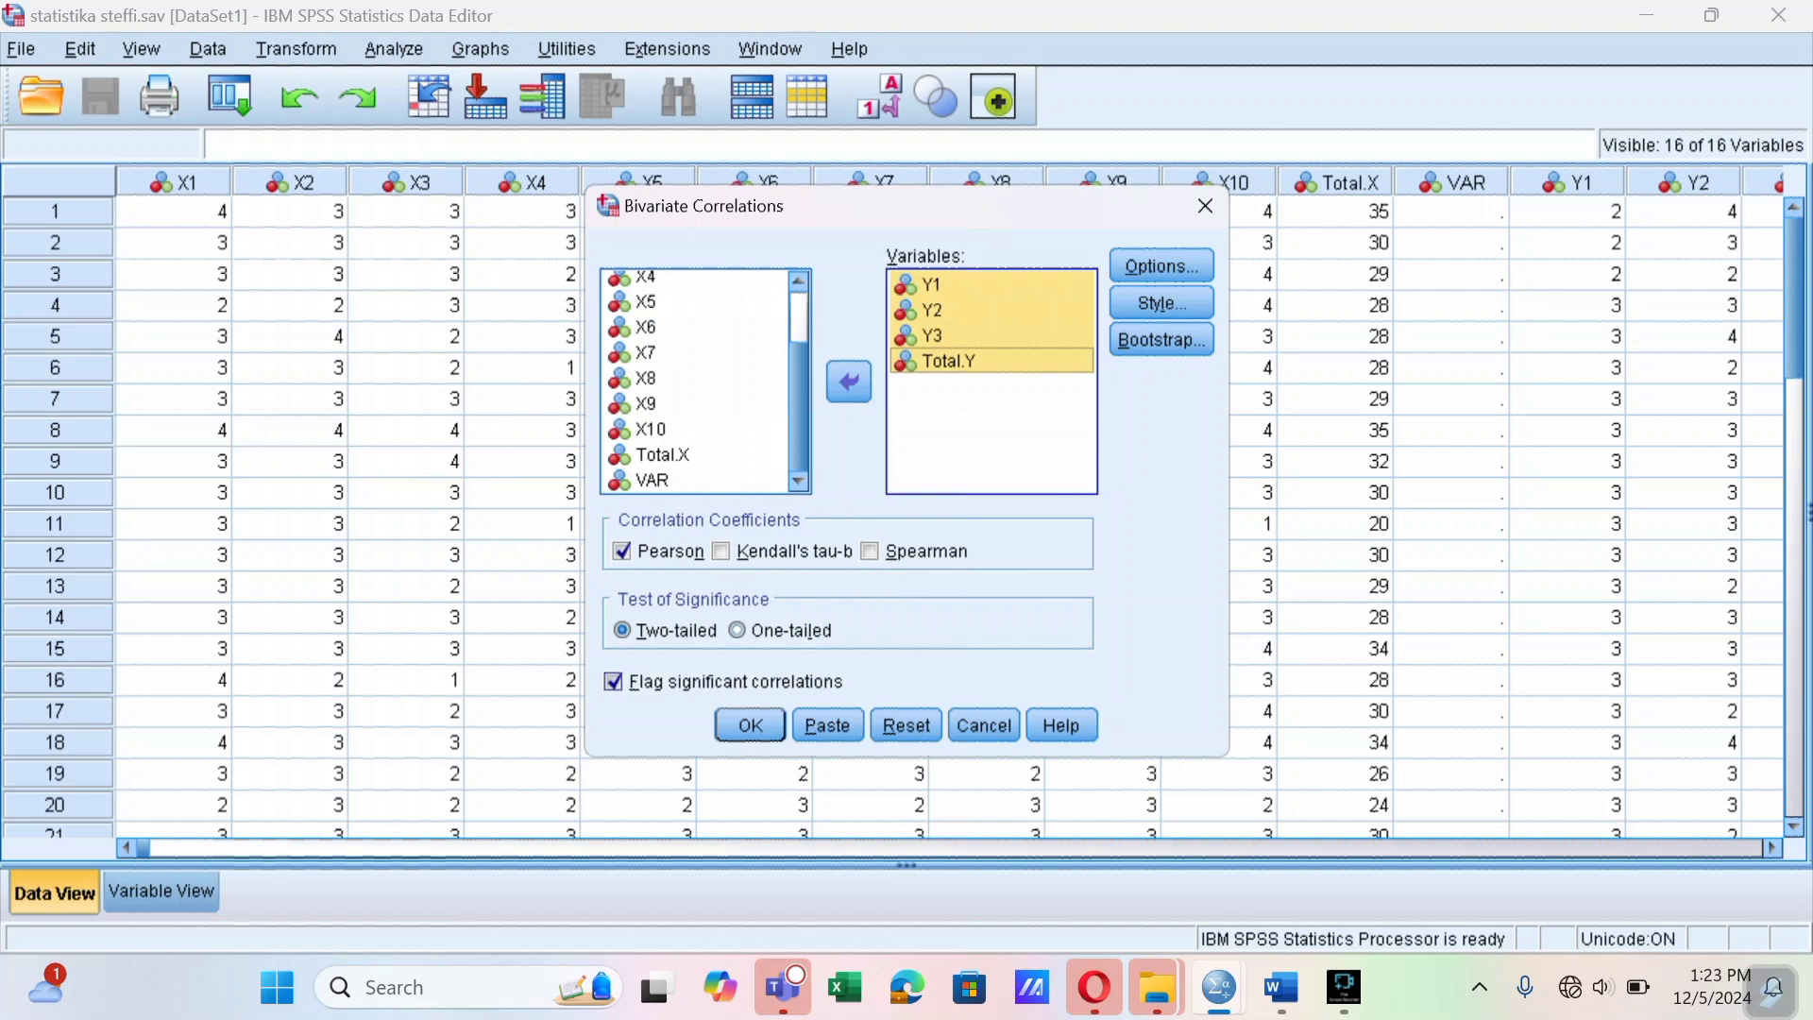
key(Return)
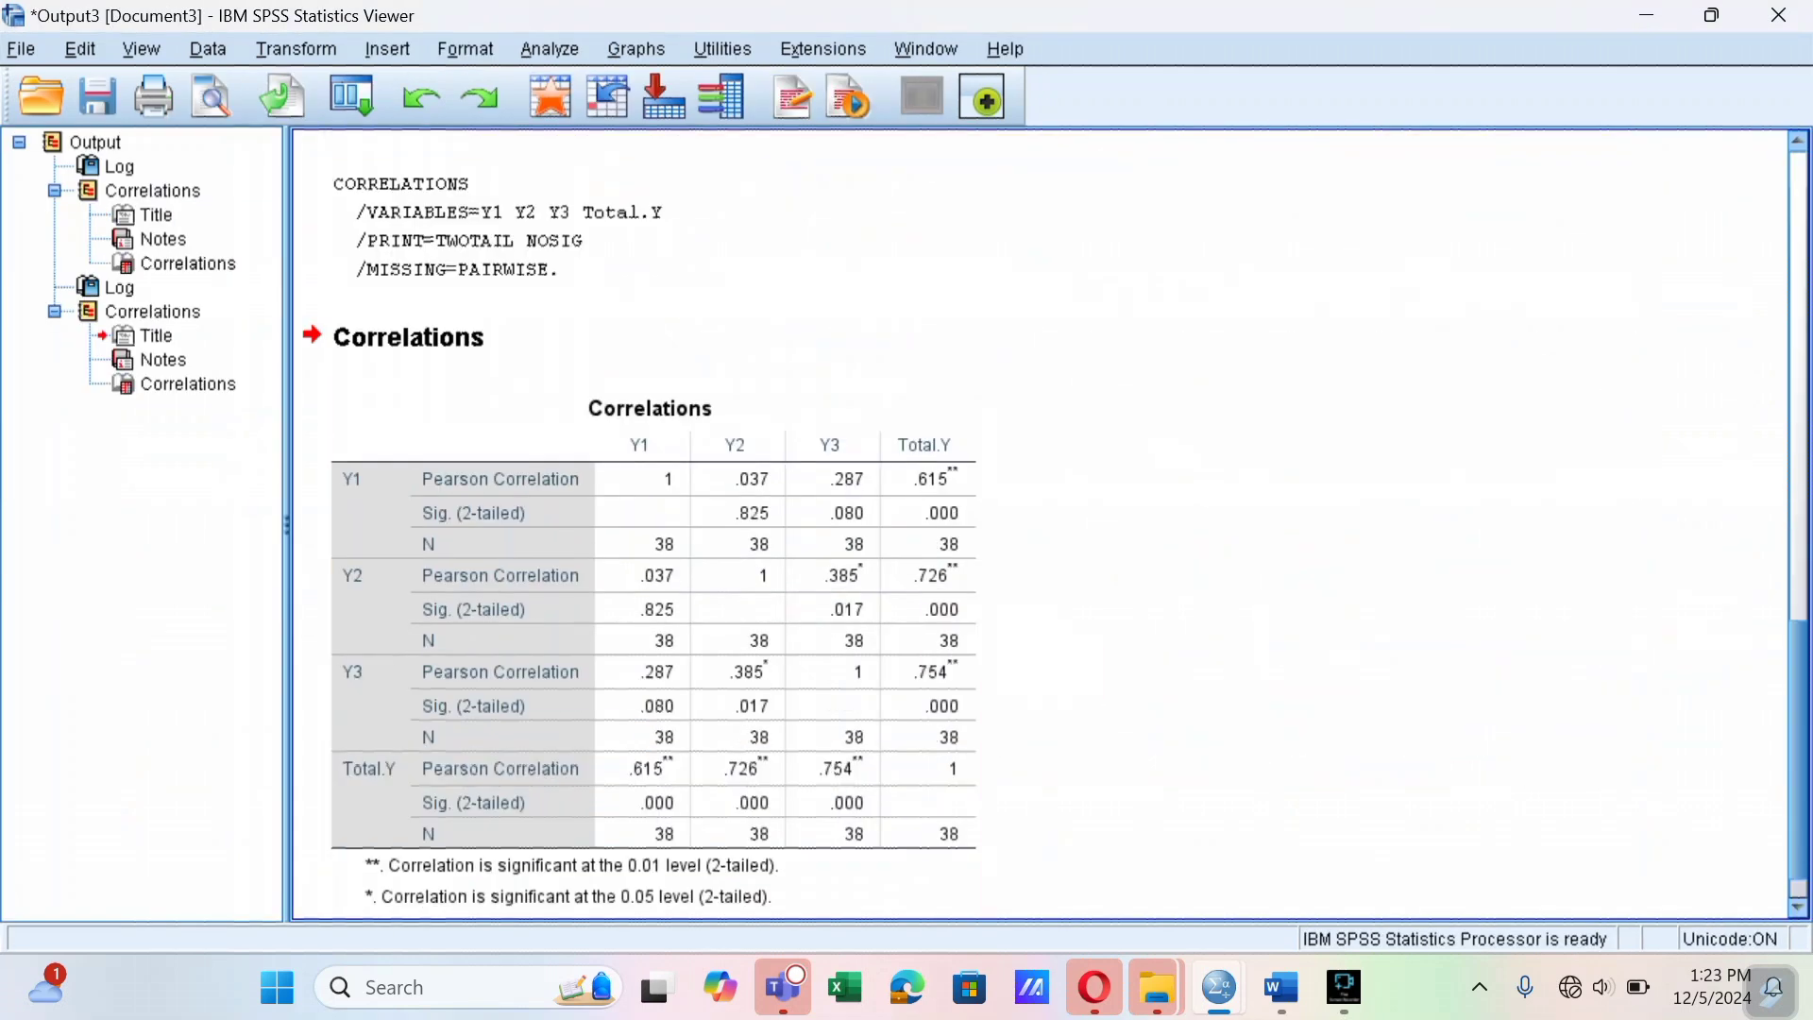
Switch to the Word report and review the Variabel Y validity results and the Realibilitas section with its Alpha Cronbach levels
click(1281, 987)
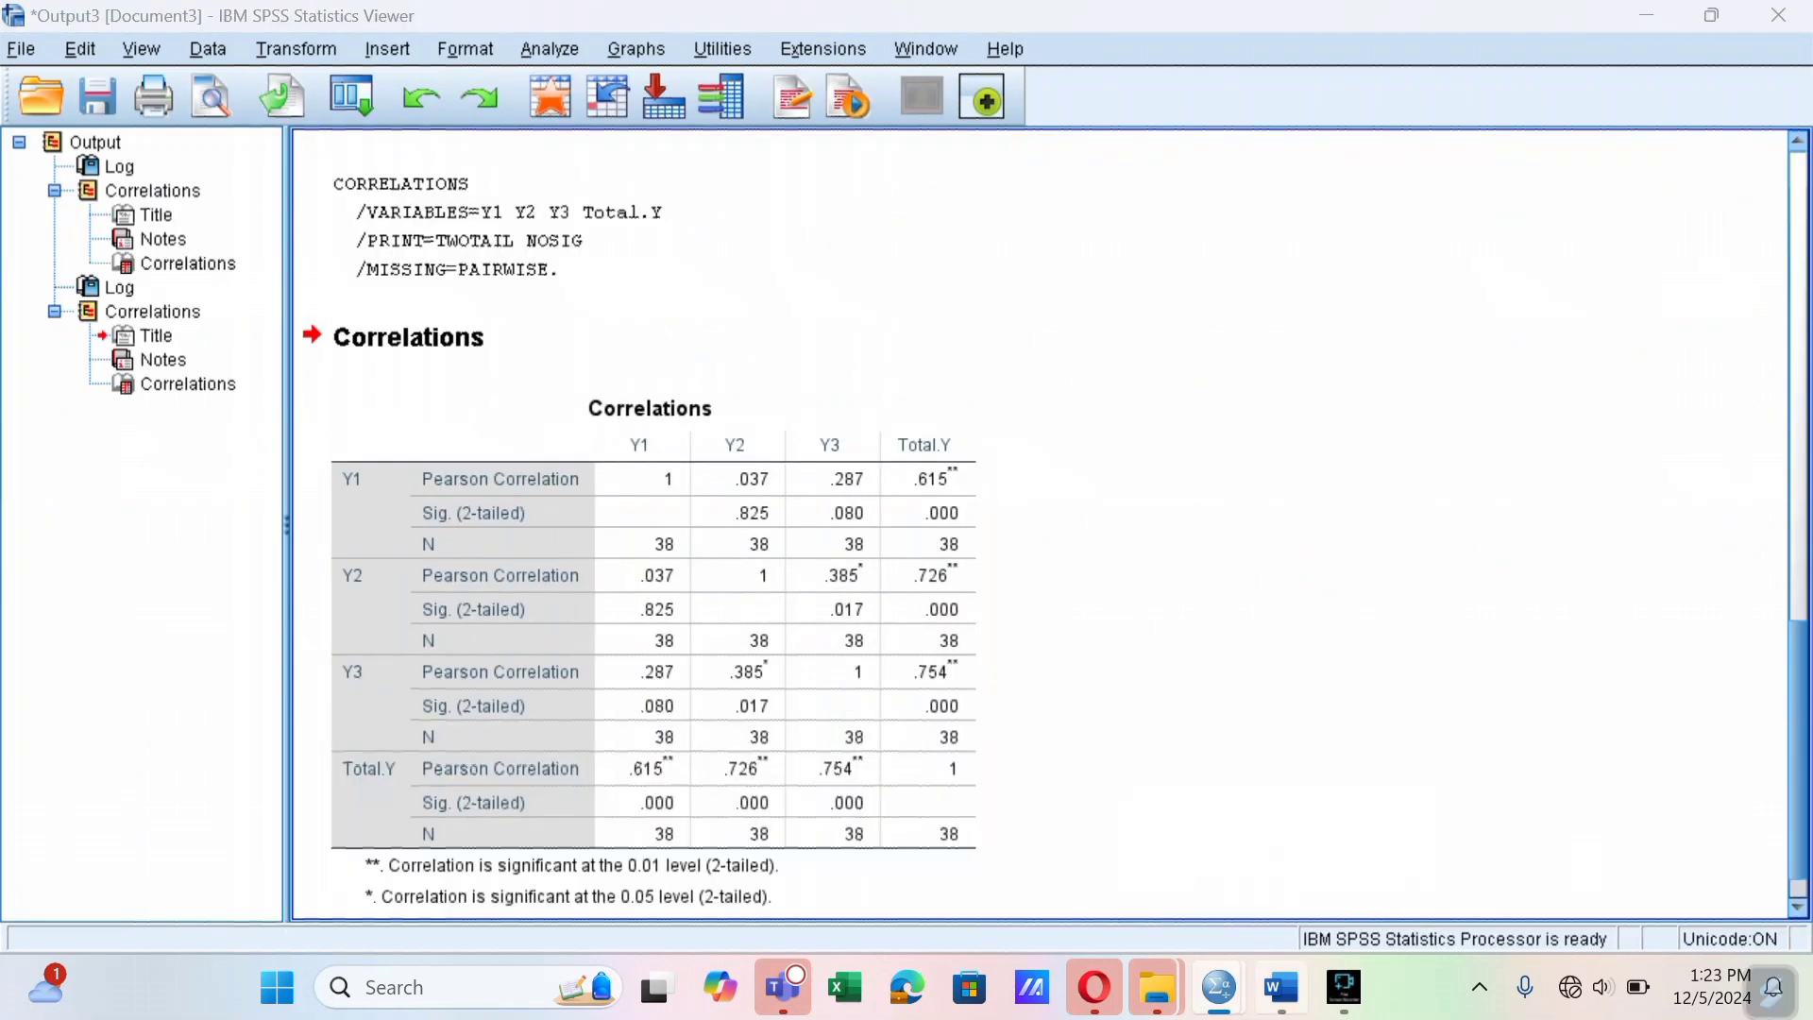
drag(1799, 427, 1800, 499)
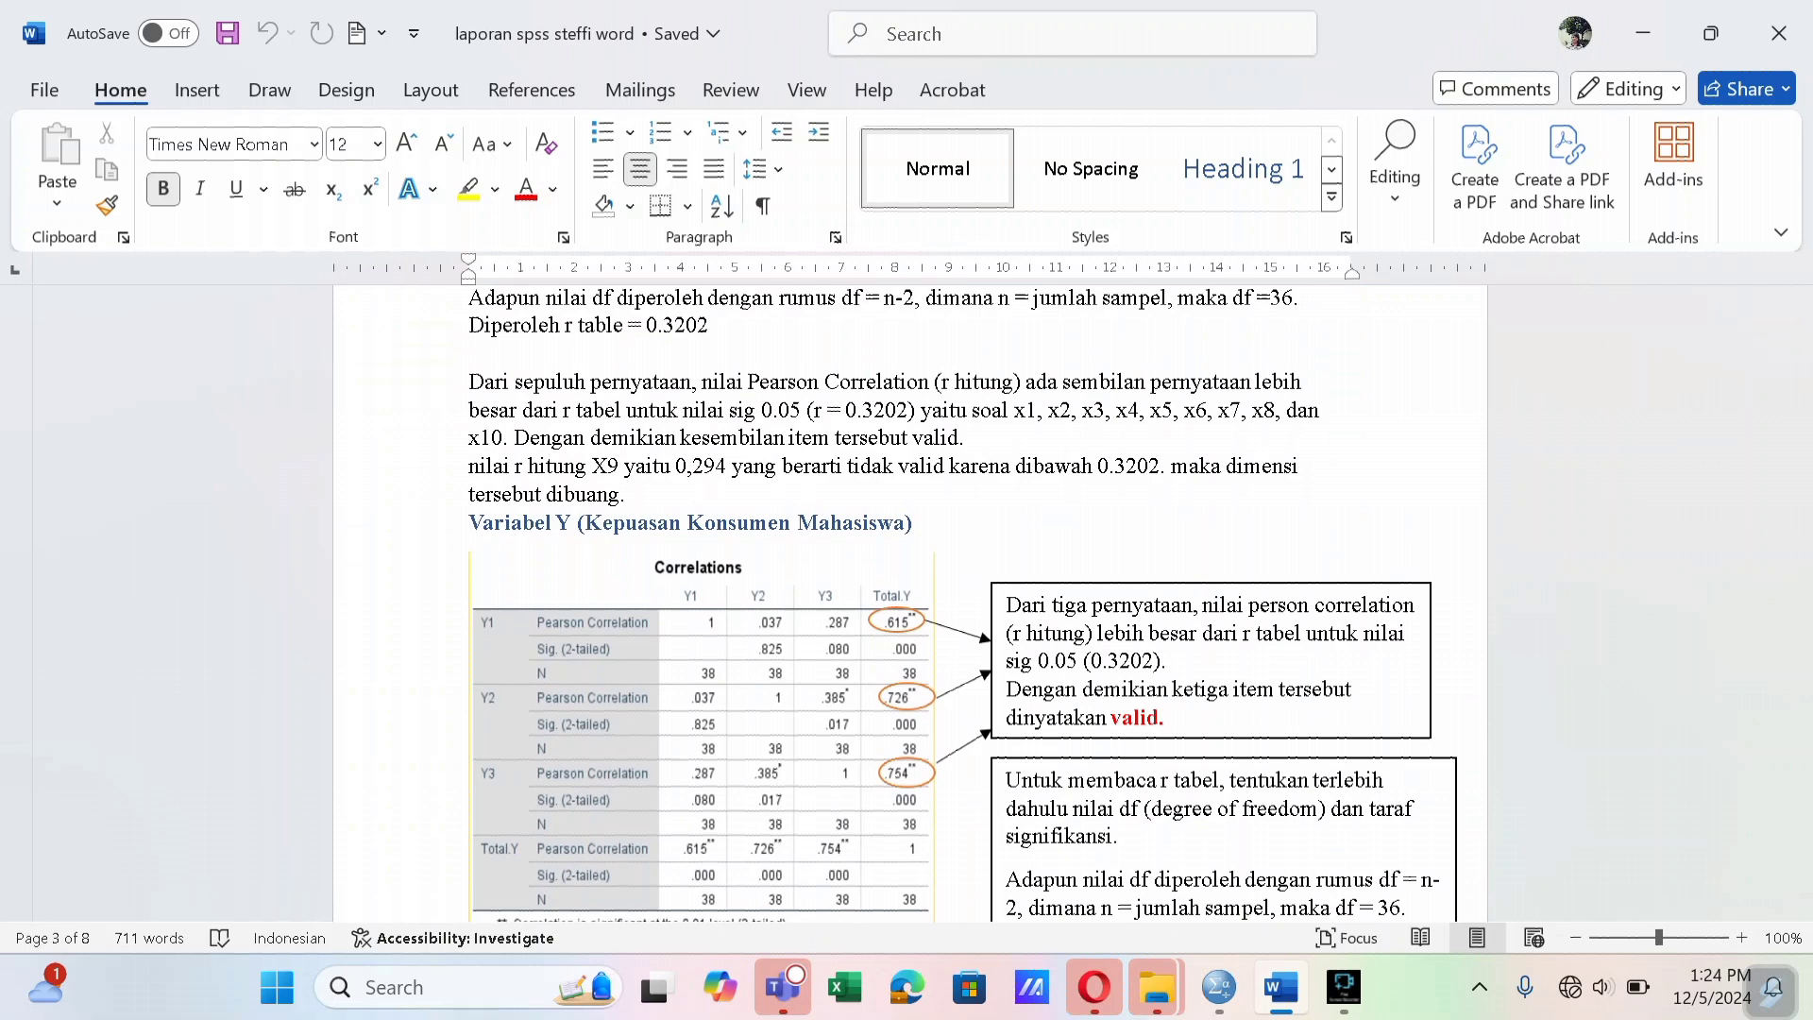
scroll(906, 605, down, 10)
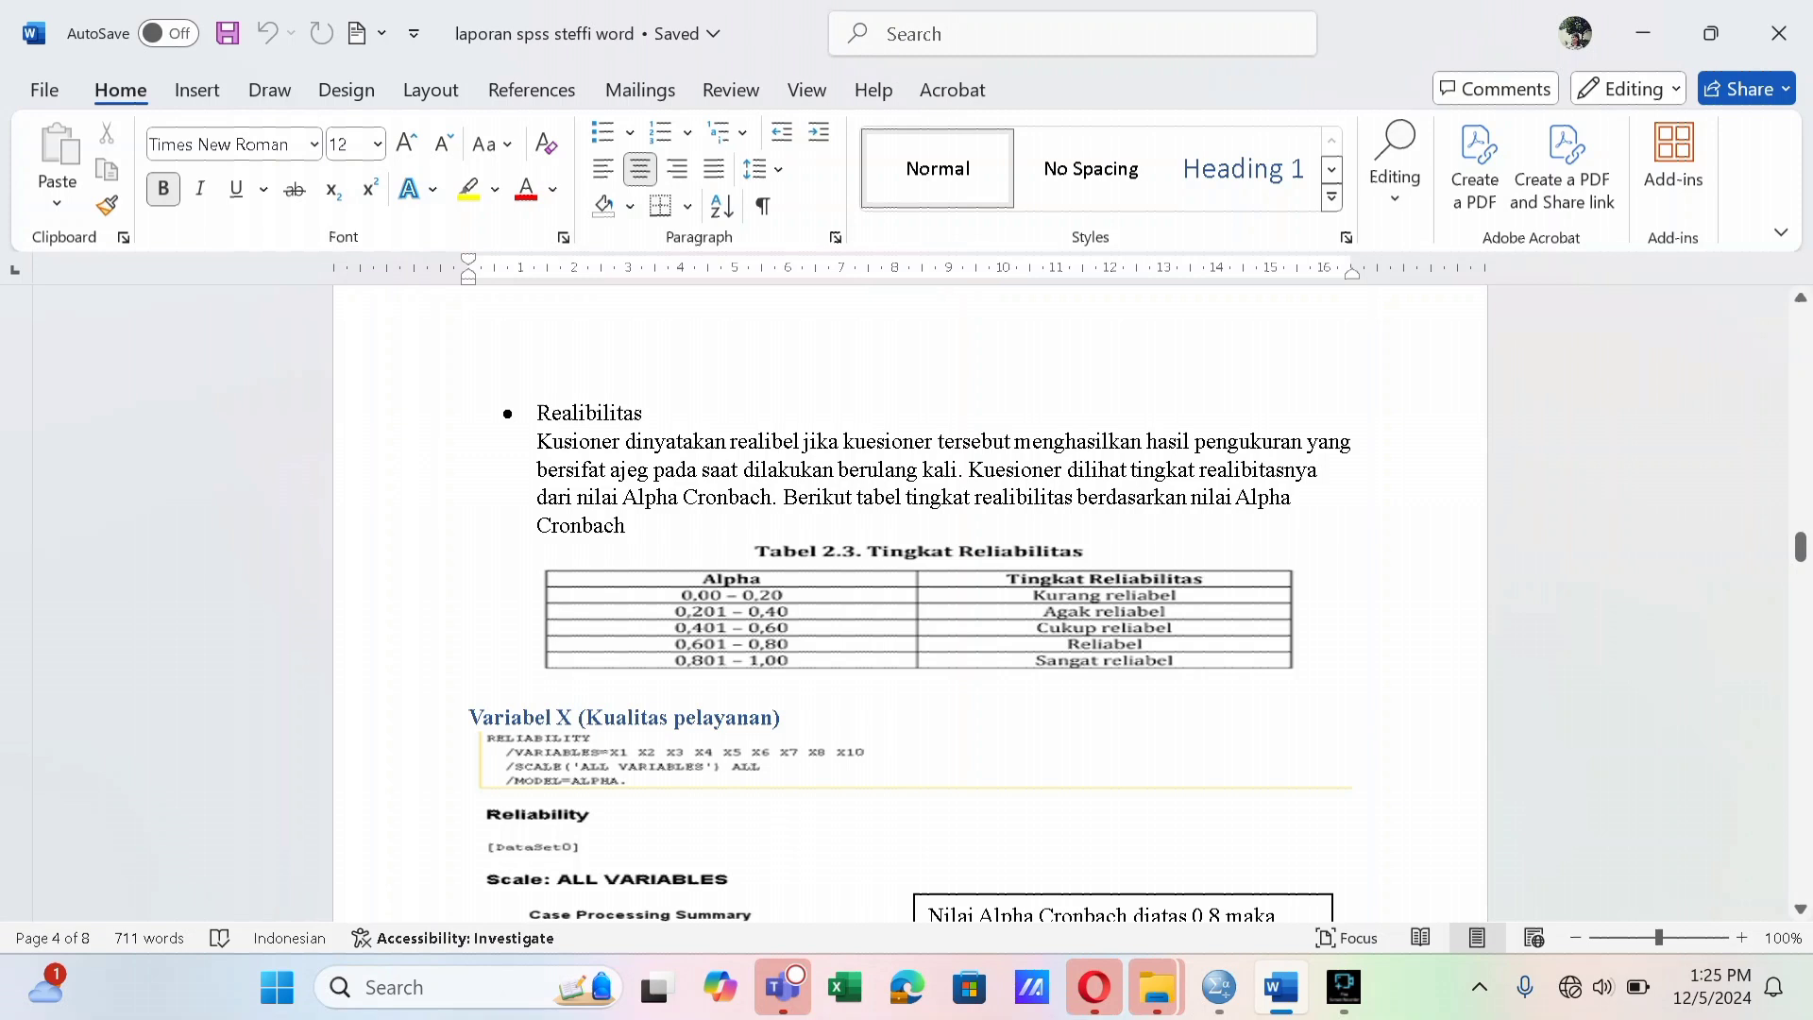
Switch to the soal realibilitas dataset in SPSS and run an Alpha reliability analysis on items X1 to X8 and X10
mouse_move(1218, 986)
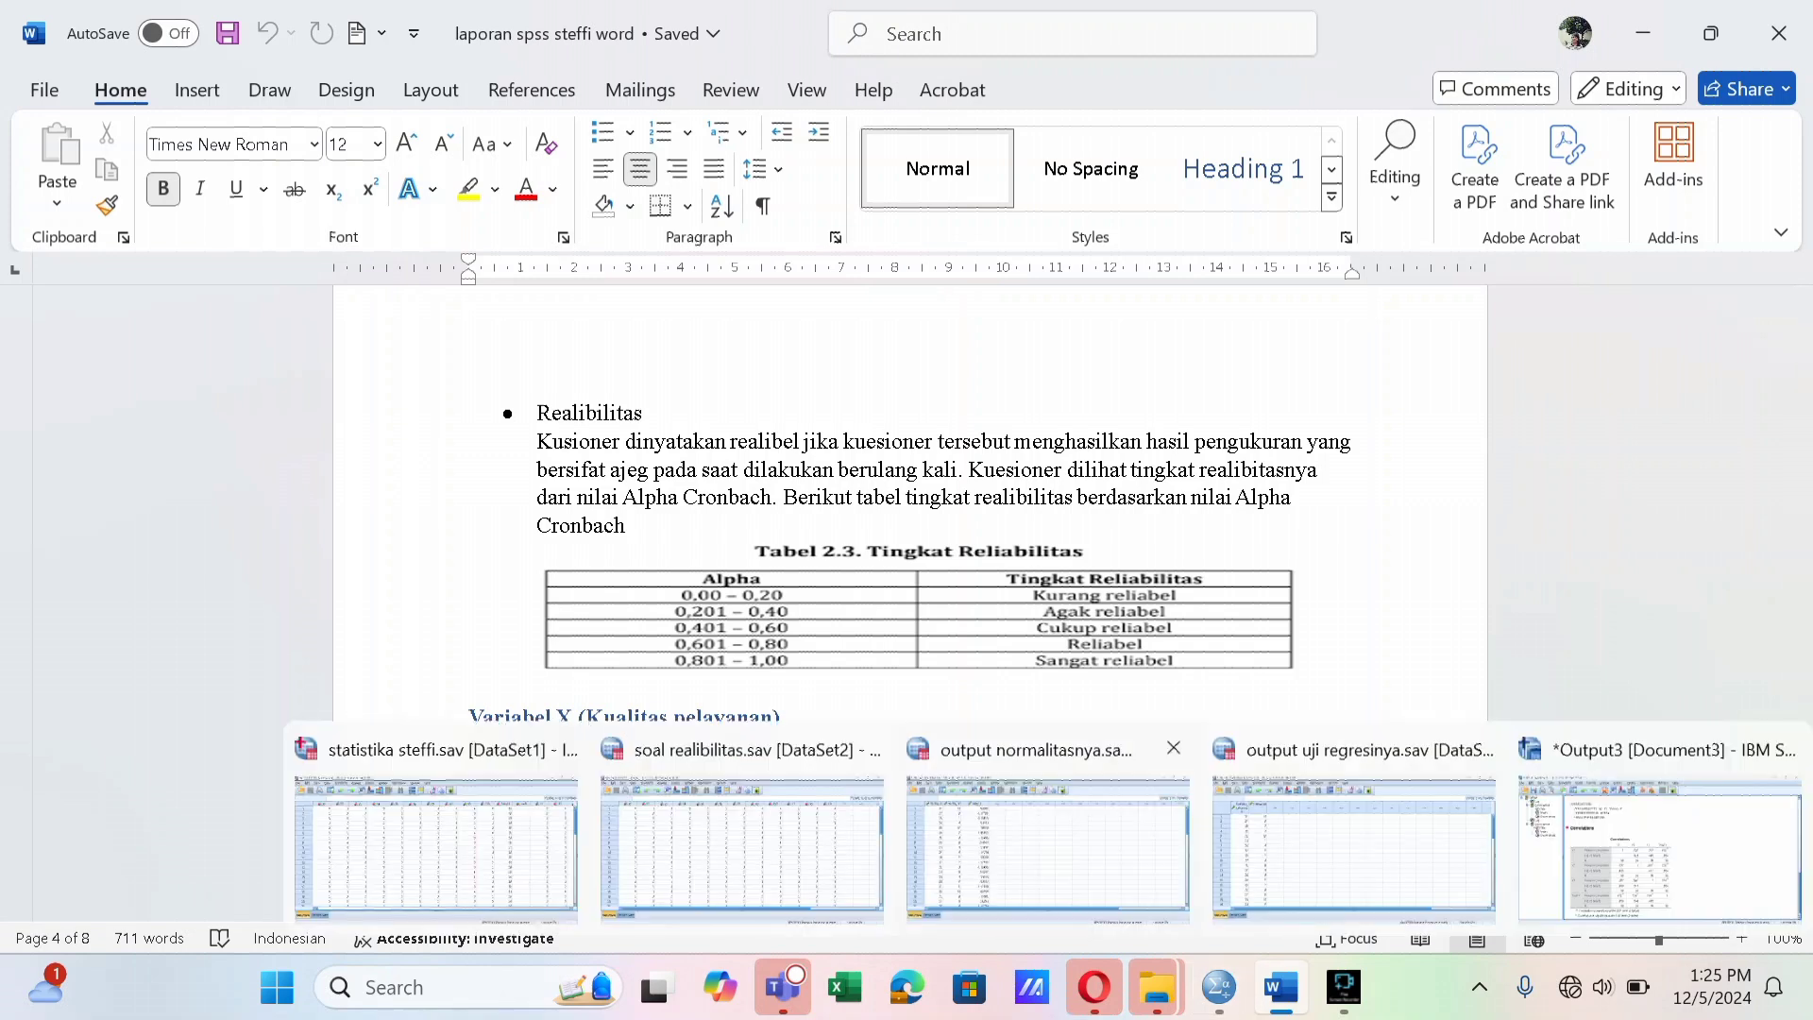
click(742, 831)
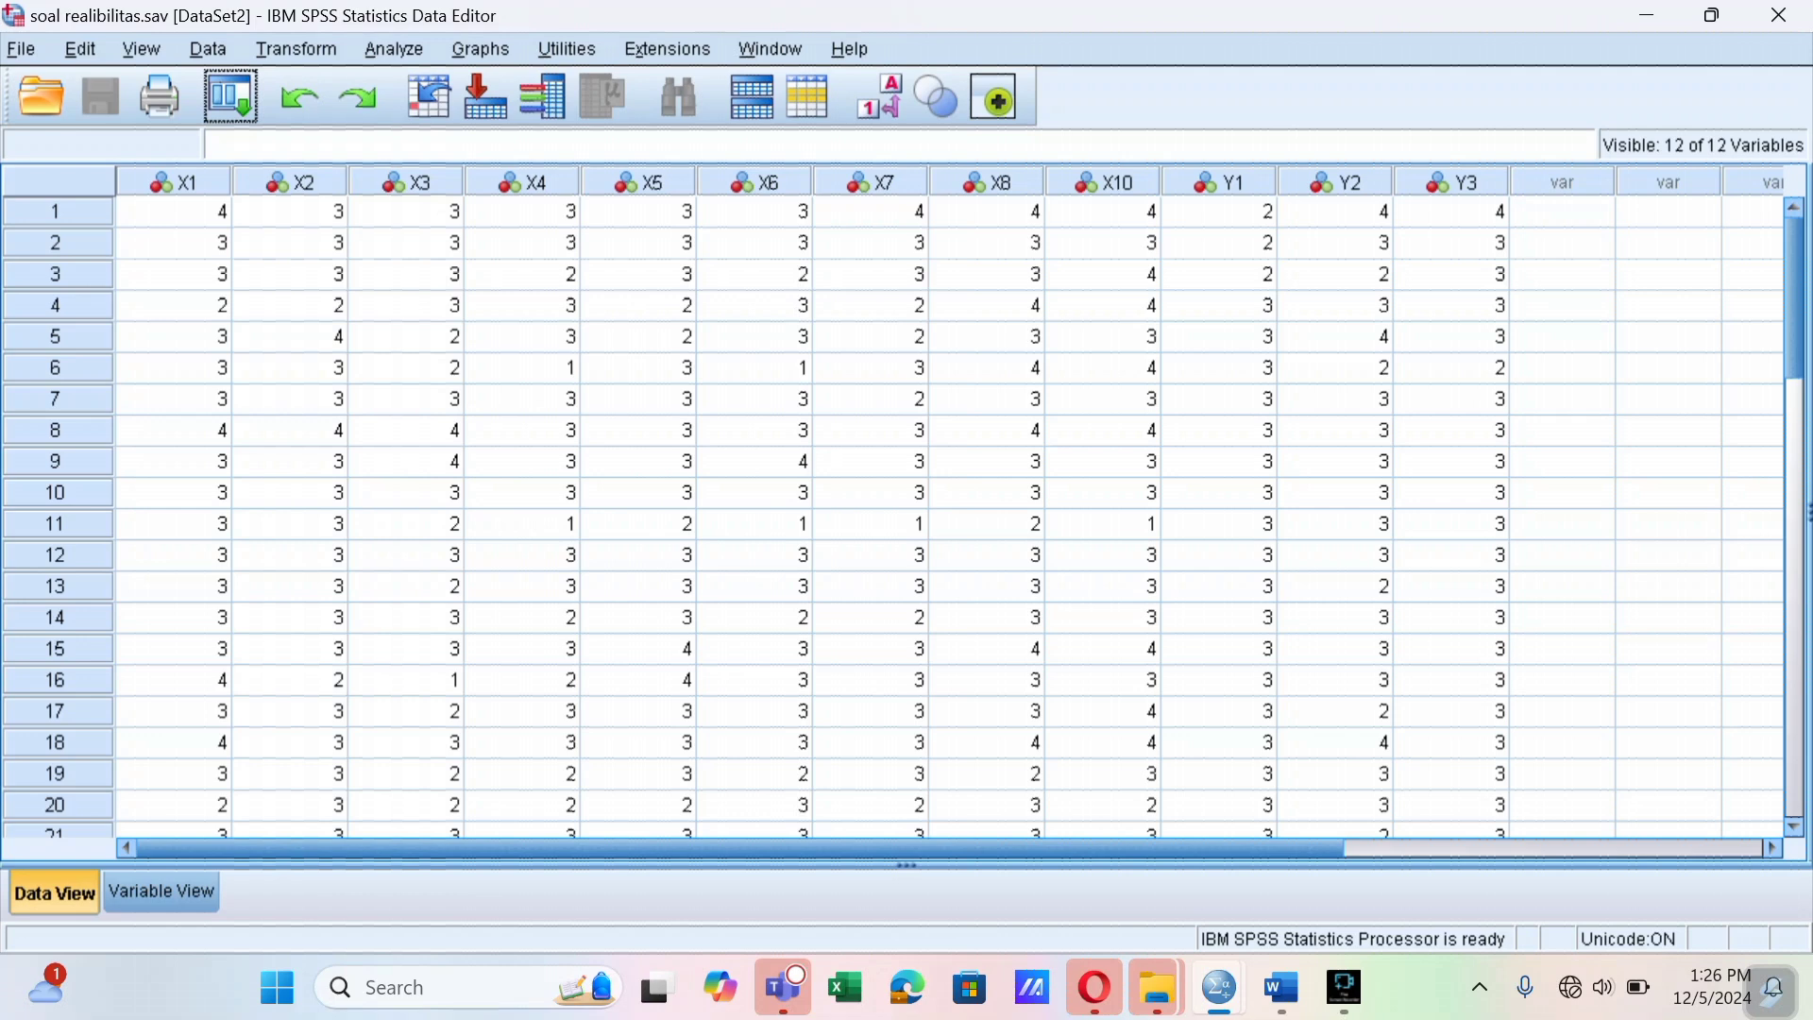
key(alt+a)
key(Right)
key(Left)
key(Down)
key(Down)
key(Down)
key(Down)
key(Down)
key(Down)
key(Down)
key(Down)
key(Down)
key(Down)
key(Down)
key(Down)
key(Down)
key(Down)
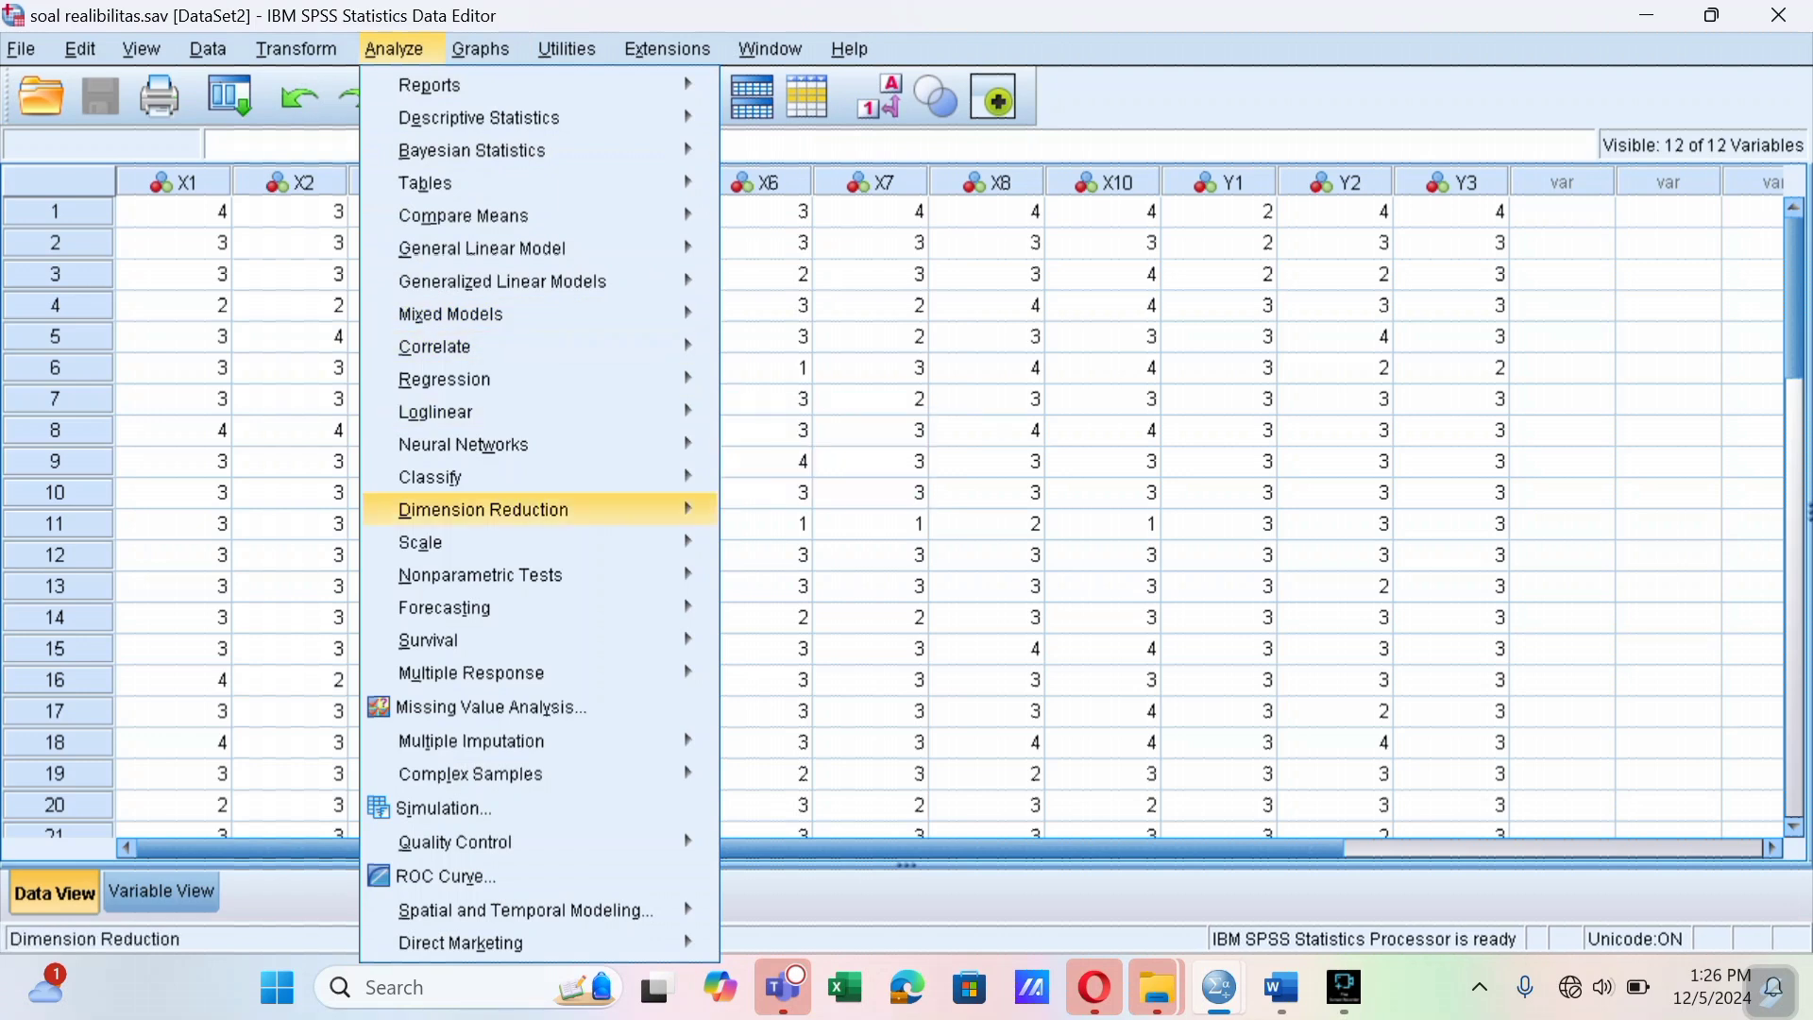
key(Down)
key(Right)
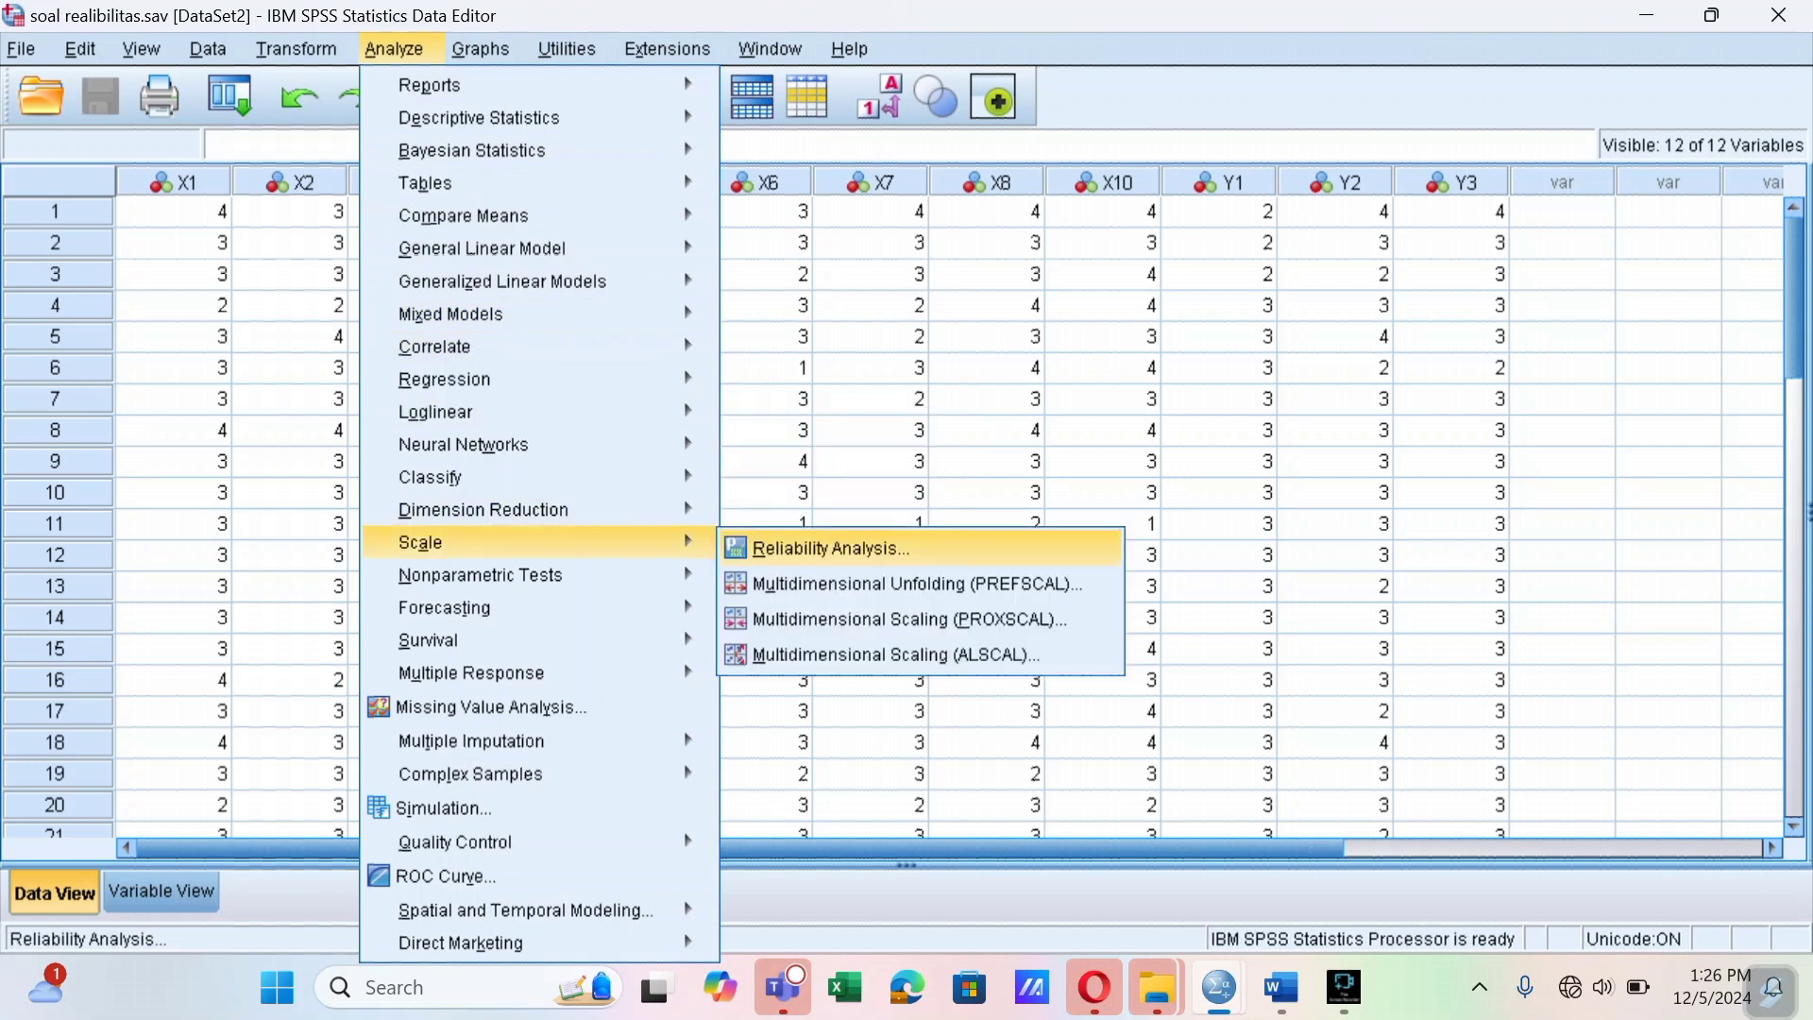
key(Return)
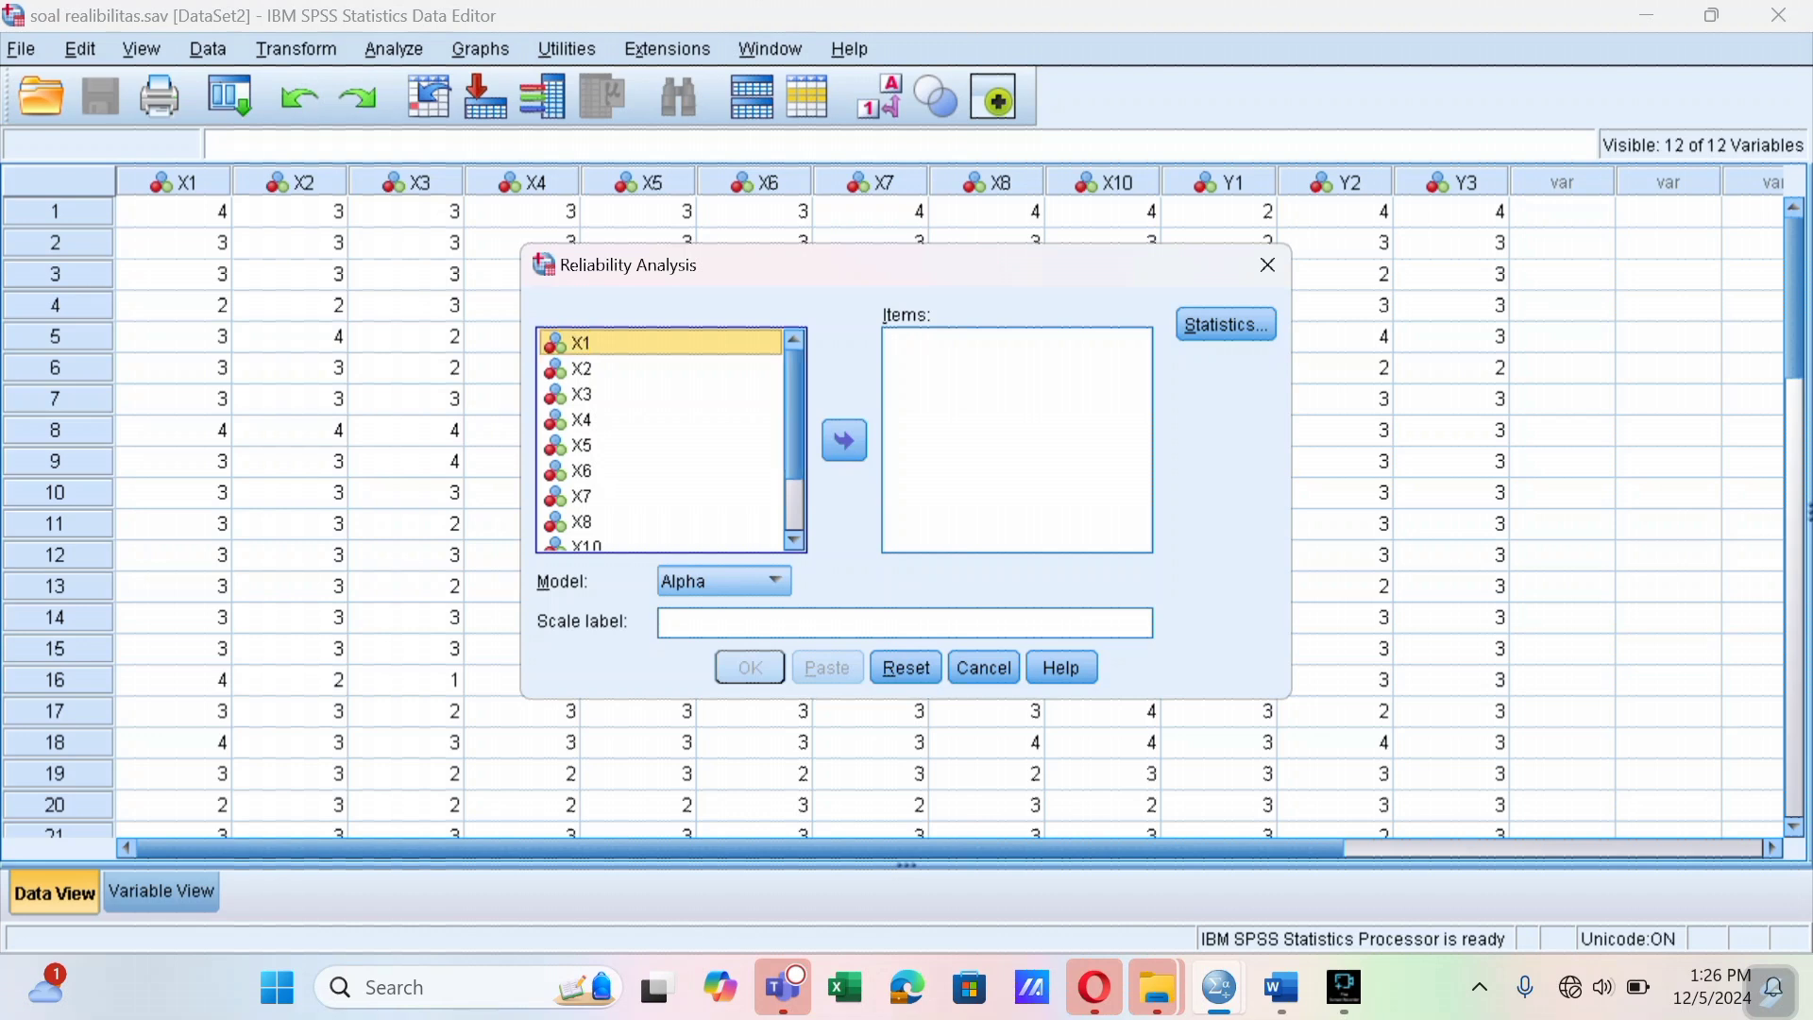
scroll(661, 439, down, 1)
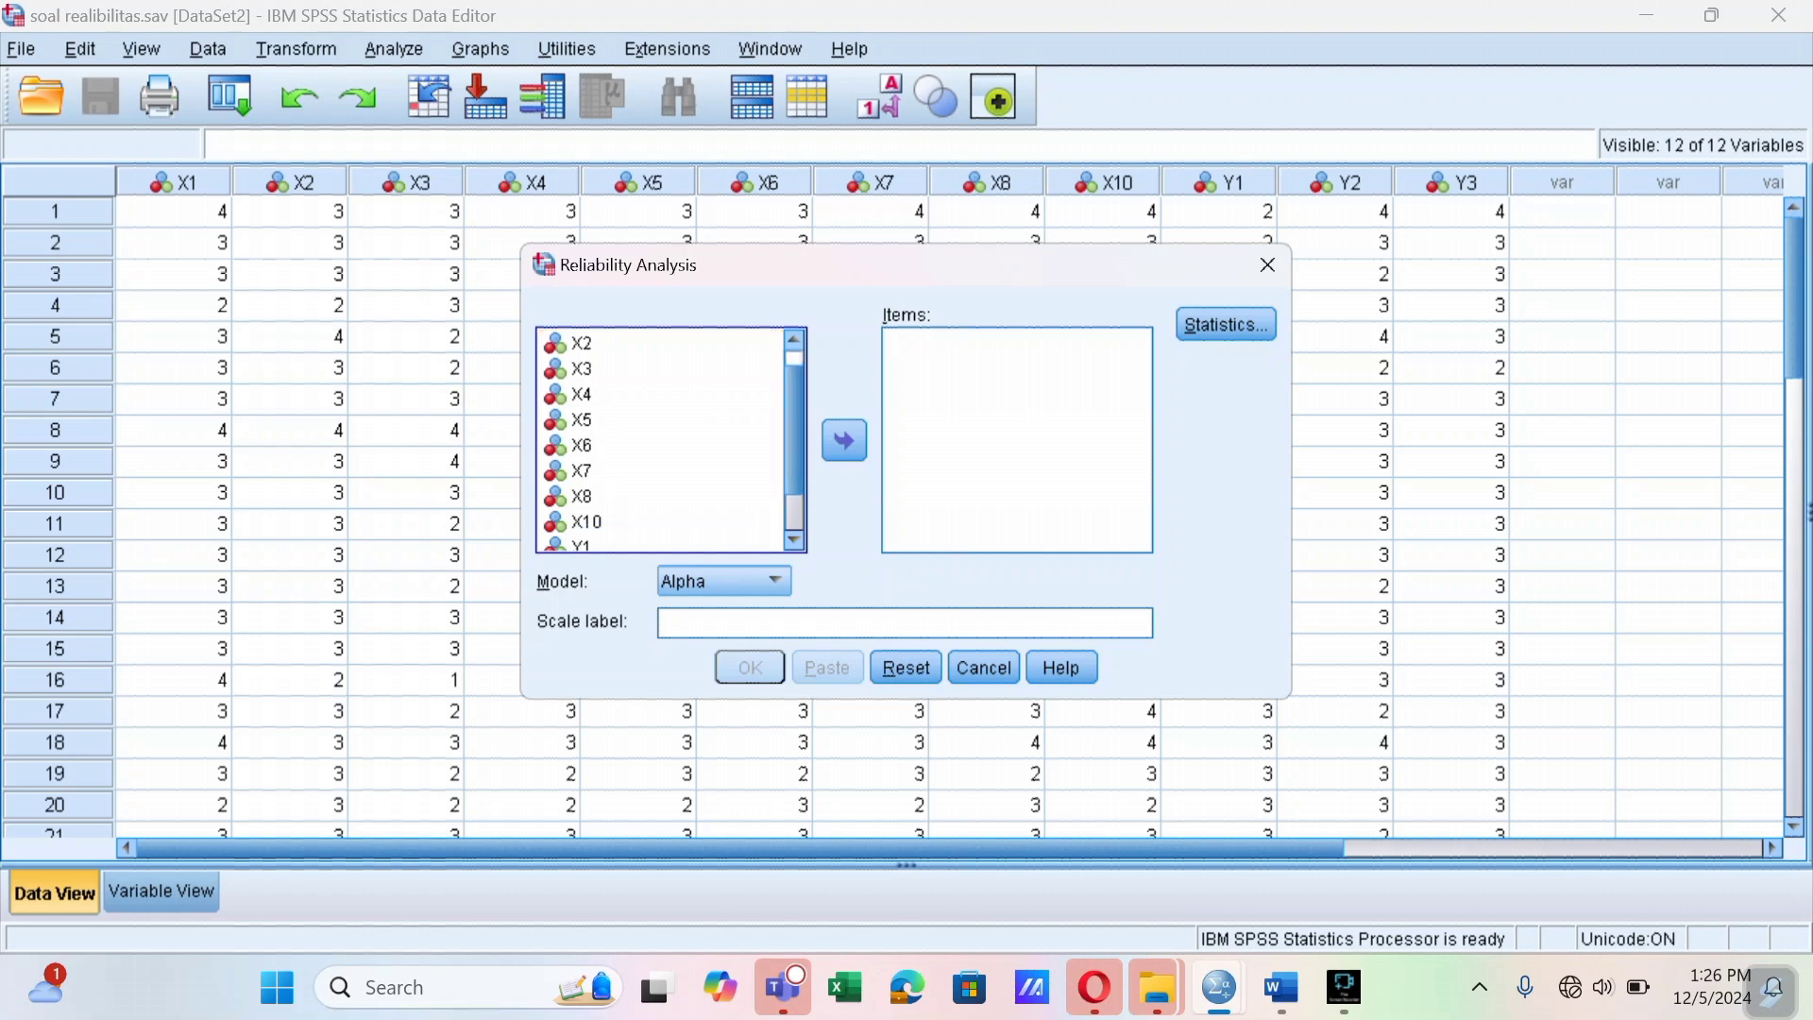
shift+click(586, 521)
click(844, 440)
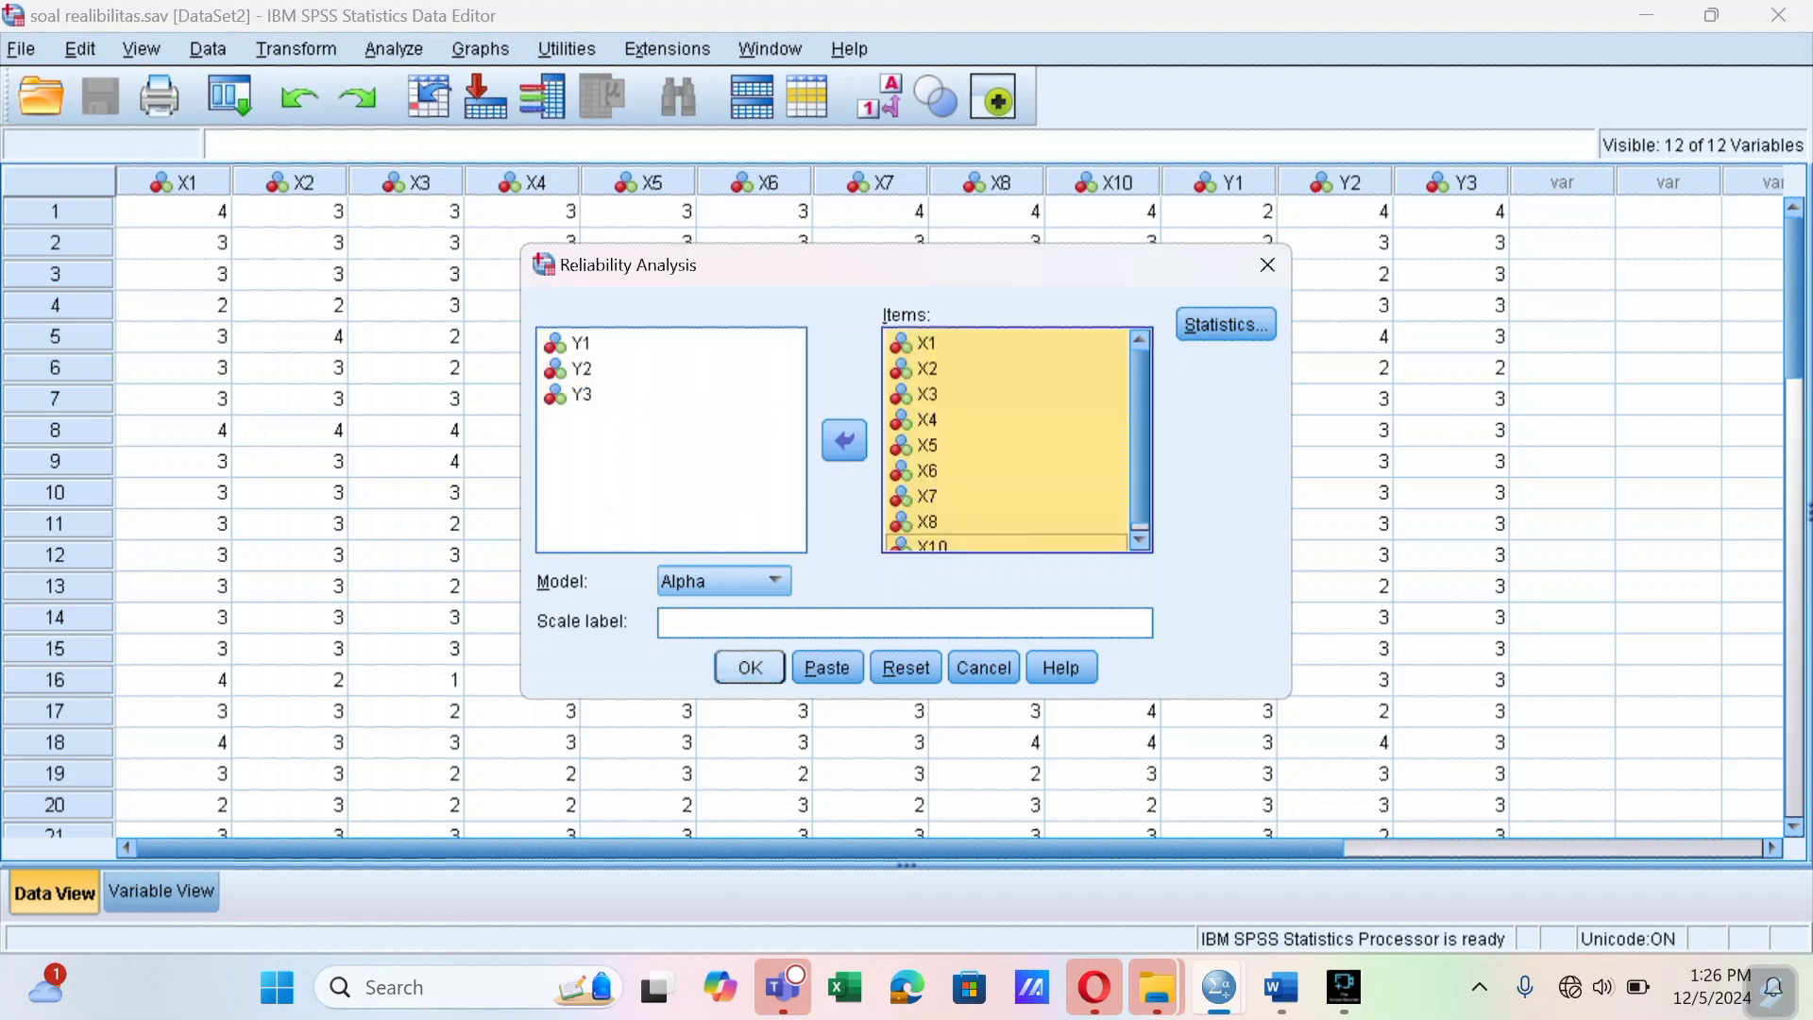
key(Return)
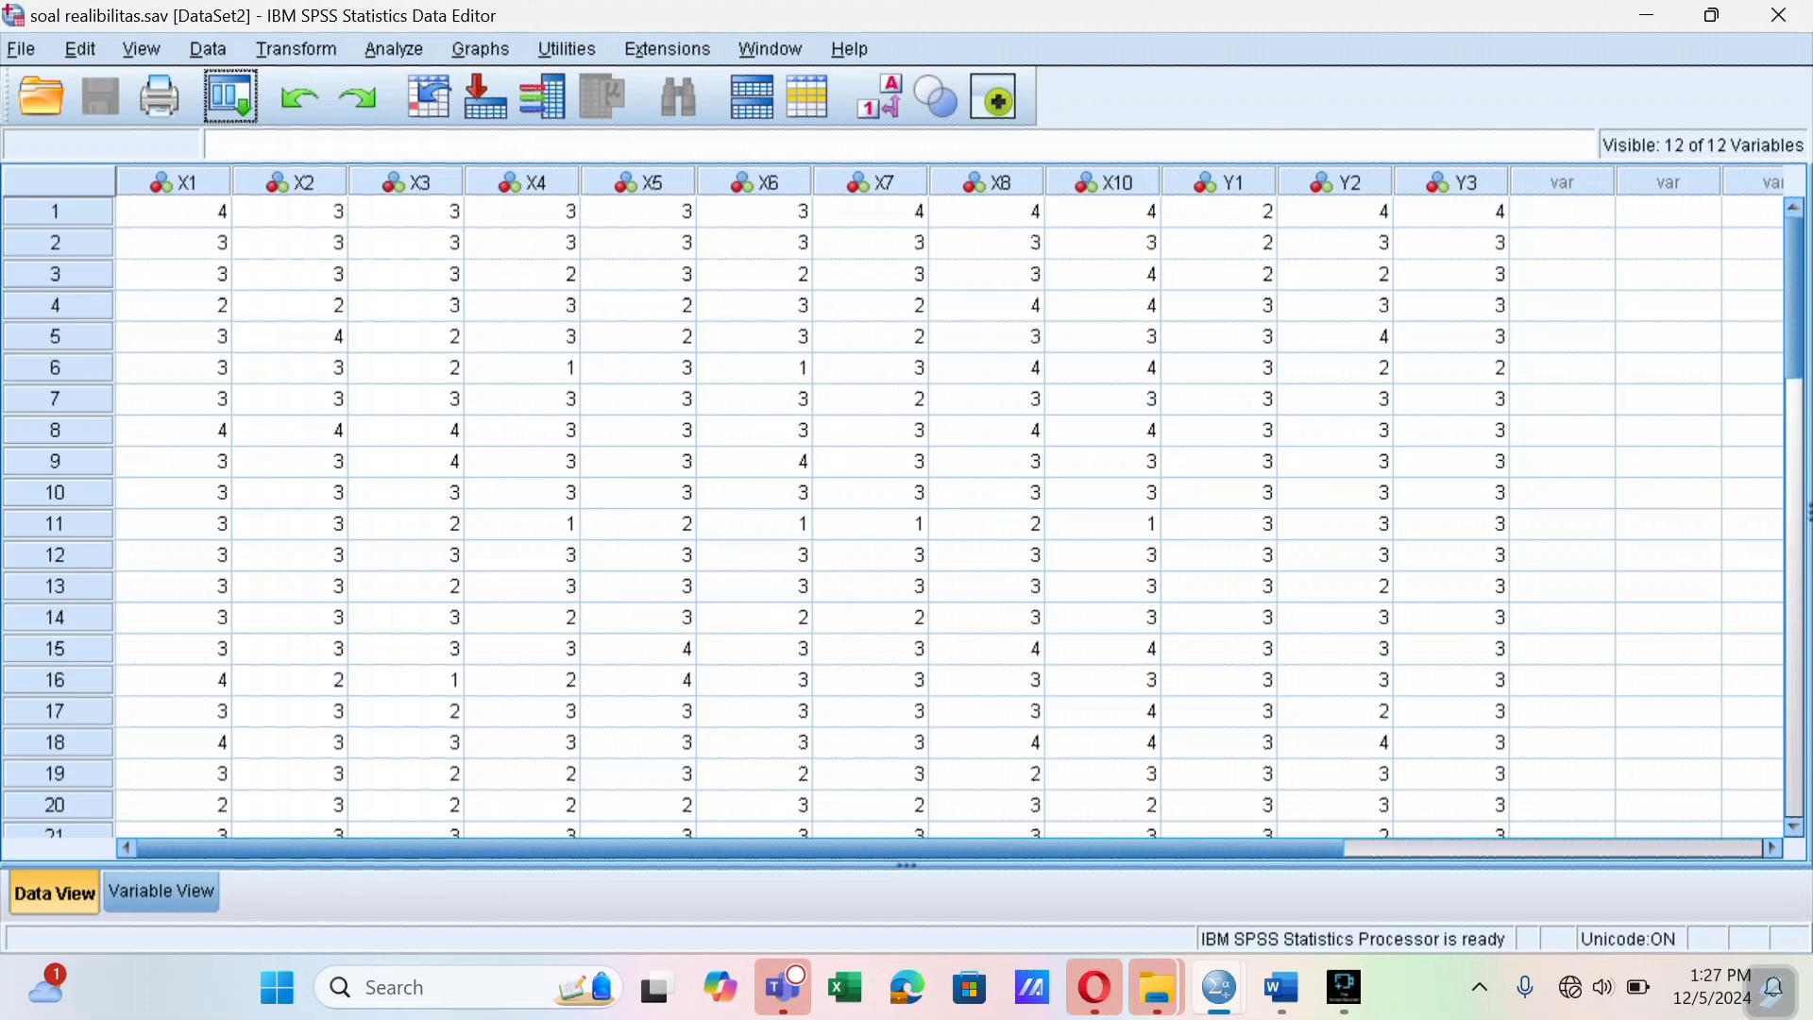
Review the reliability output for the X items and compare it with the Variabel X reliability explanation in the Word report
mouse_move(1218, 986)
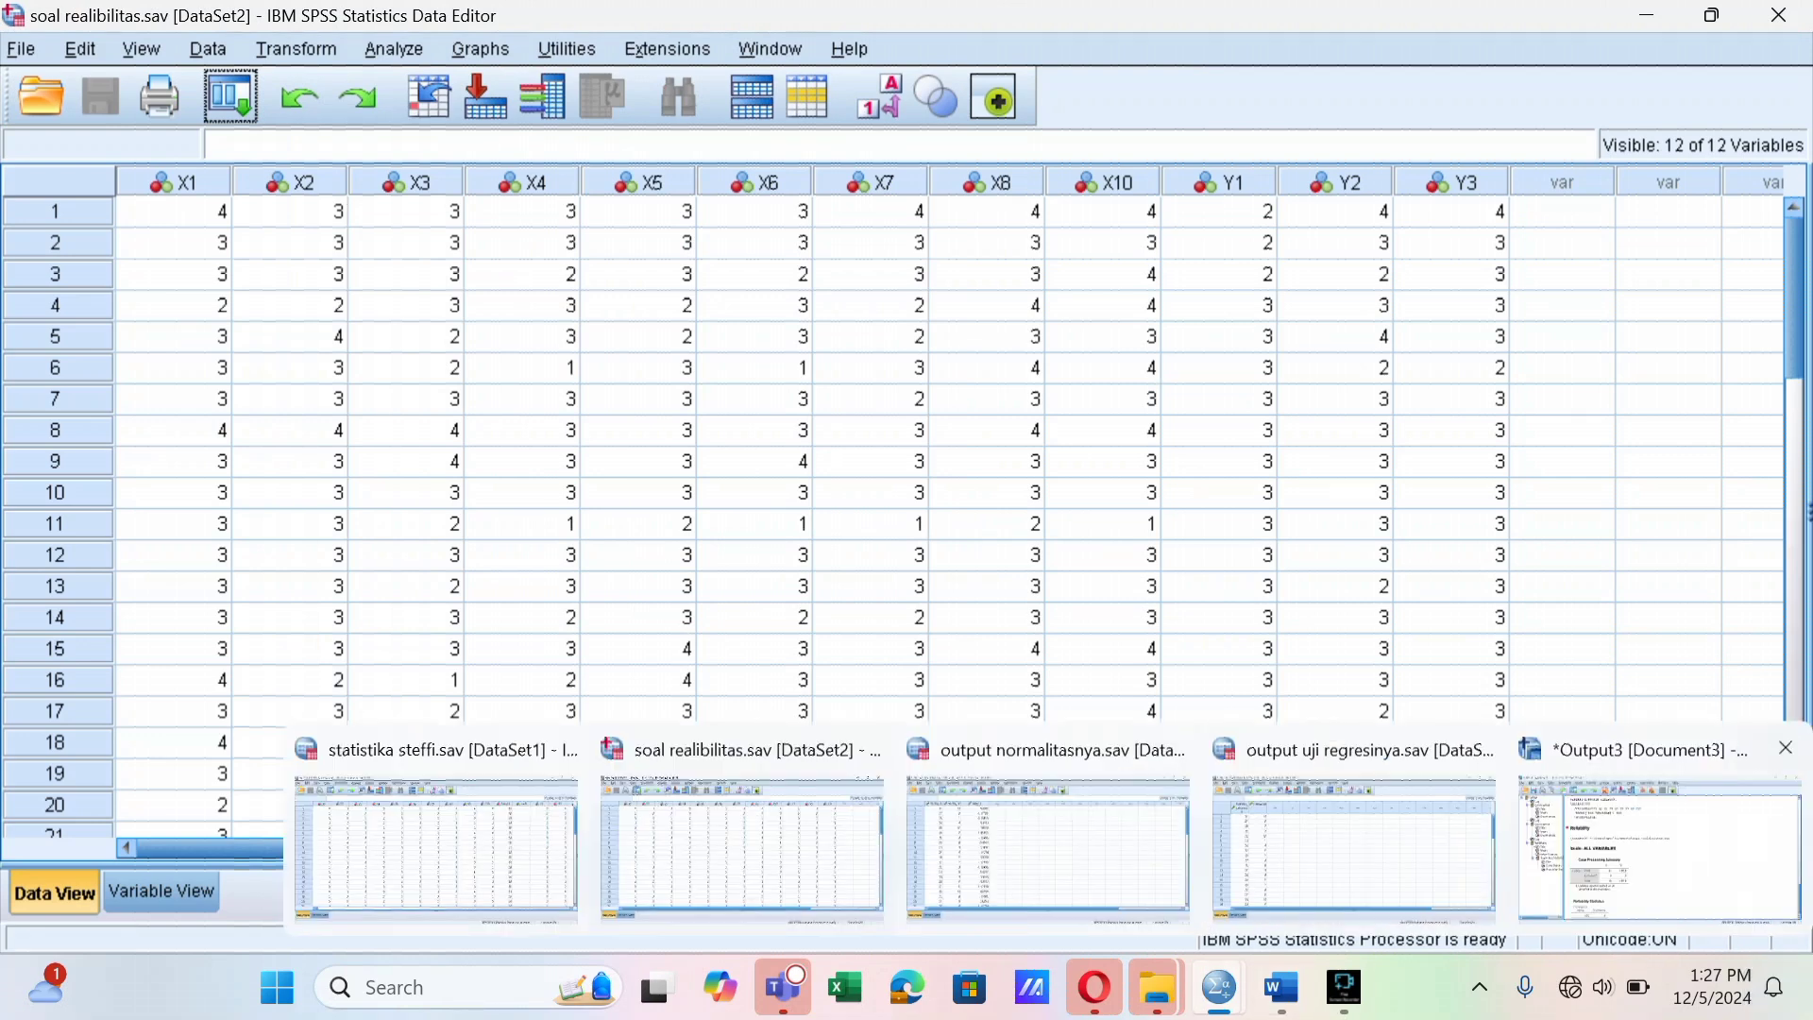
click(1659, 850)
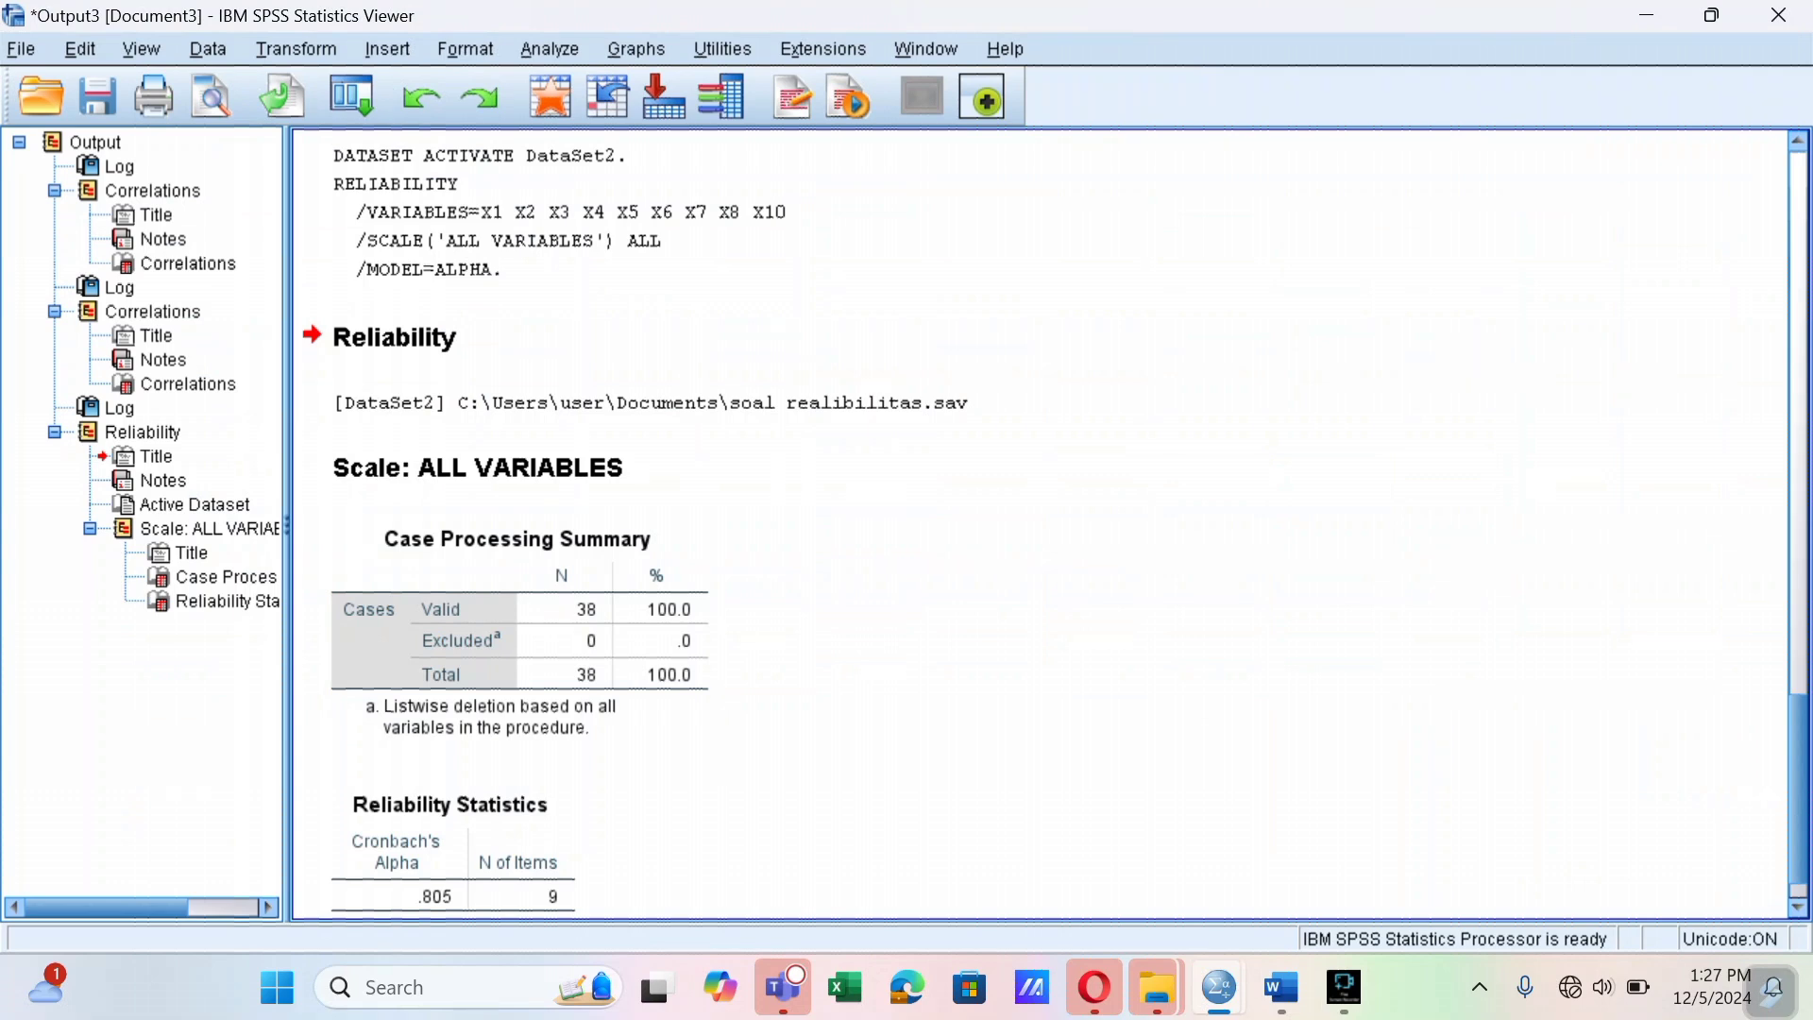
click(1280, 826)
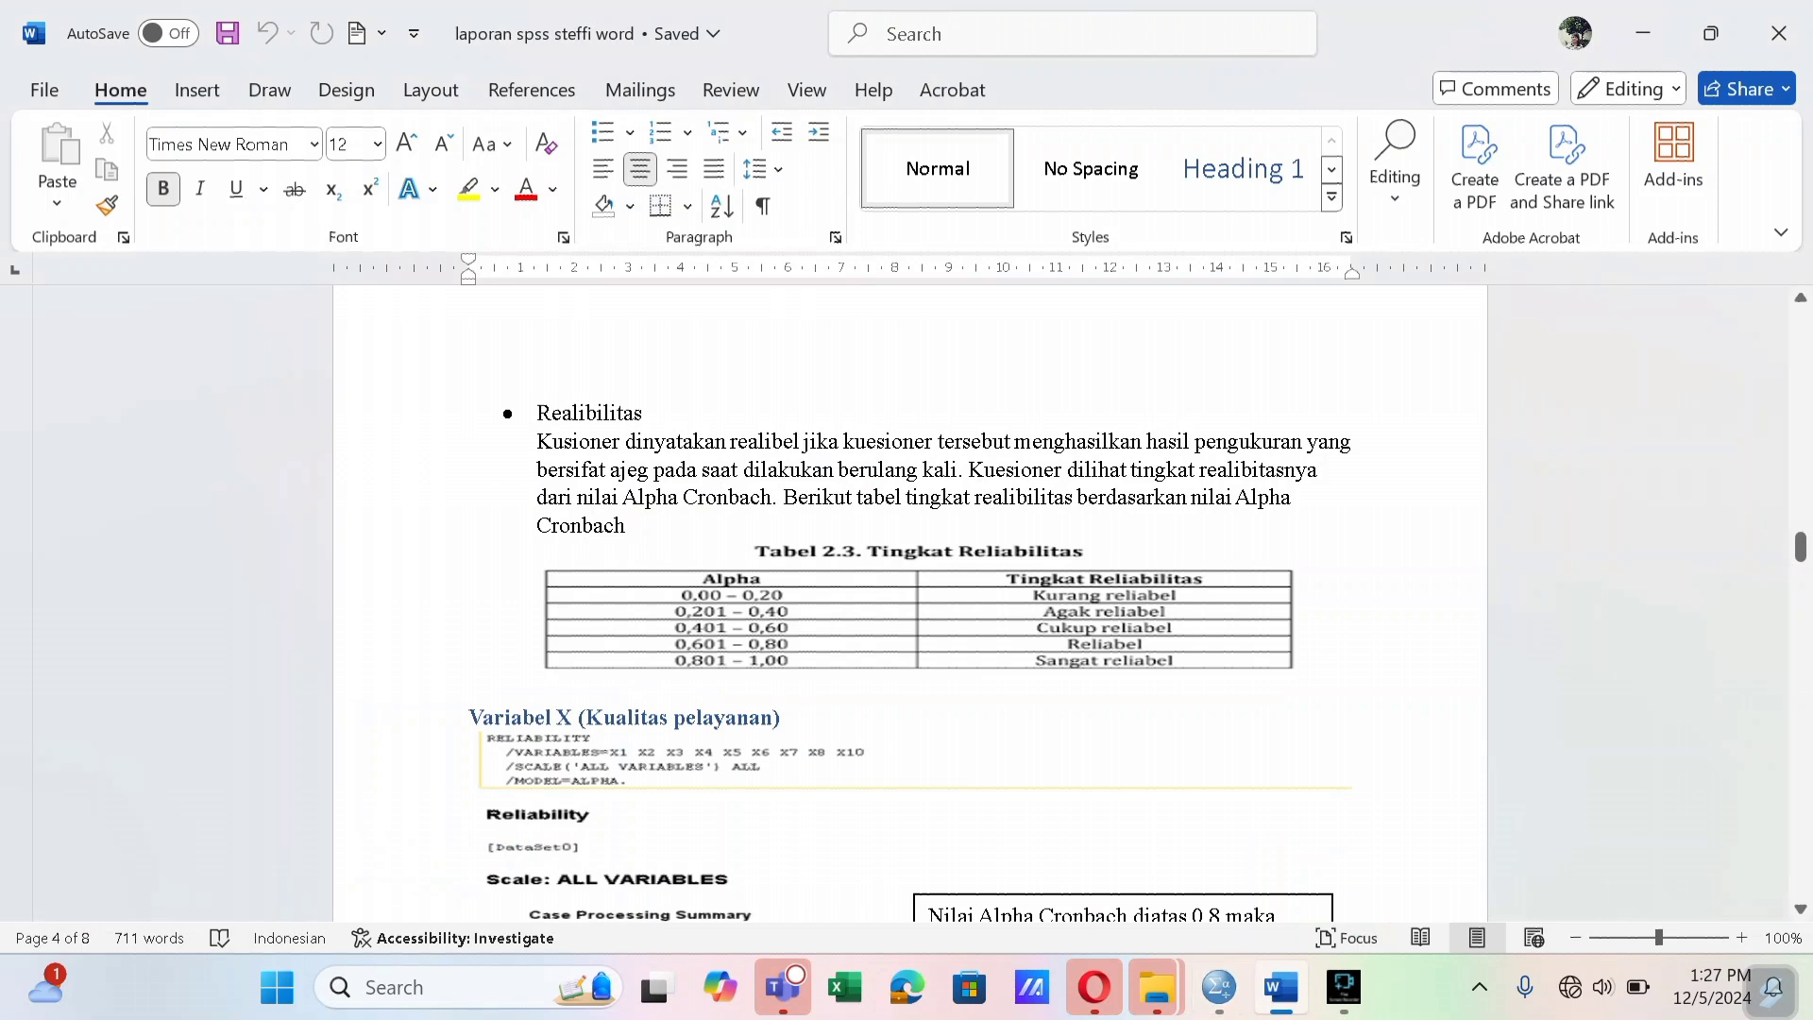
drag(1800, 547, 1800, 559)
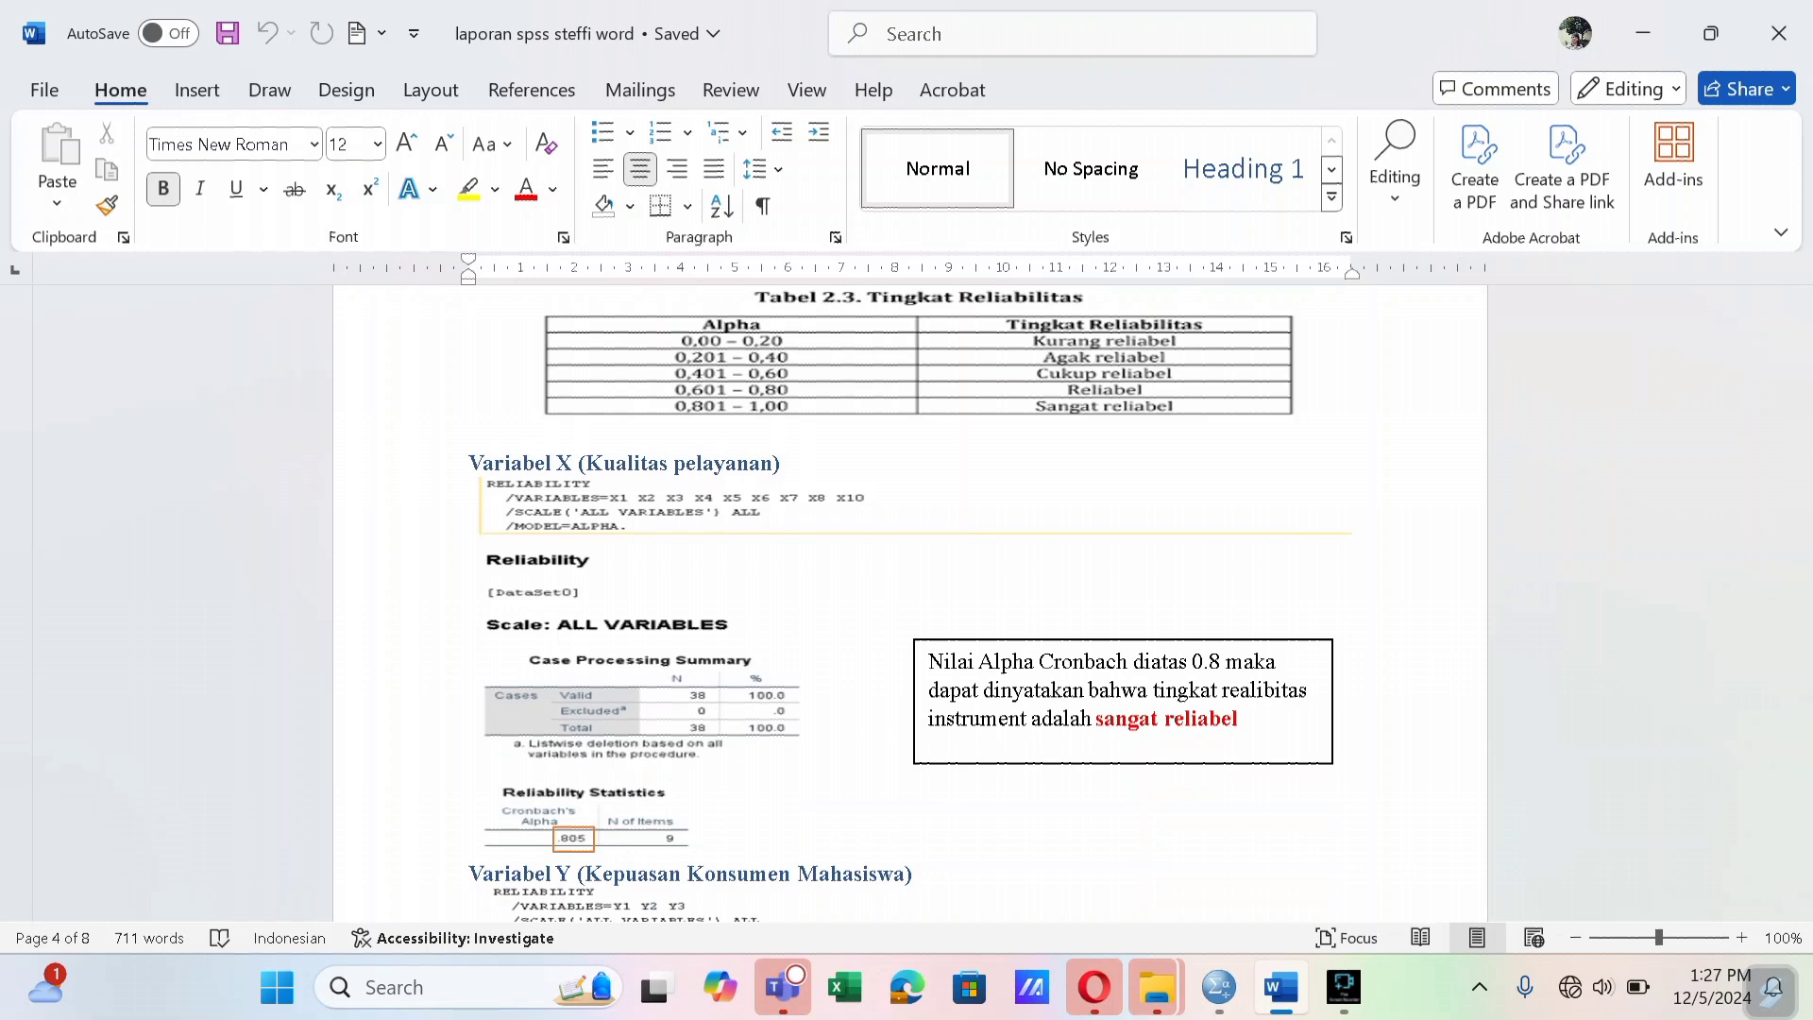
Return to the soal realibilitas dataset in SPSS and remove all X variables from the Reliability Analysis items
mouse_move(1218, 986)
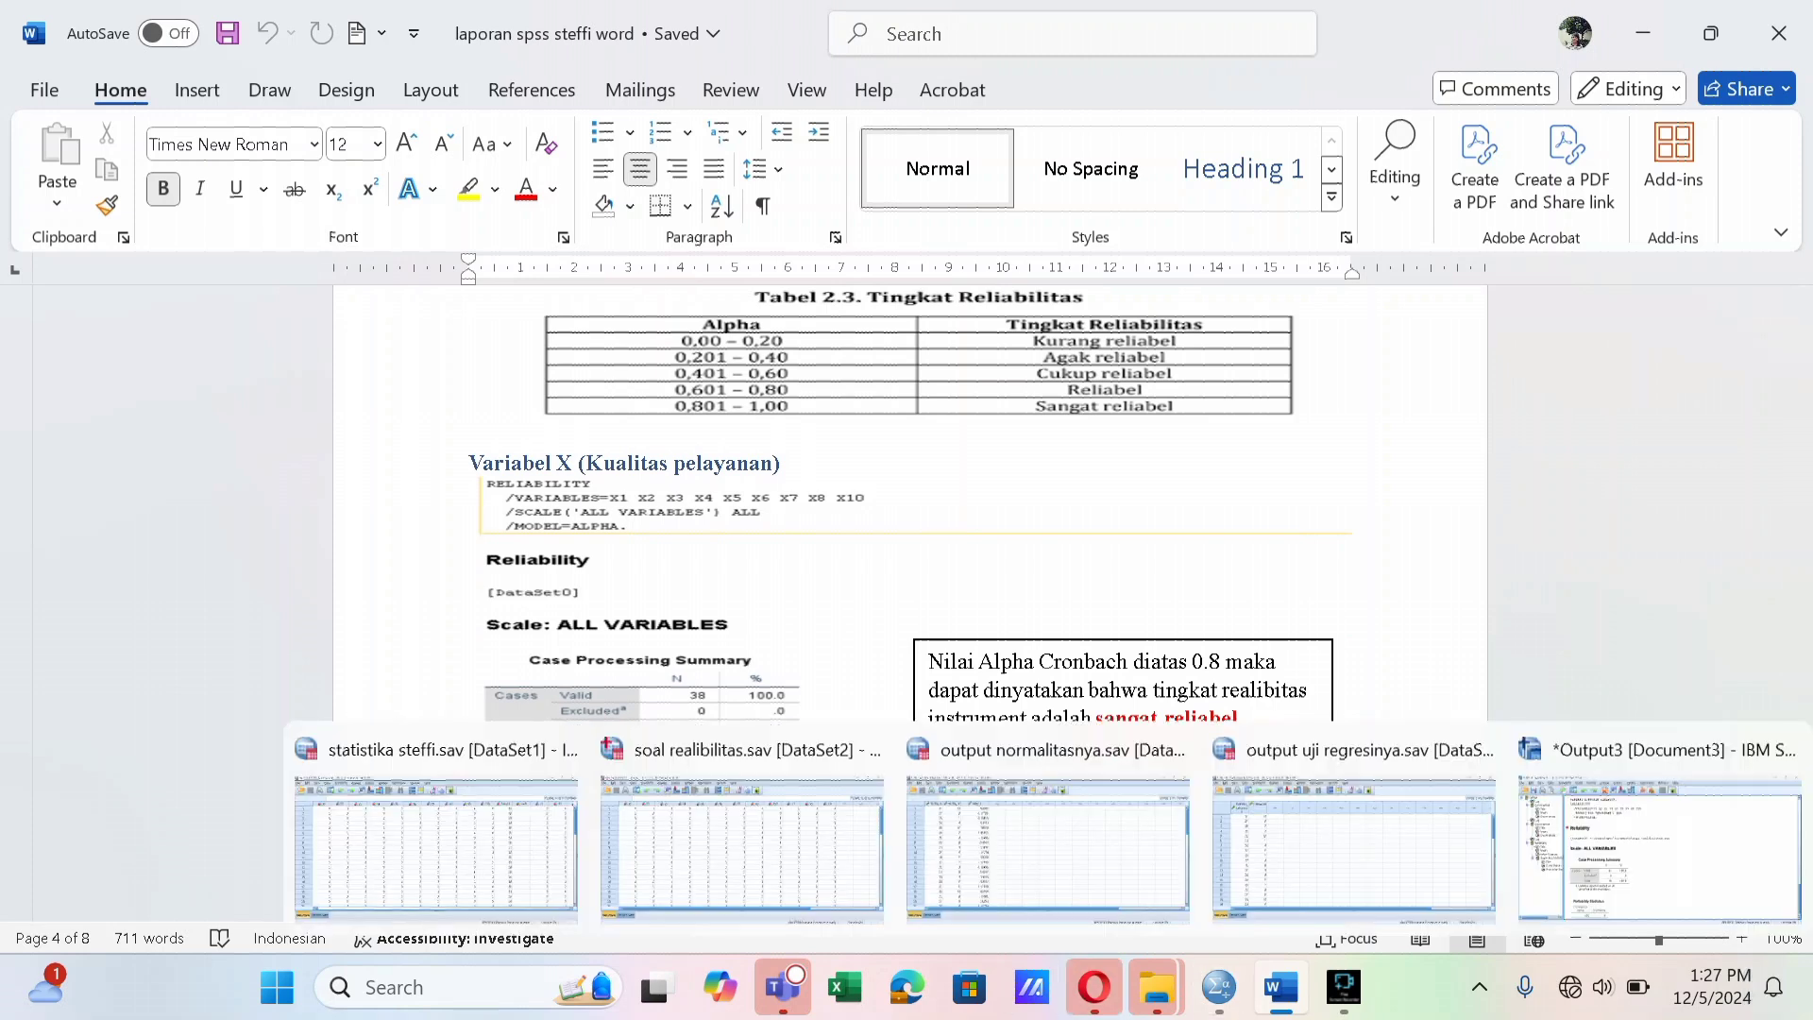
click(741, 831)
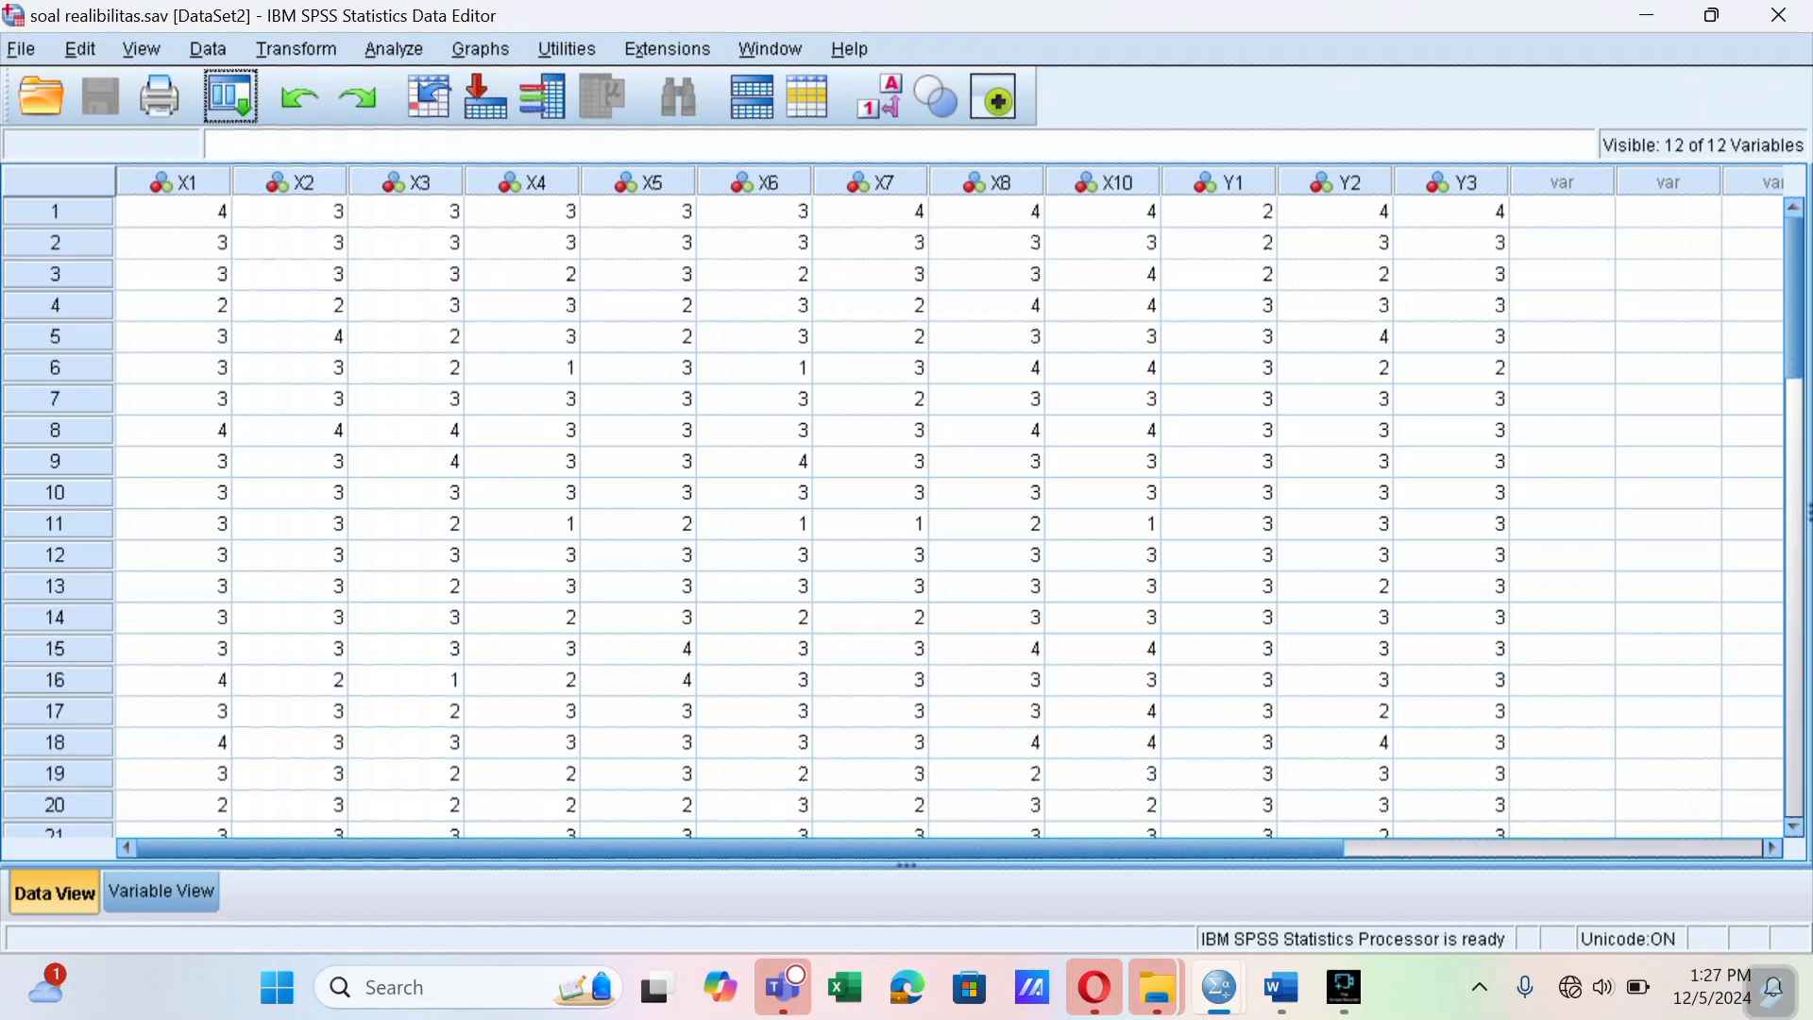
click(394, 48)
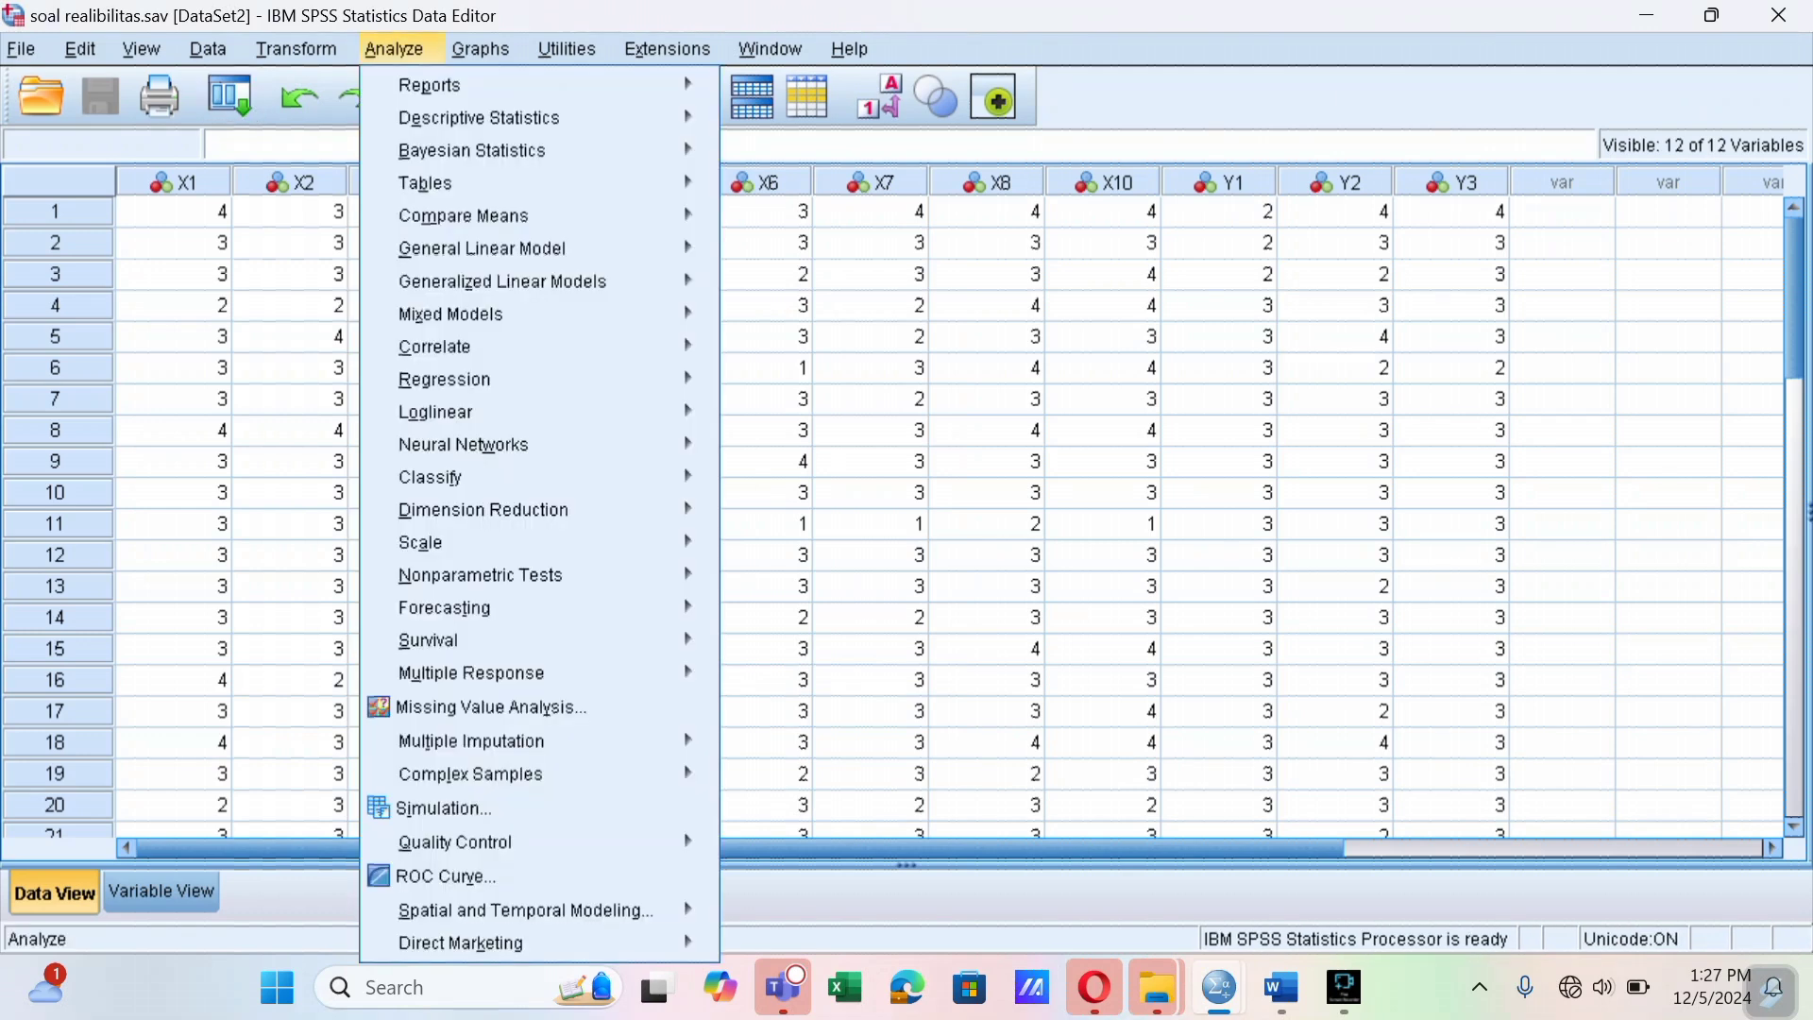
mouse_move(425, 542)
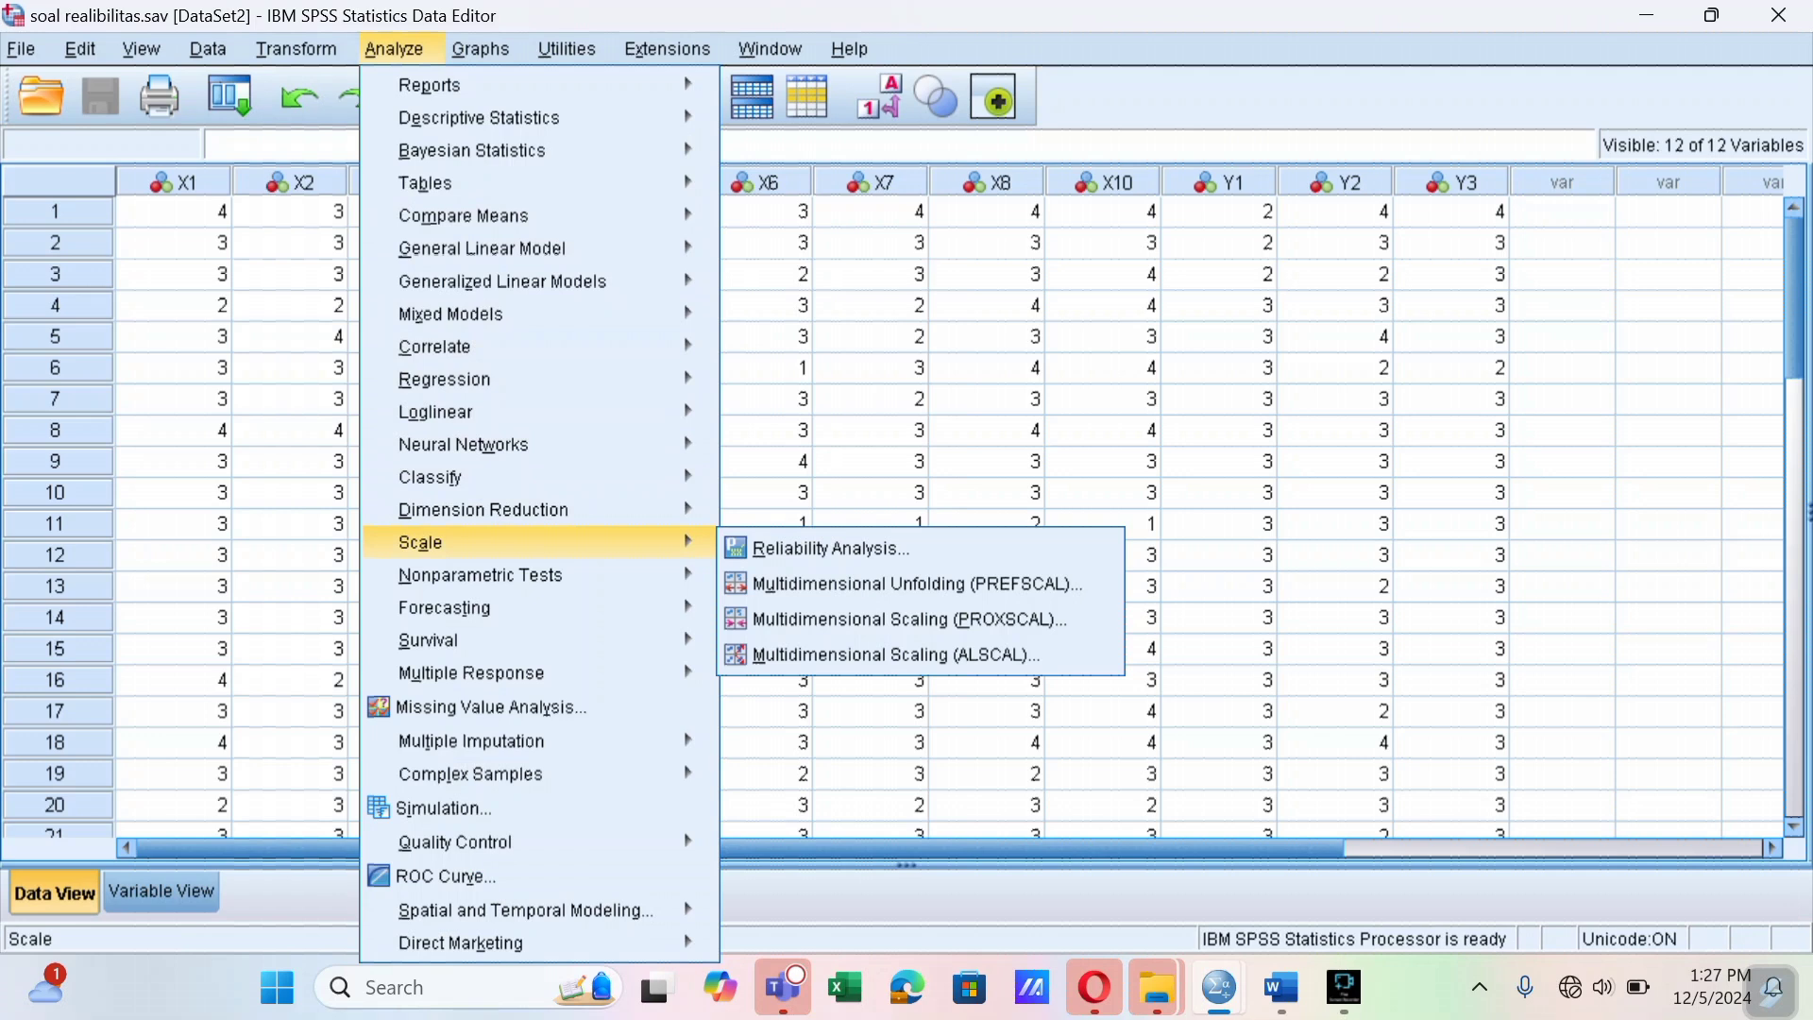
key(Return)
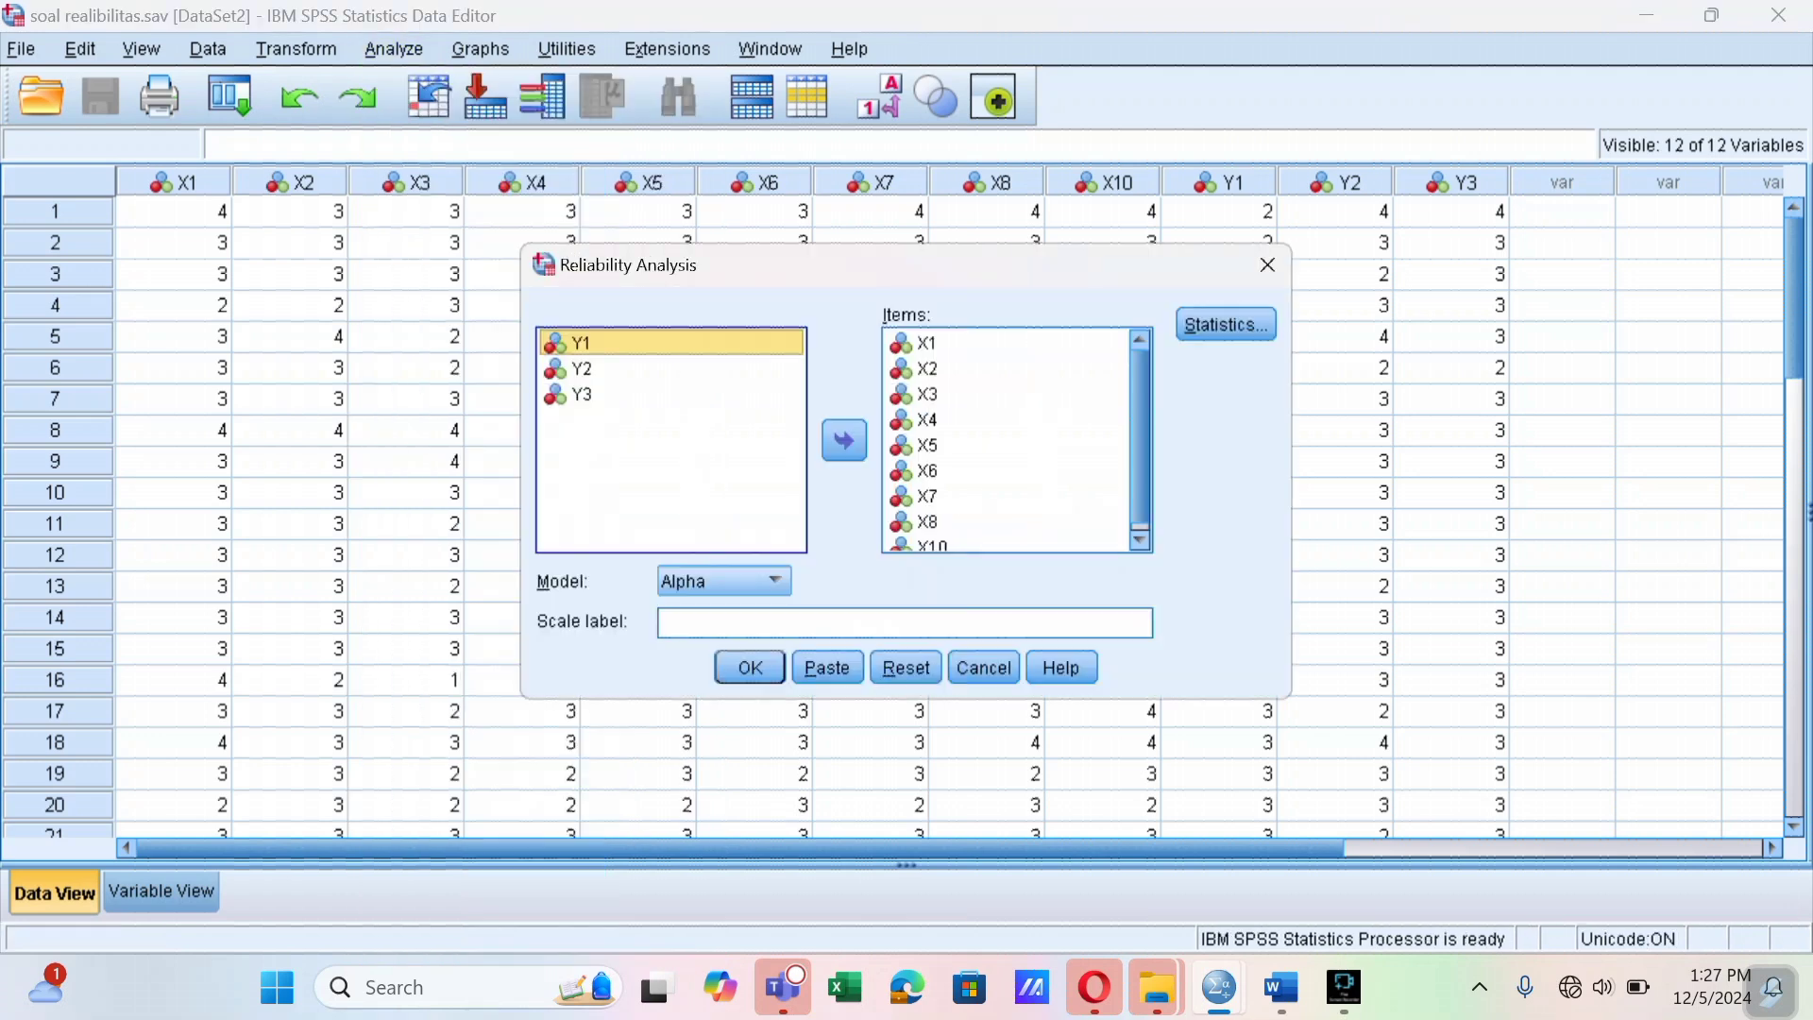
click(925, 342)
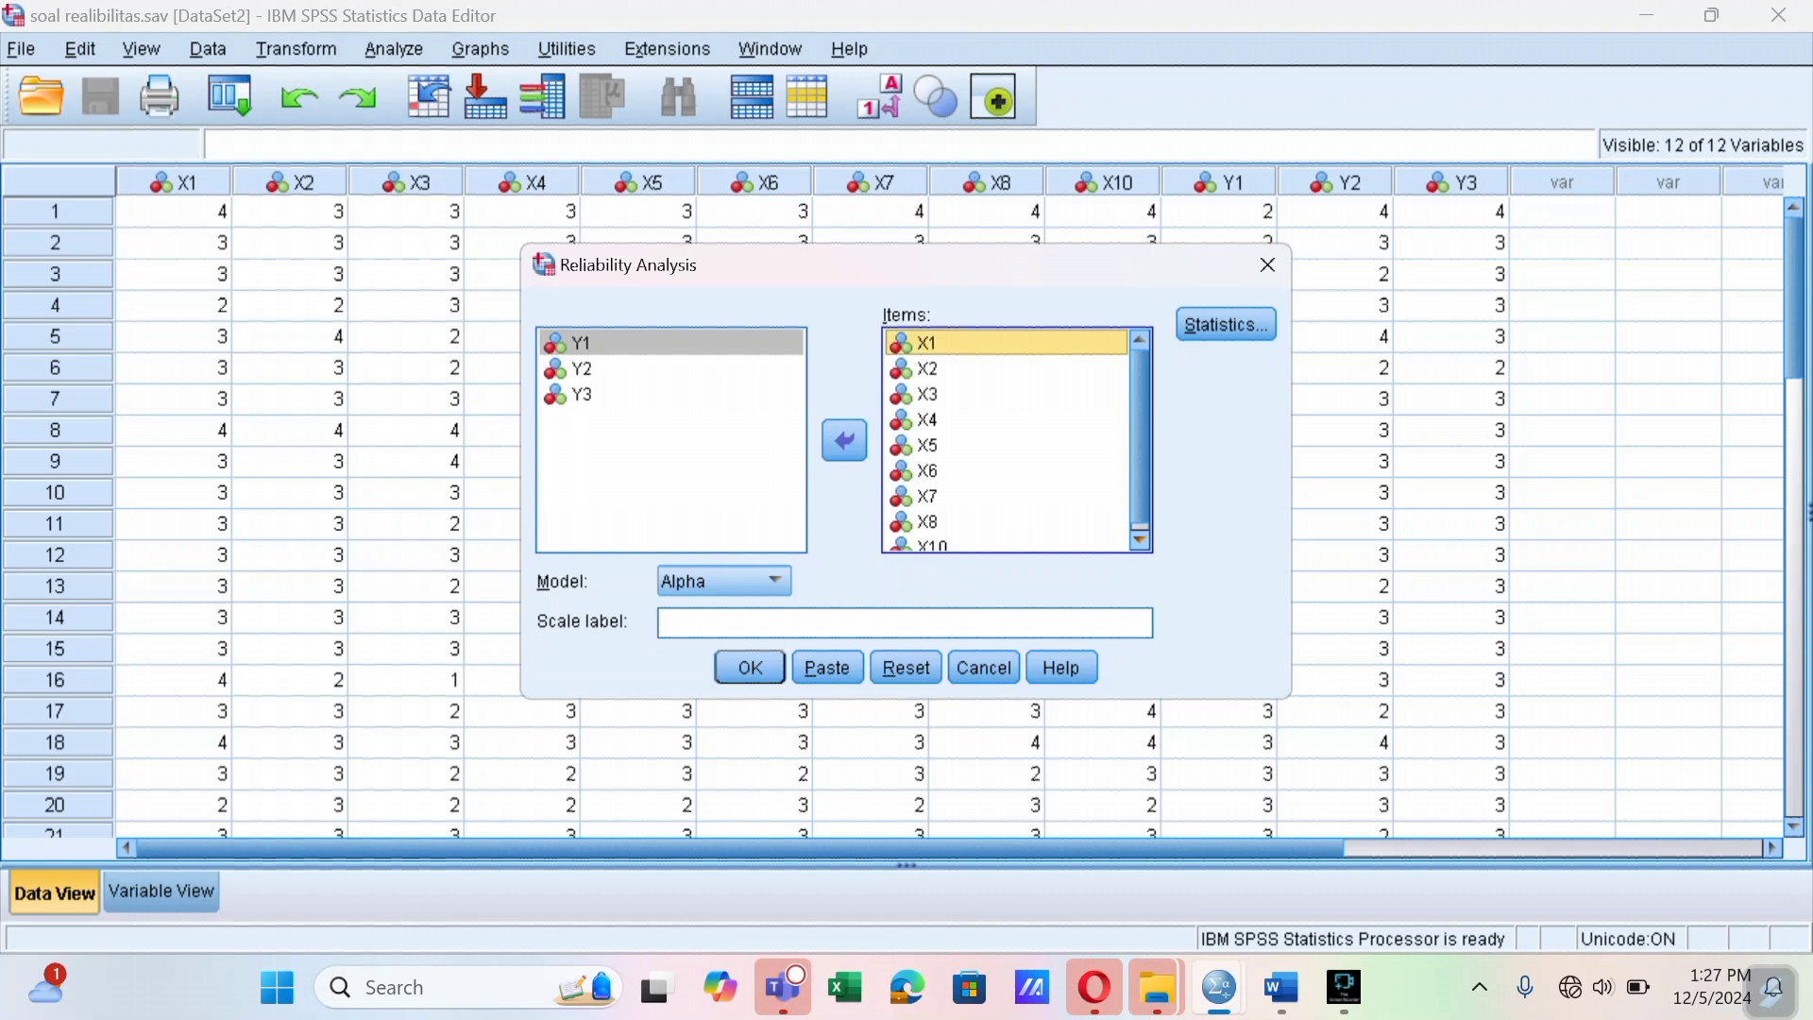
key(shift+End)
click(844, 440)
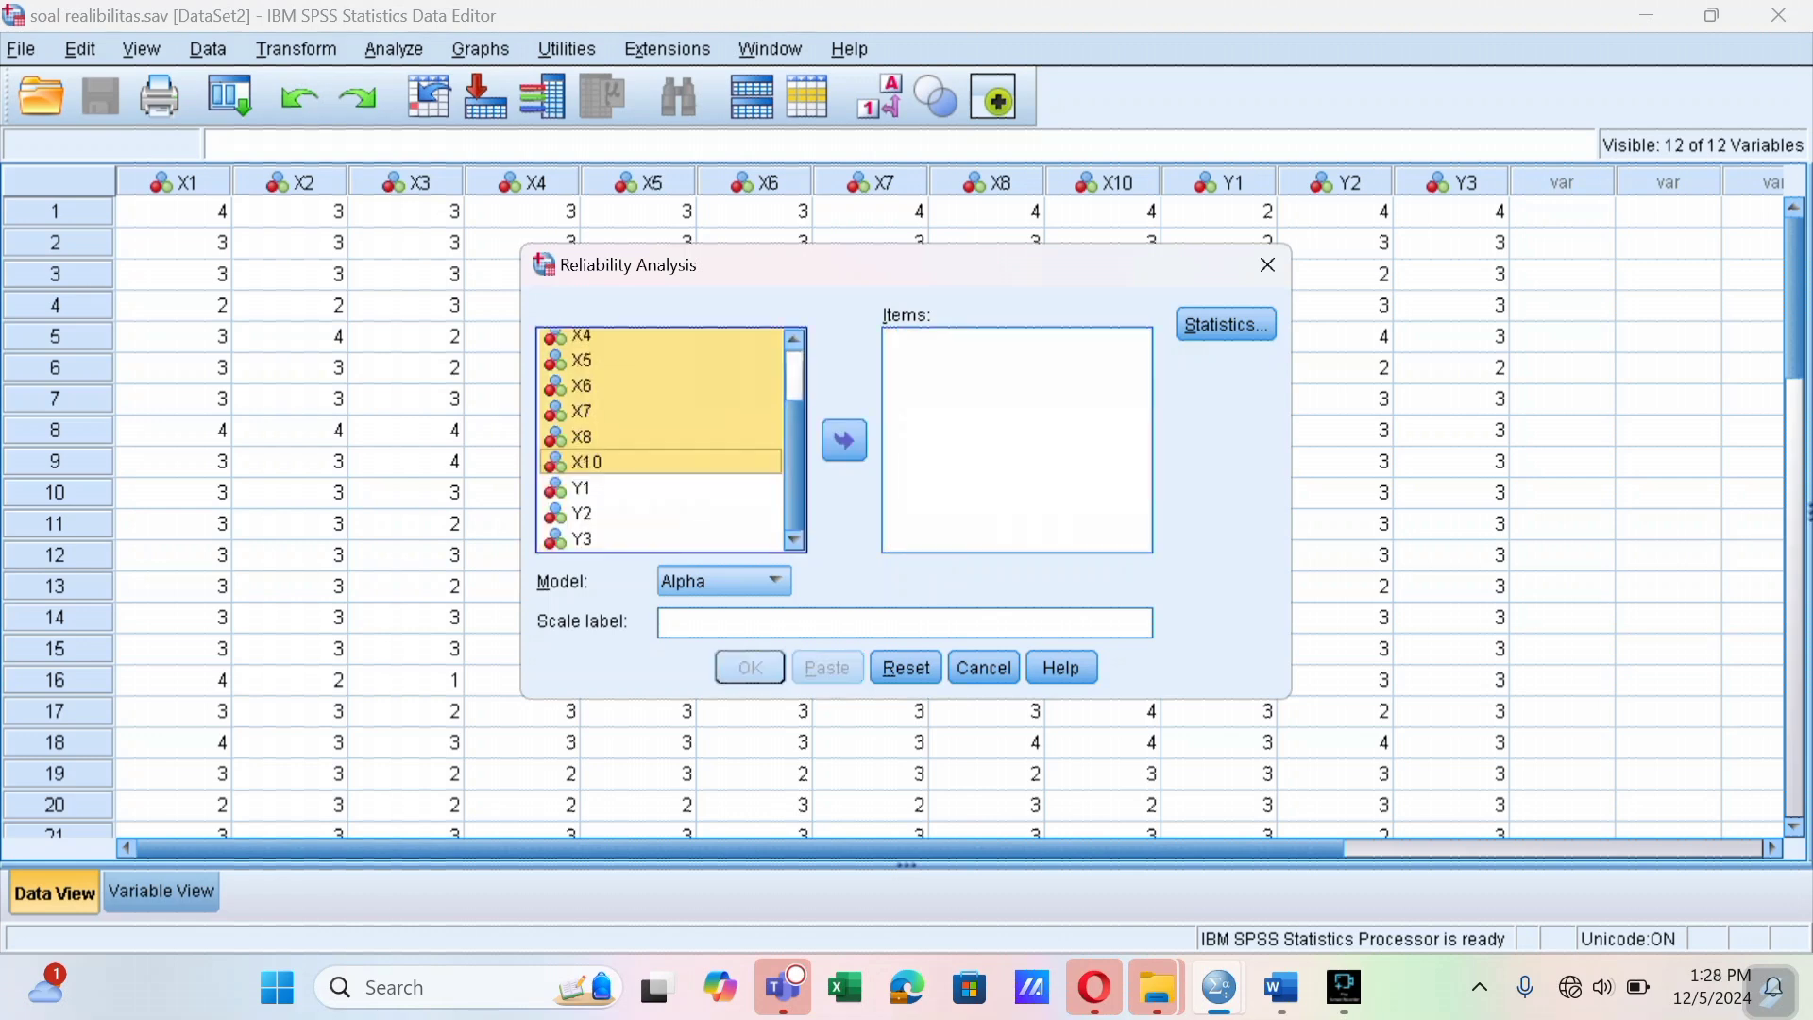
Add Y1, Y2 and Y3 as items and run the reliability analysis with the Alpha model
key(shift+Down)
key(shift+Down)
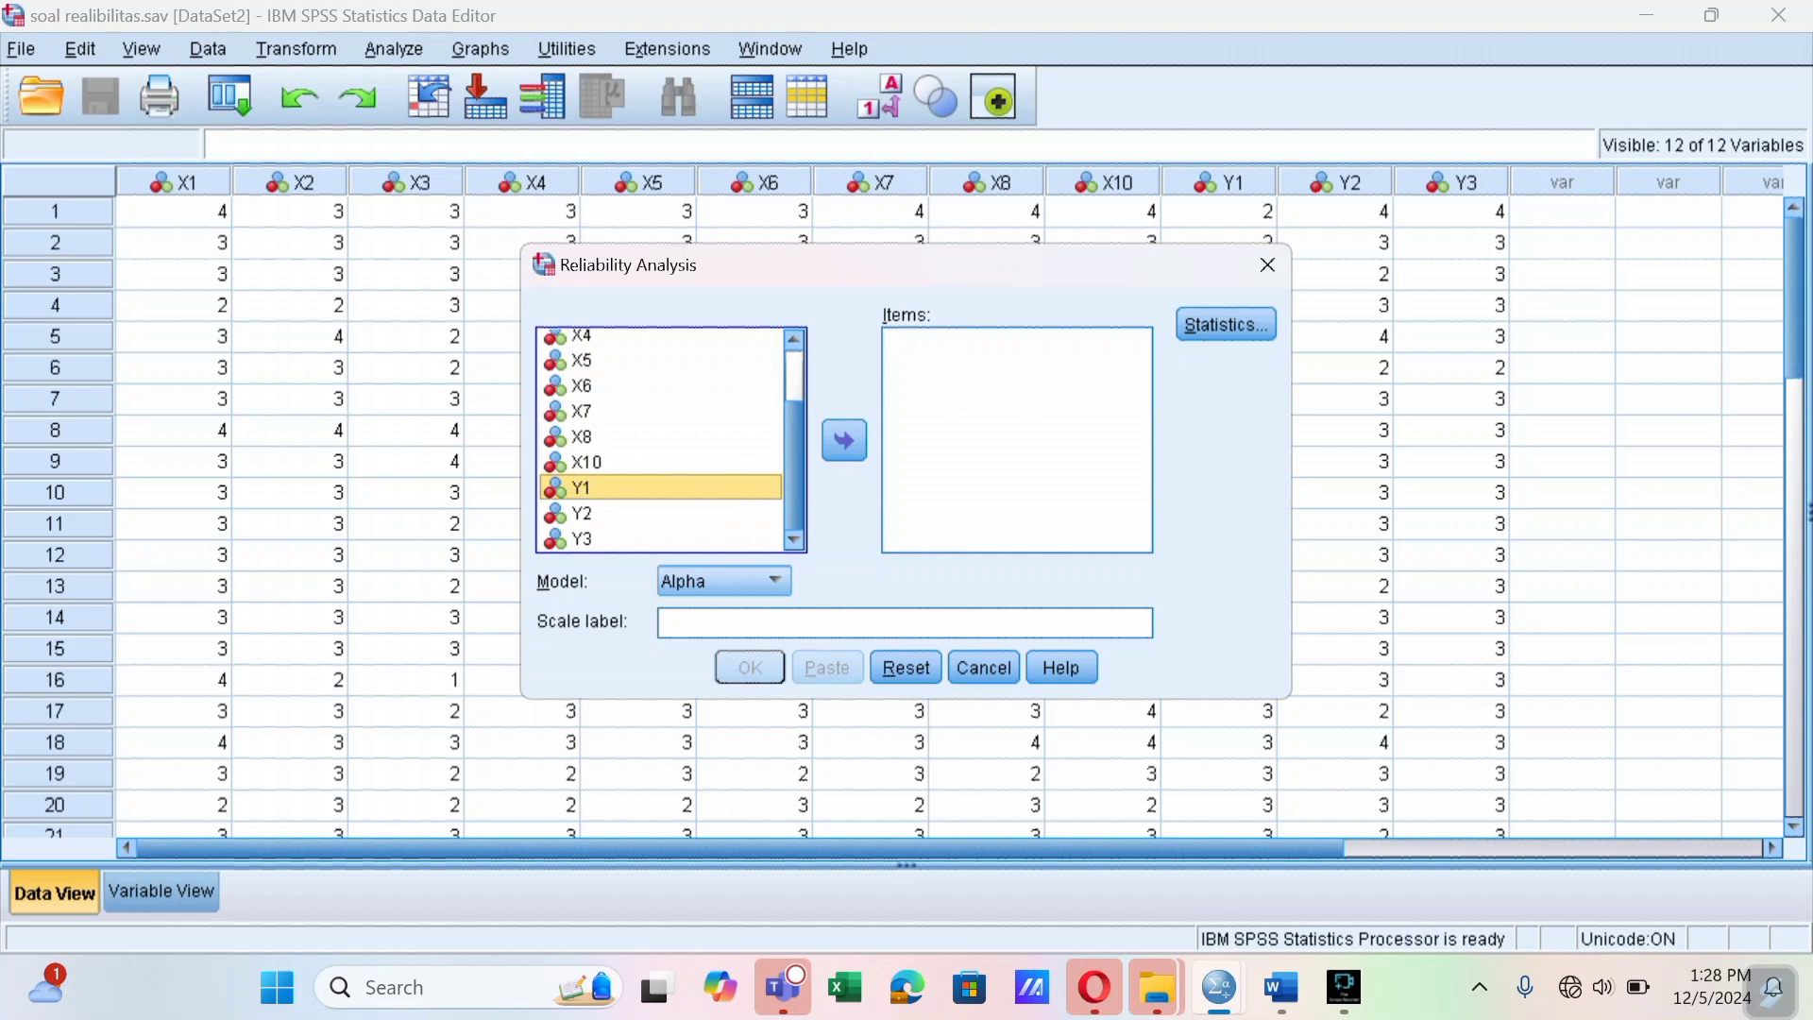
key(shift+Down)
key(shift+Down)
click(844, 440)
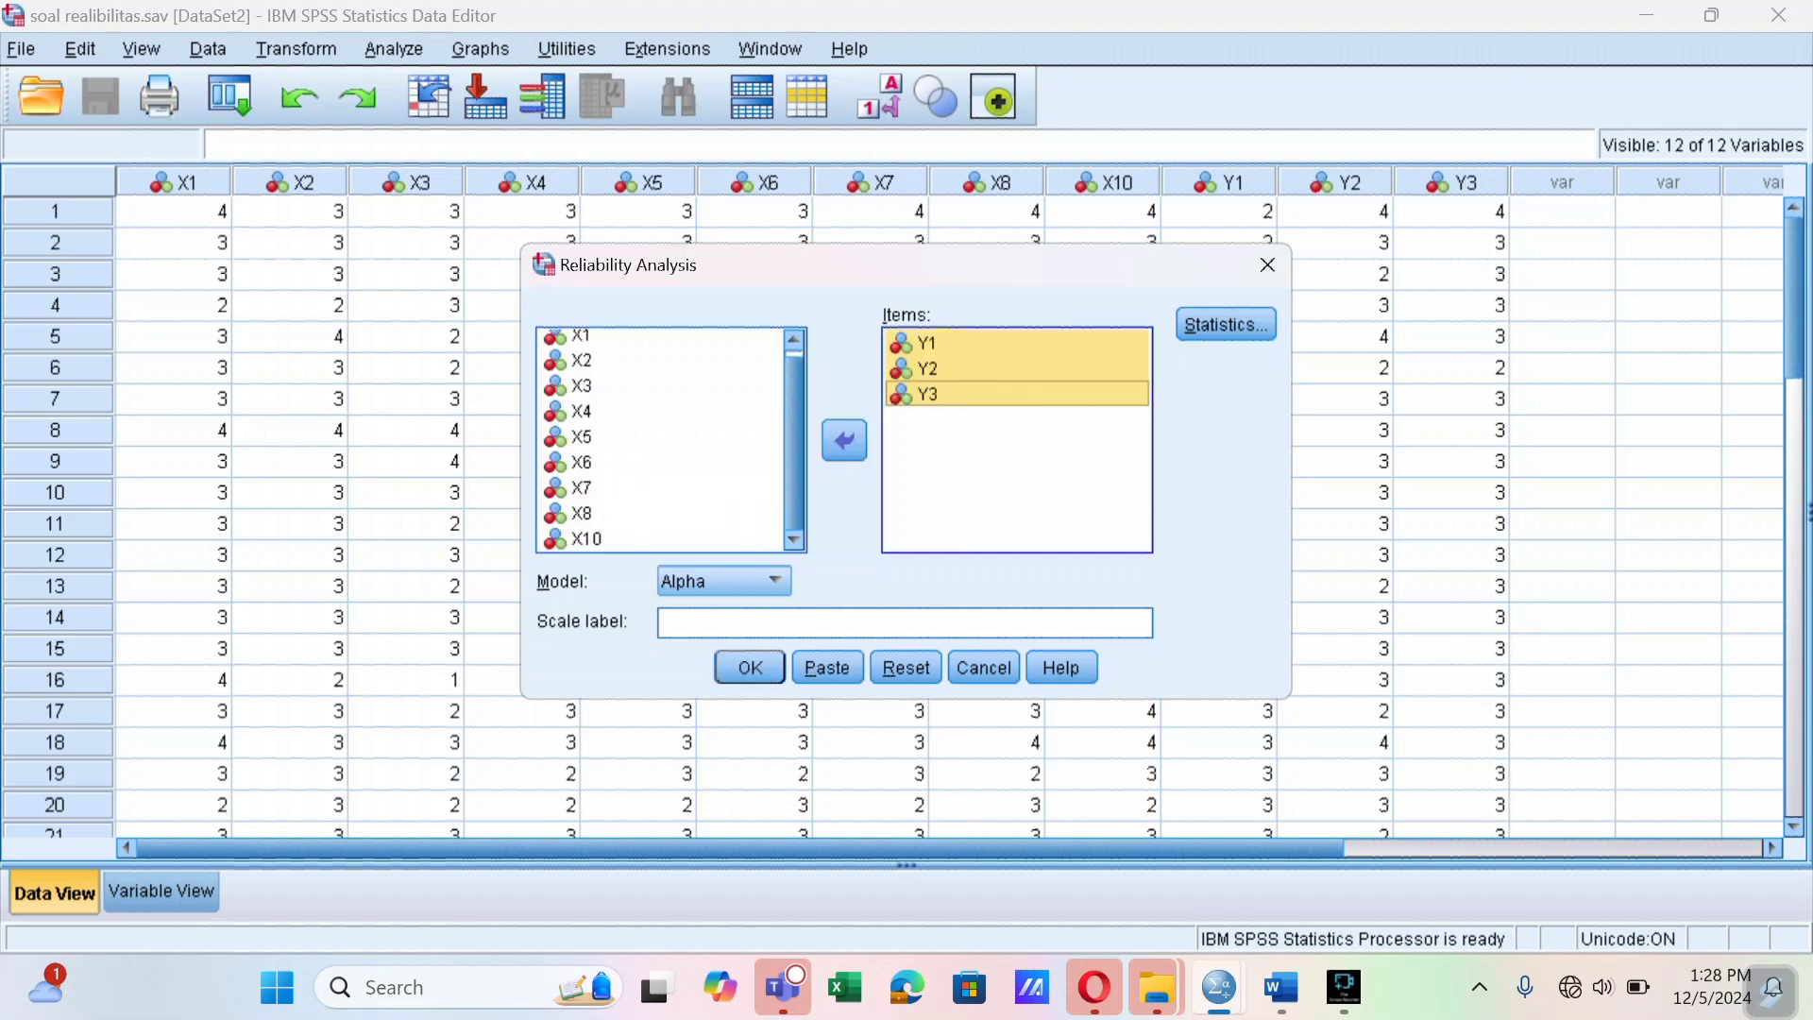
key(Return)
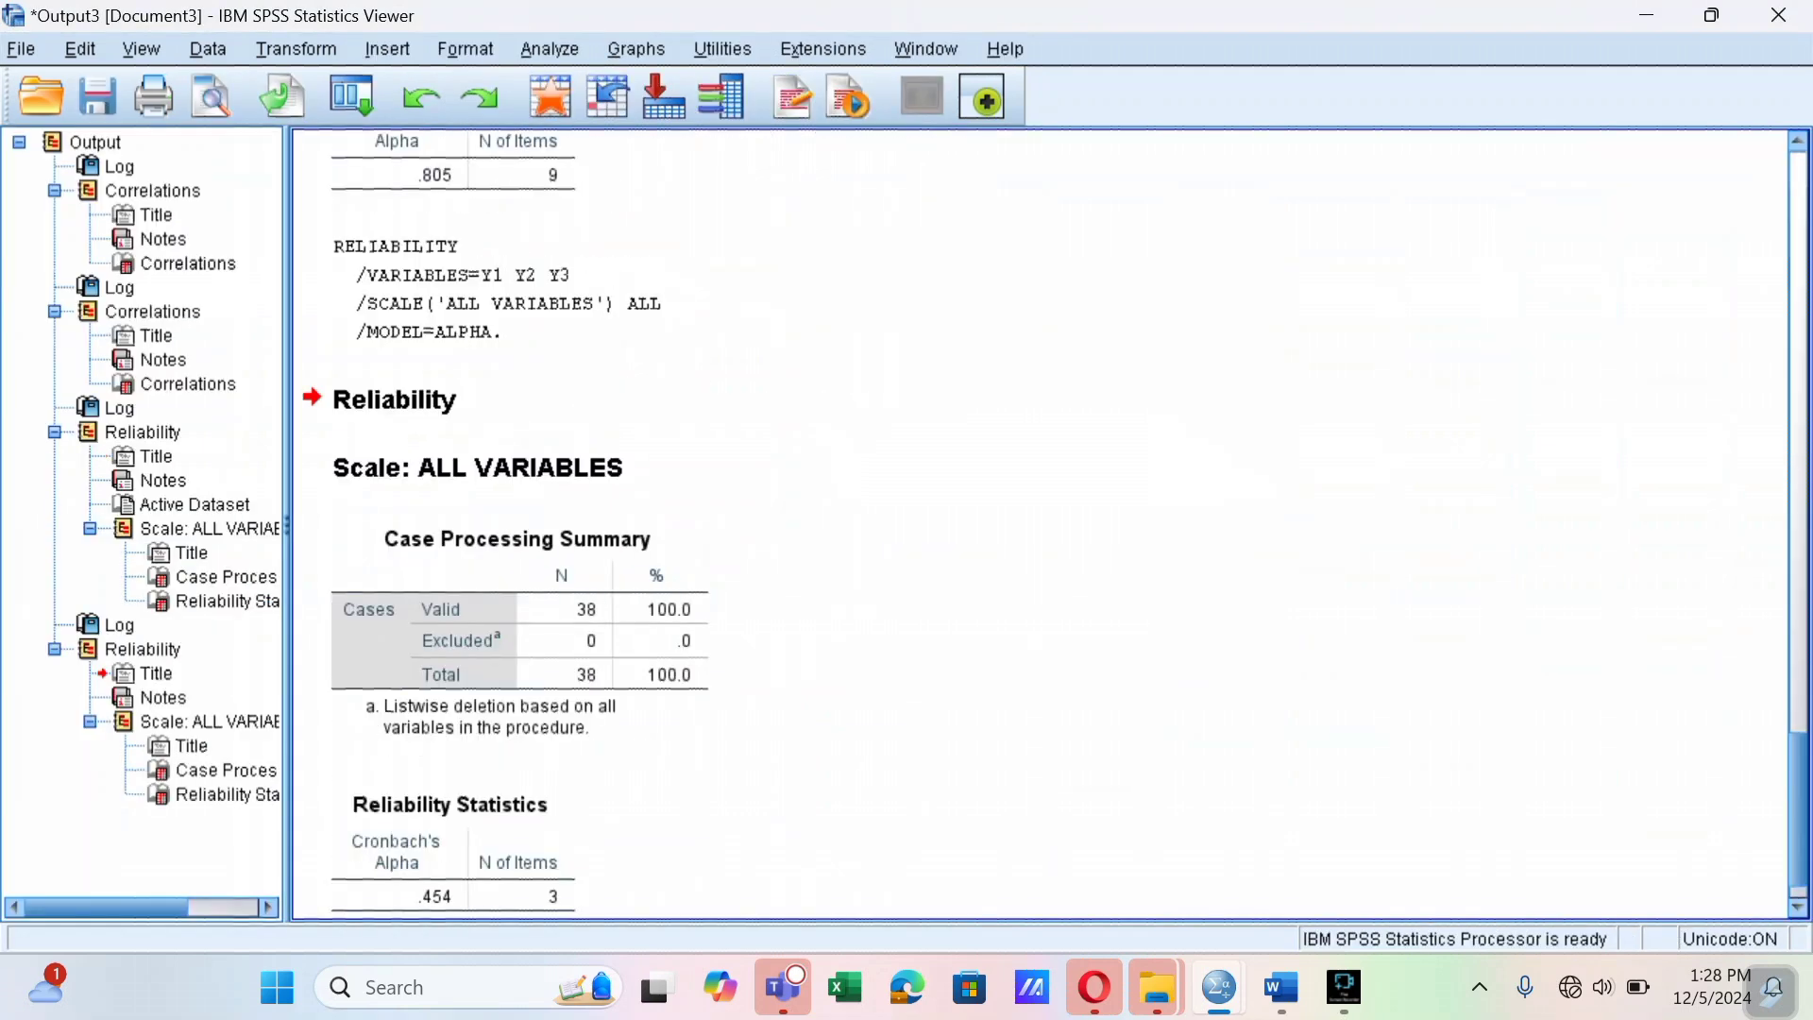
Review the reliability output, then switch to the Word report and read the Variabel Y reliability and Normalitas sections
scroll(1039, 524, up, 6)
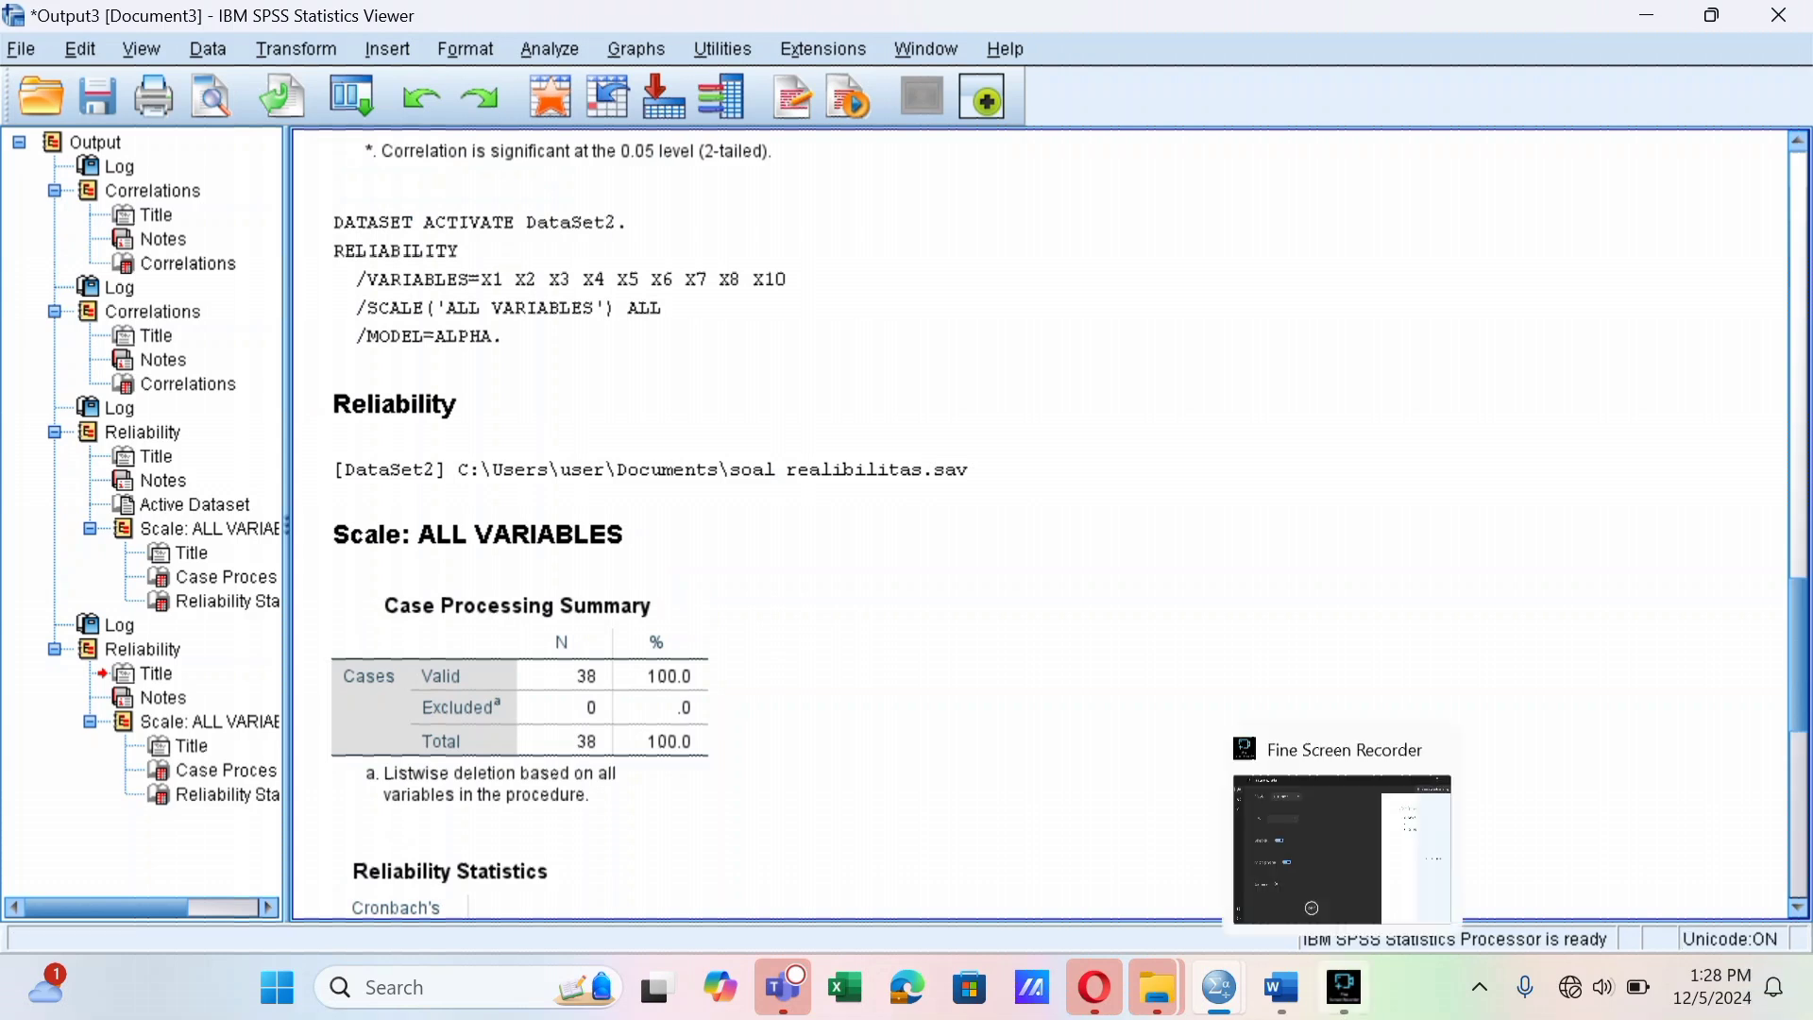
click(1281, 988)
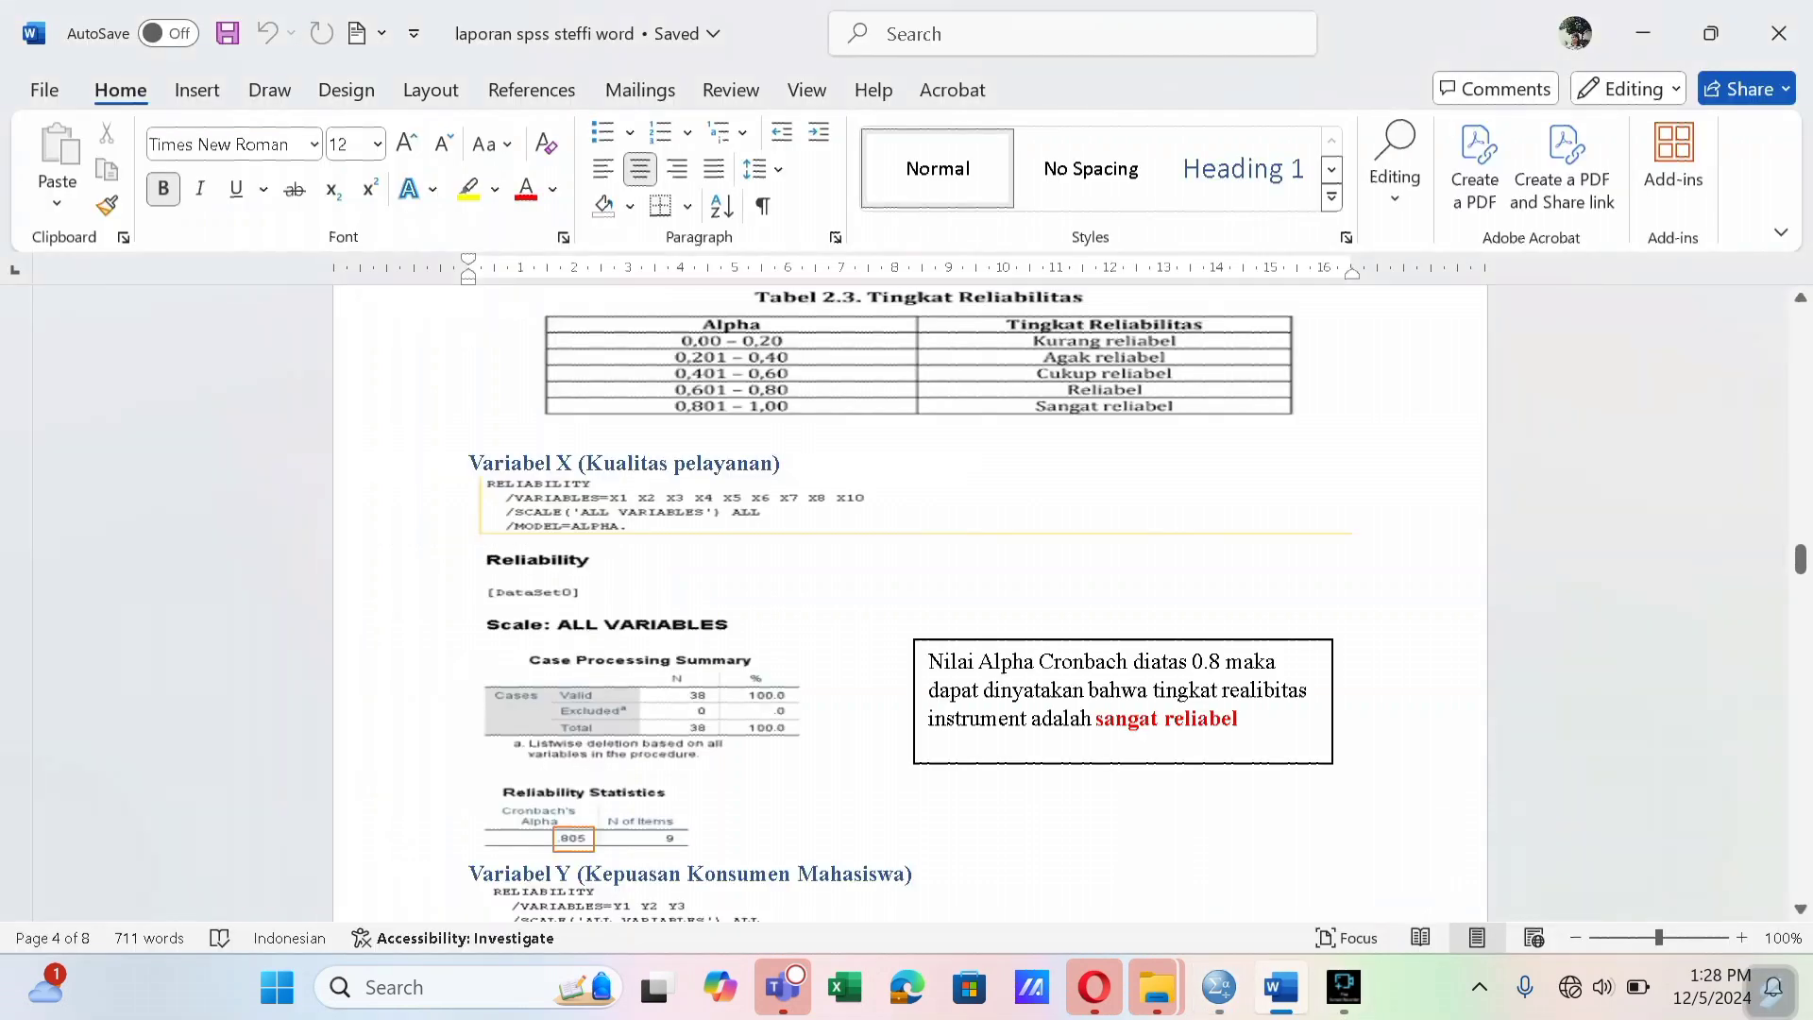
drag(1801, 559, 1800, 577)
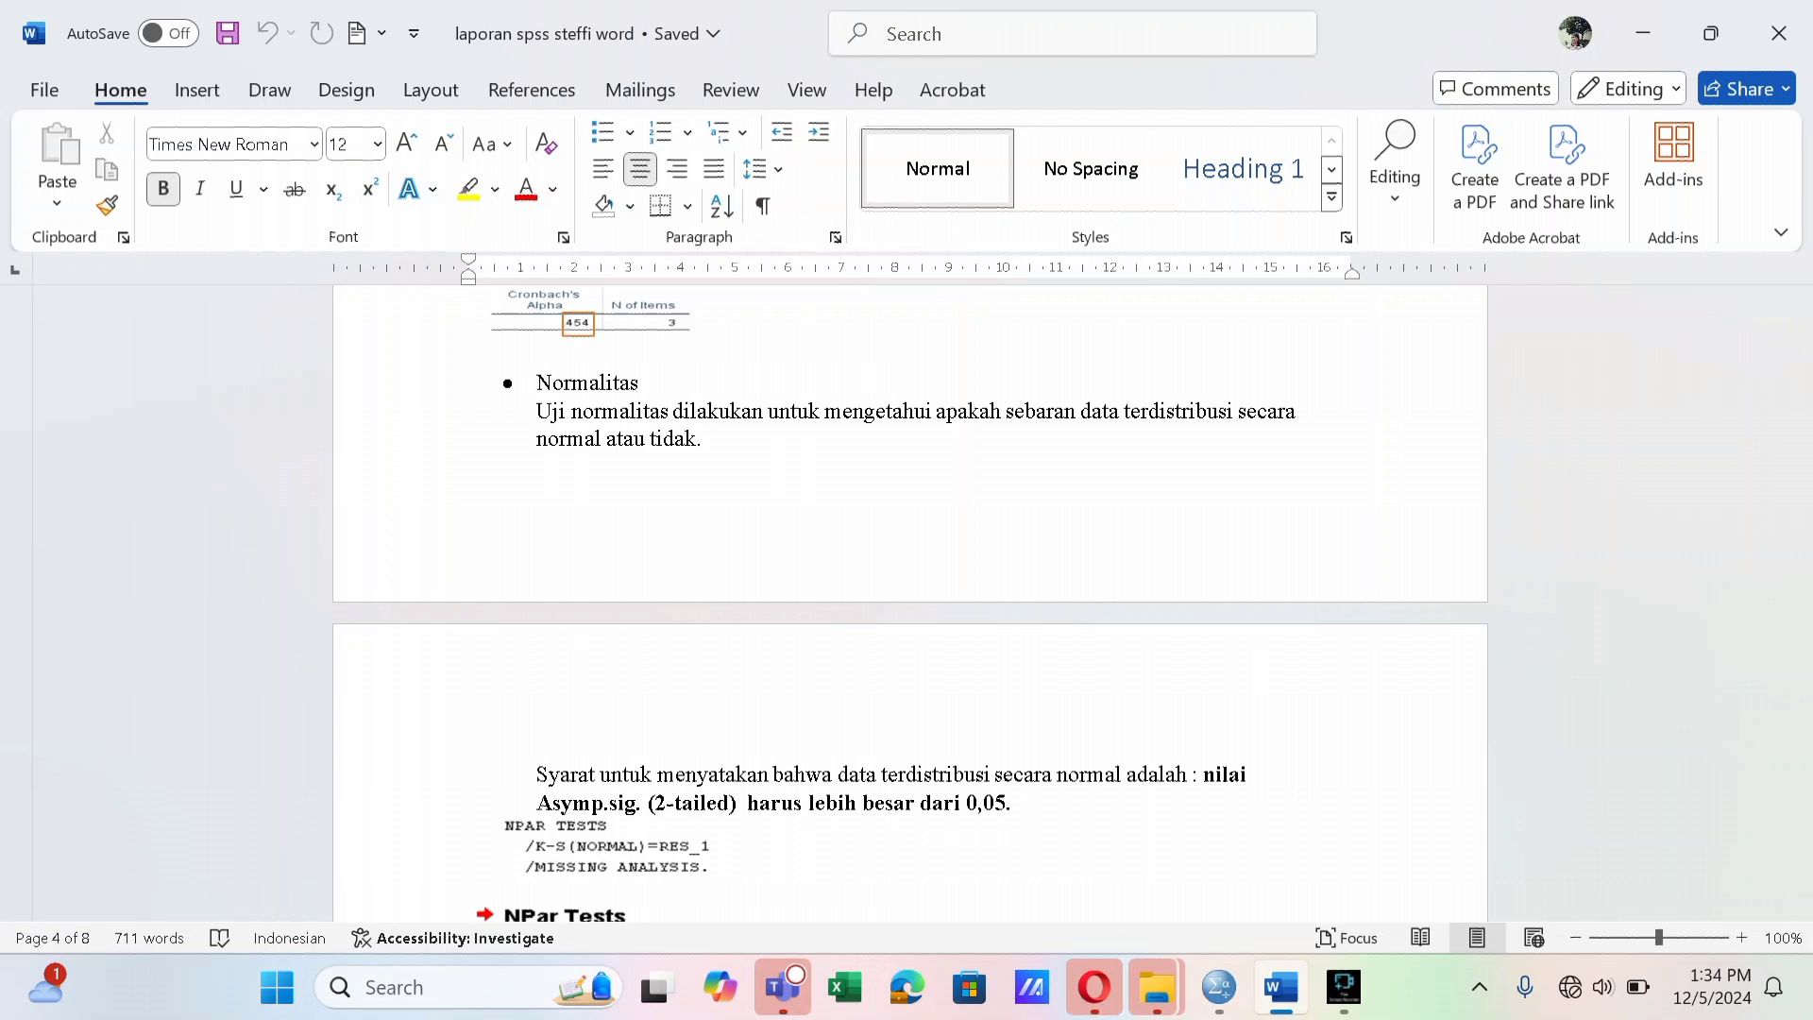
Switch to the output normalitasnya dataset in SPSS and check the Linear Regression setup of kepuasan on kualitas, including saving unstandardized residuals
mouse_move(1218, 987)
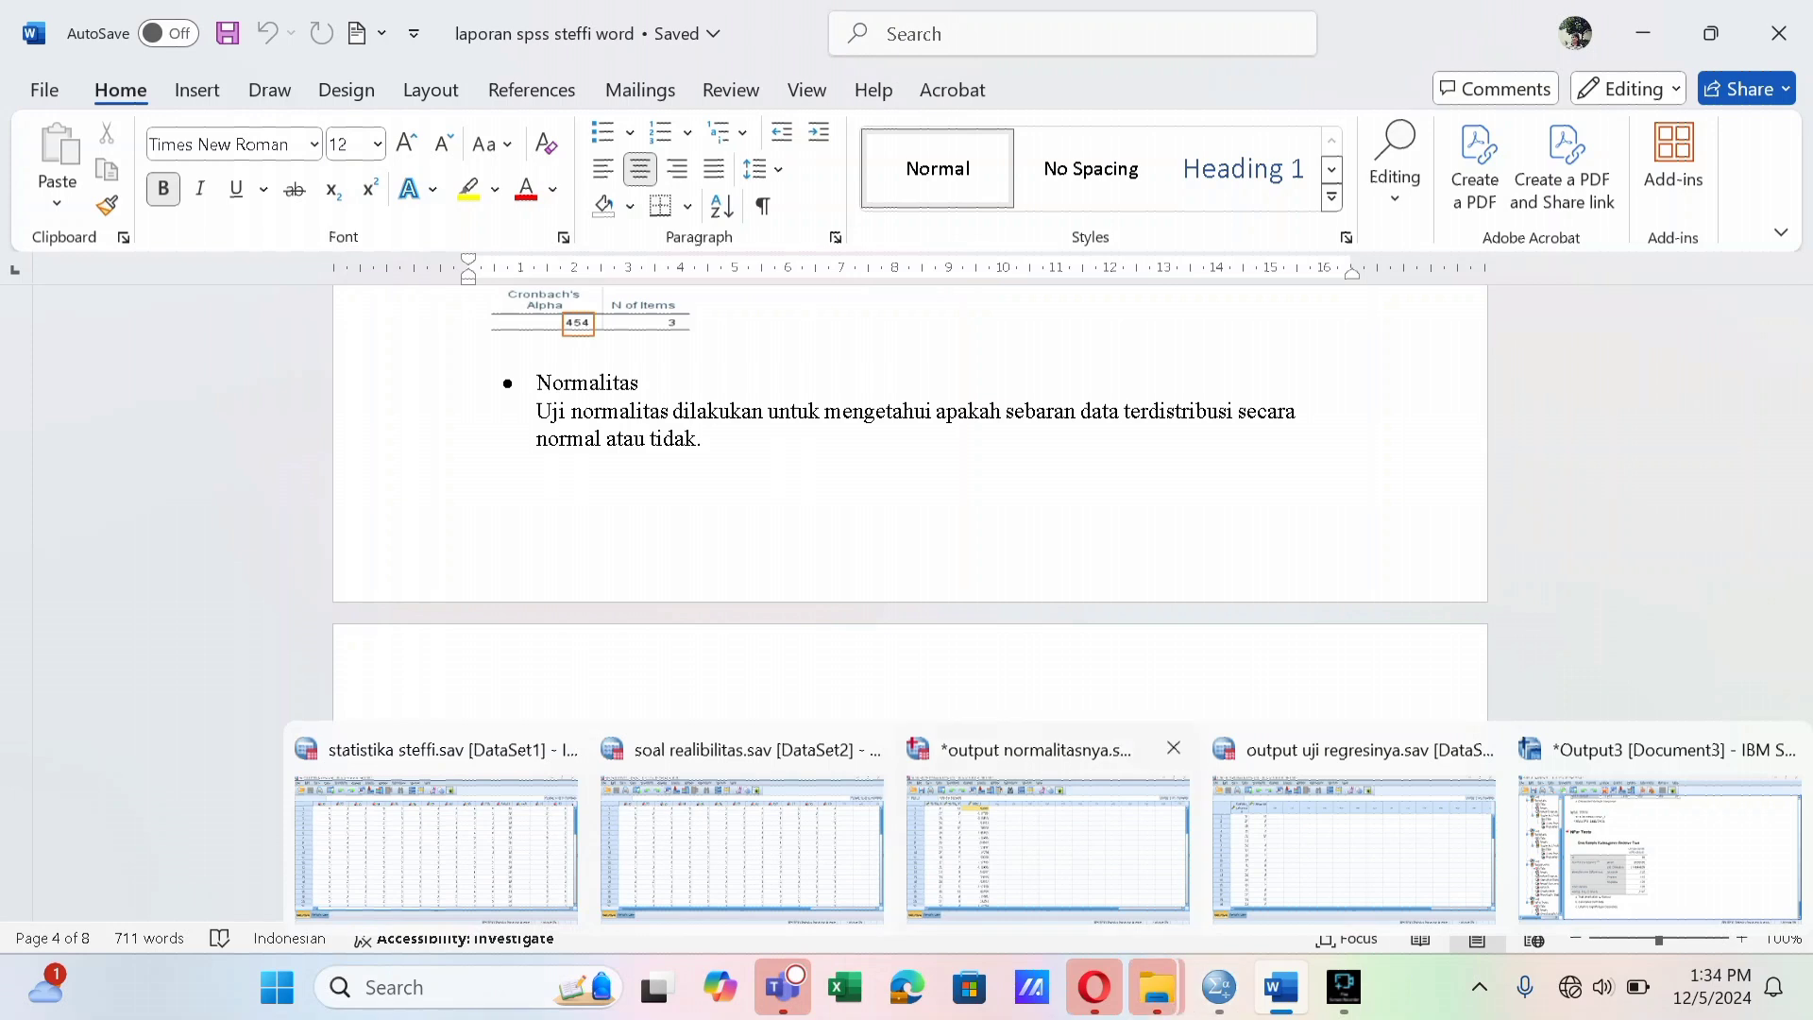
click(1048, 831)
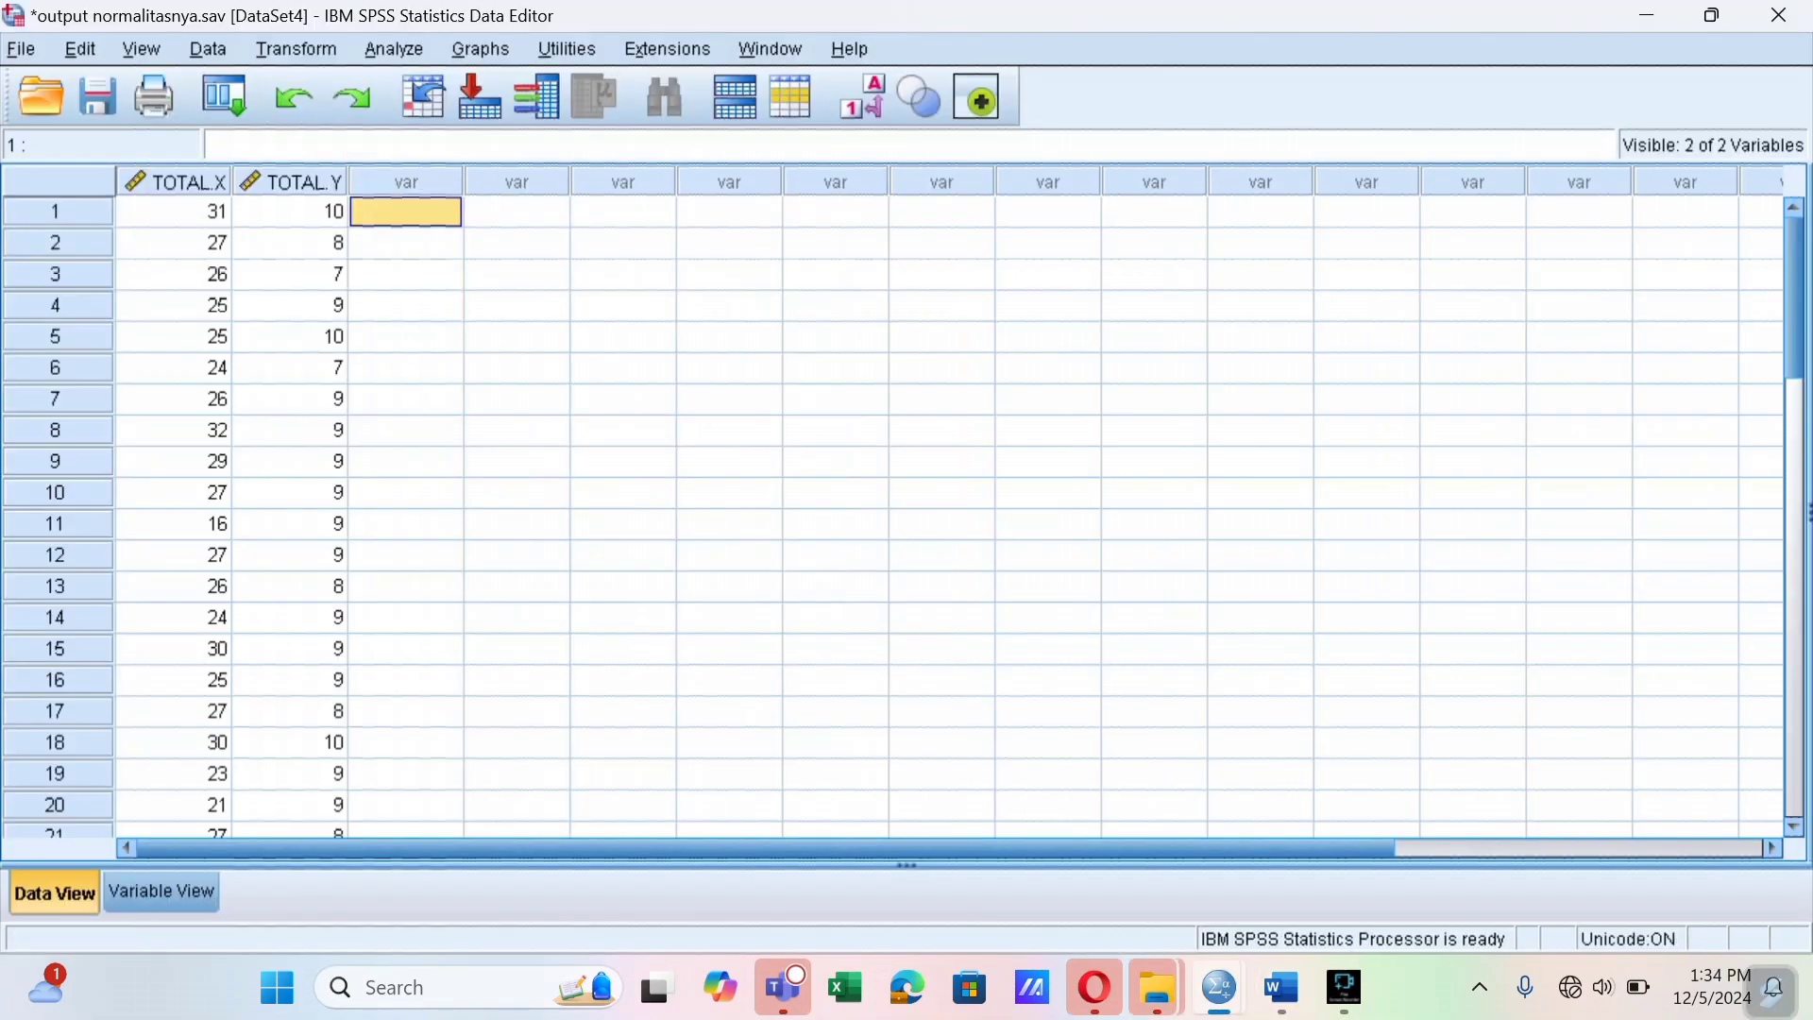
key(alt+a)
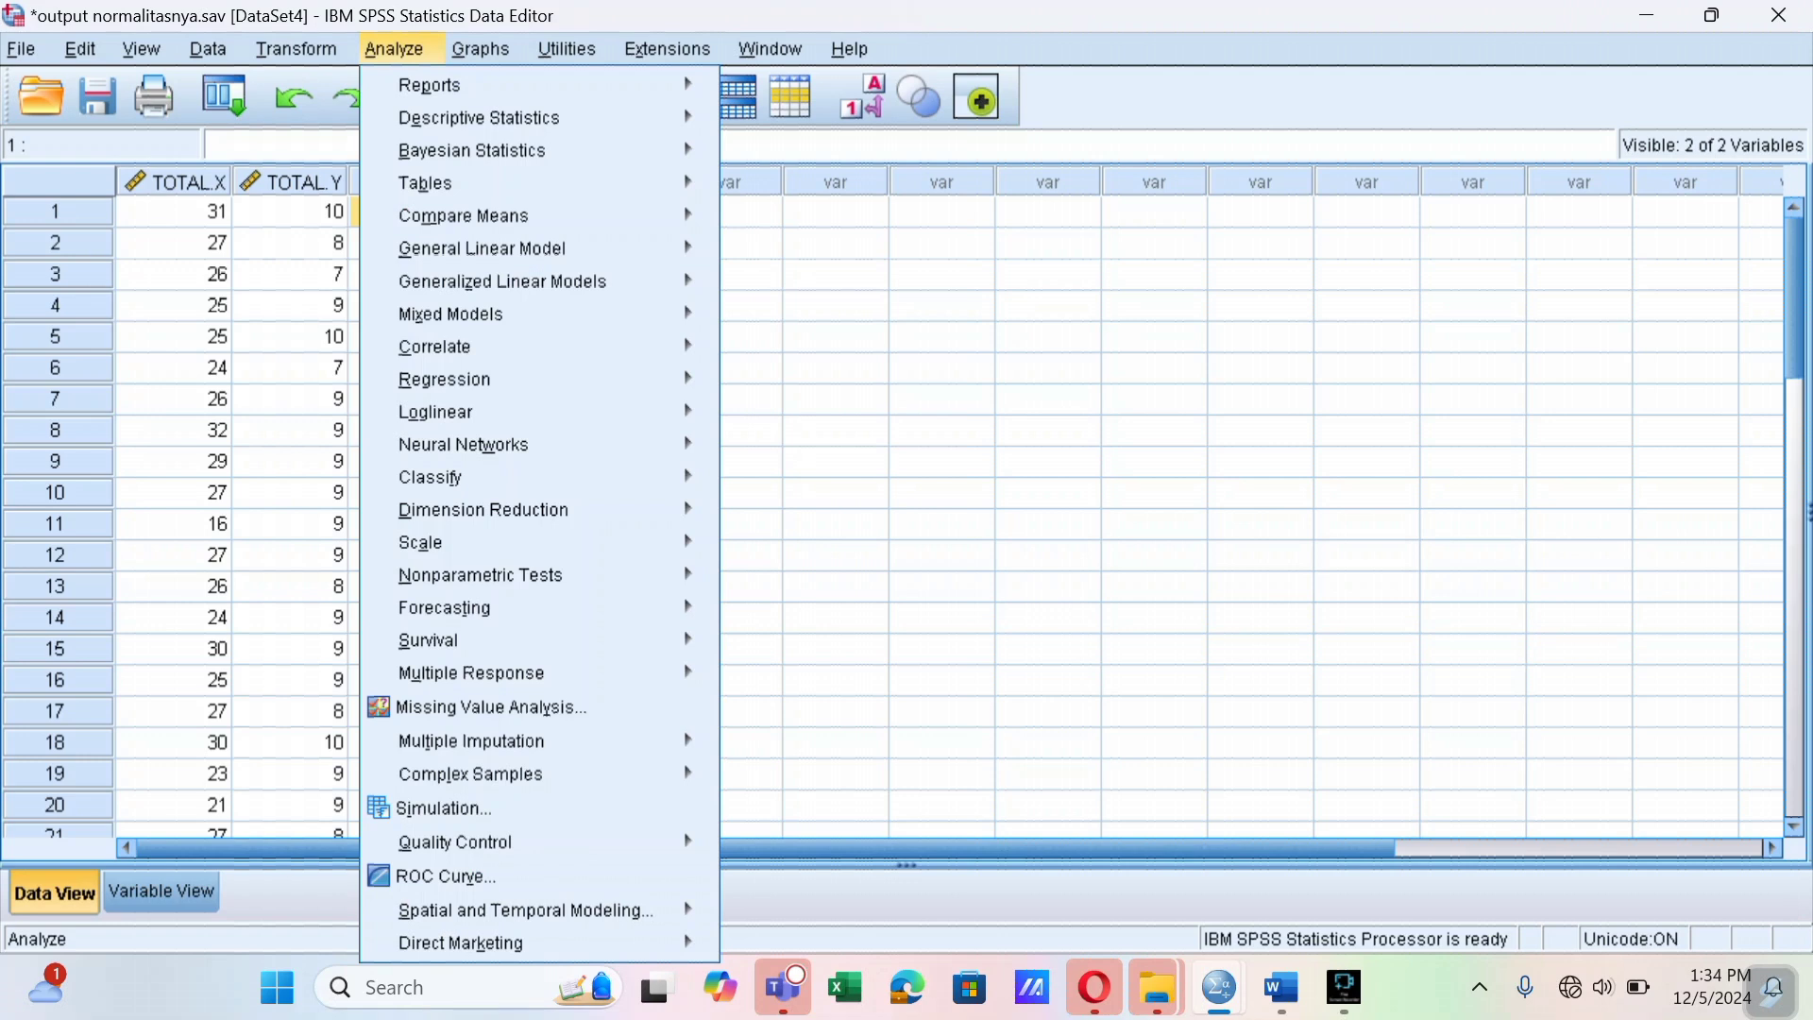
mouse_move(528, 313)
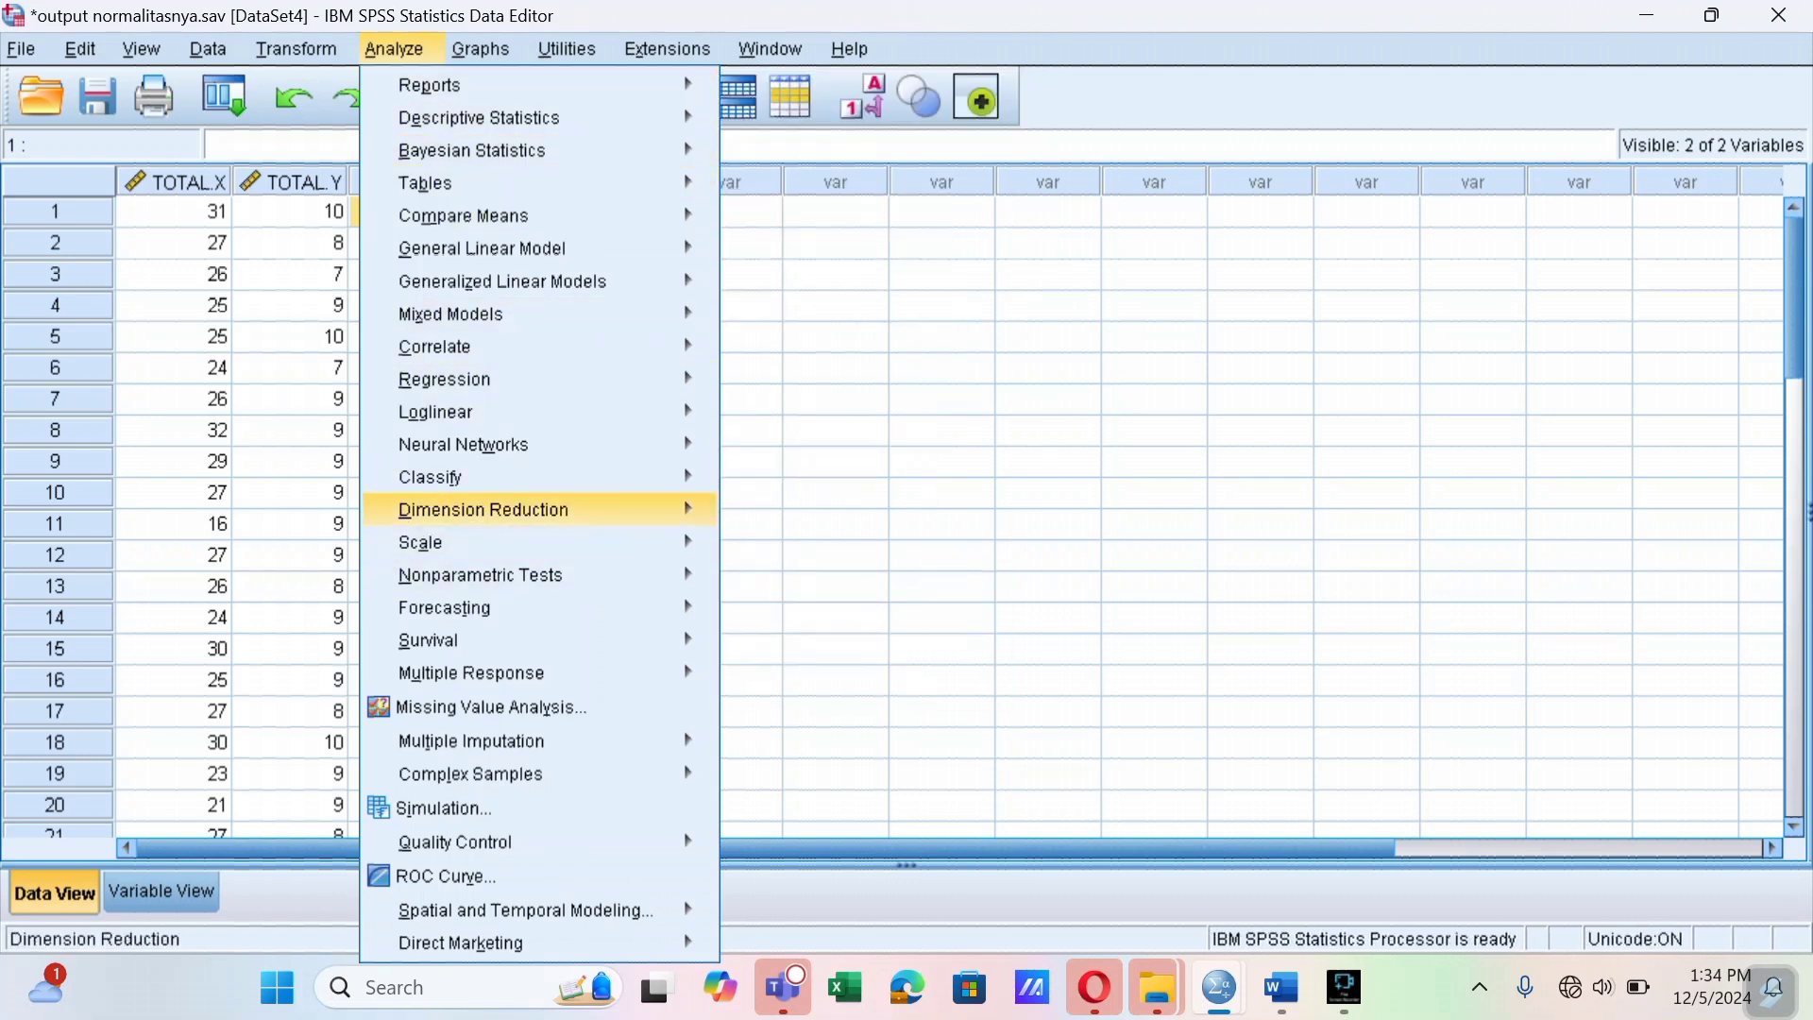
mouse_move(529, 378)
key(Right)
key(Down)
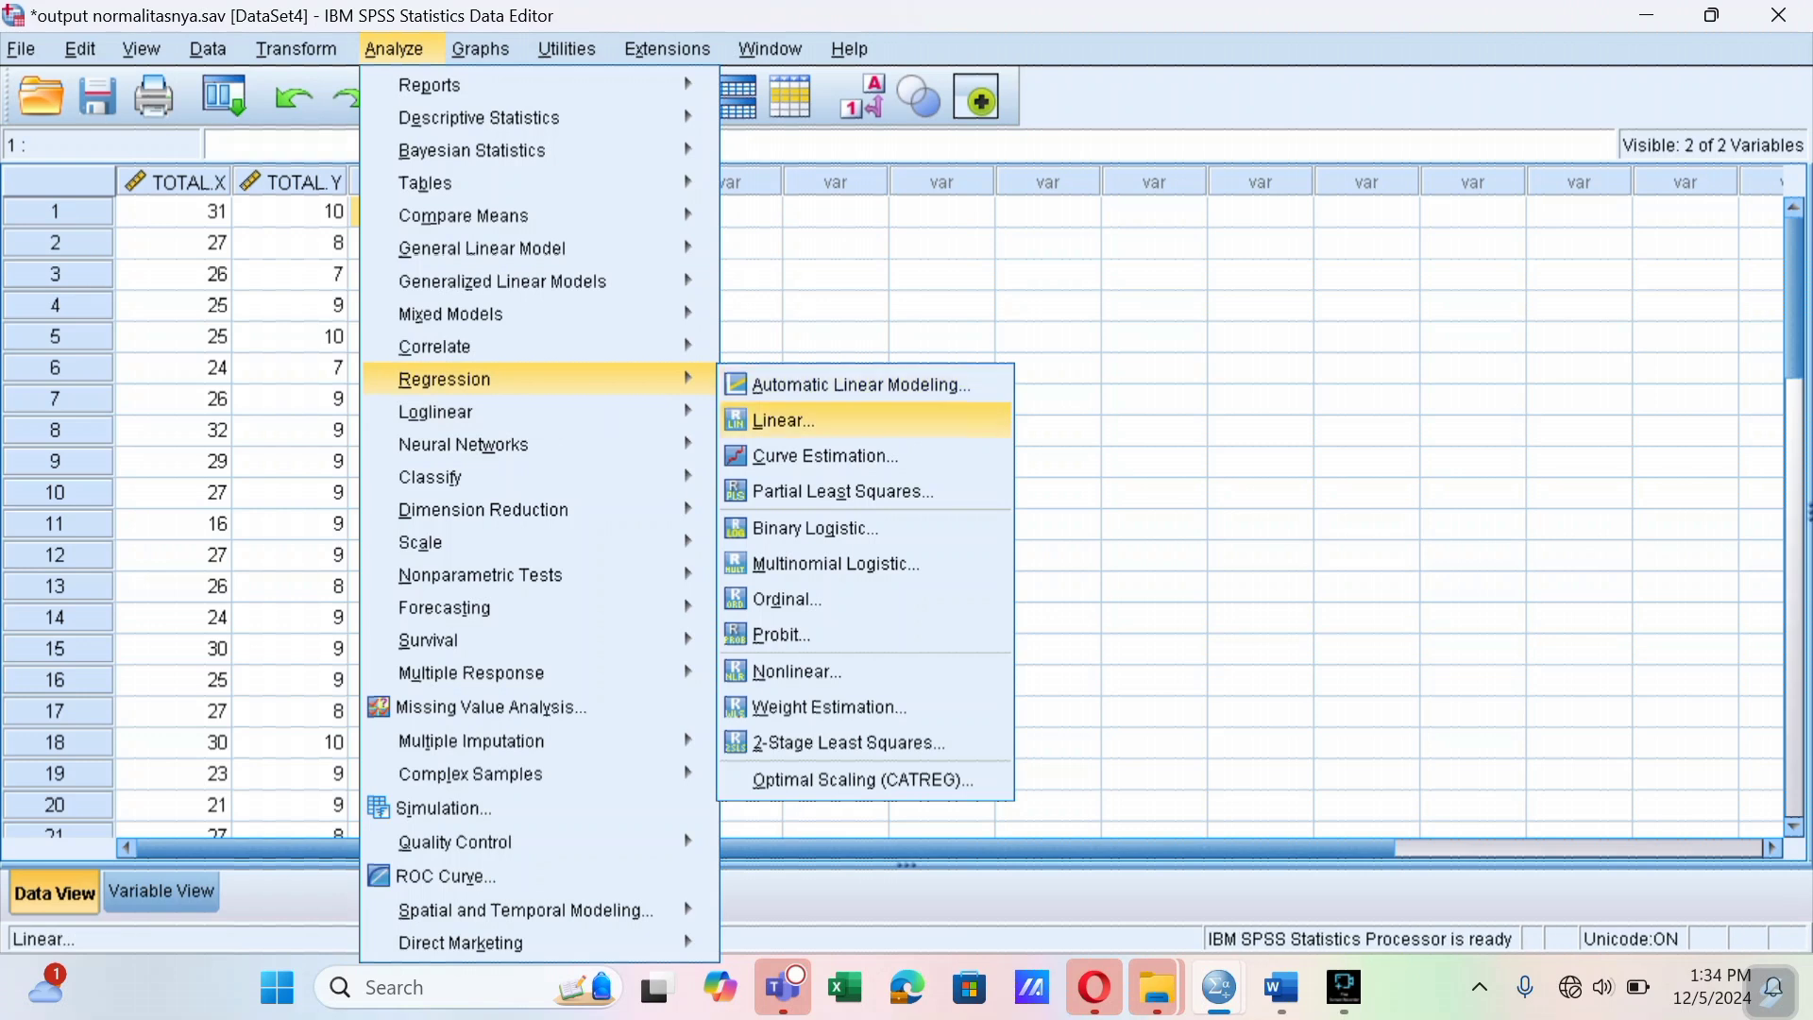
key(Return)
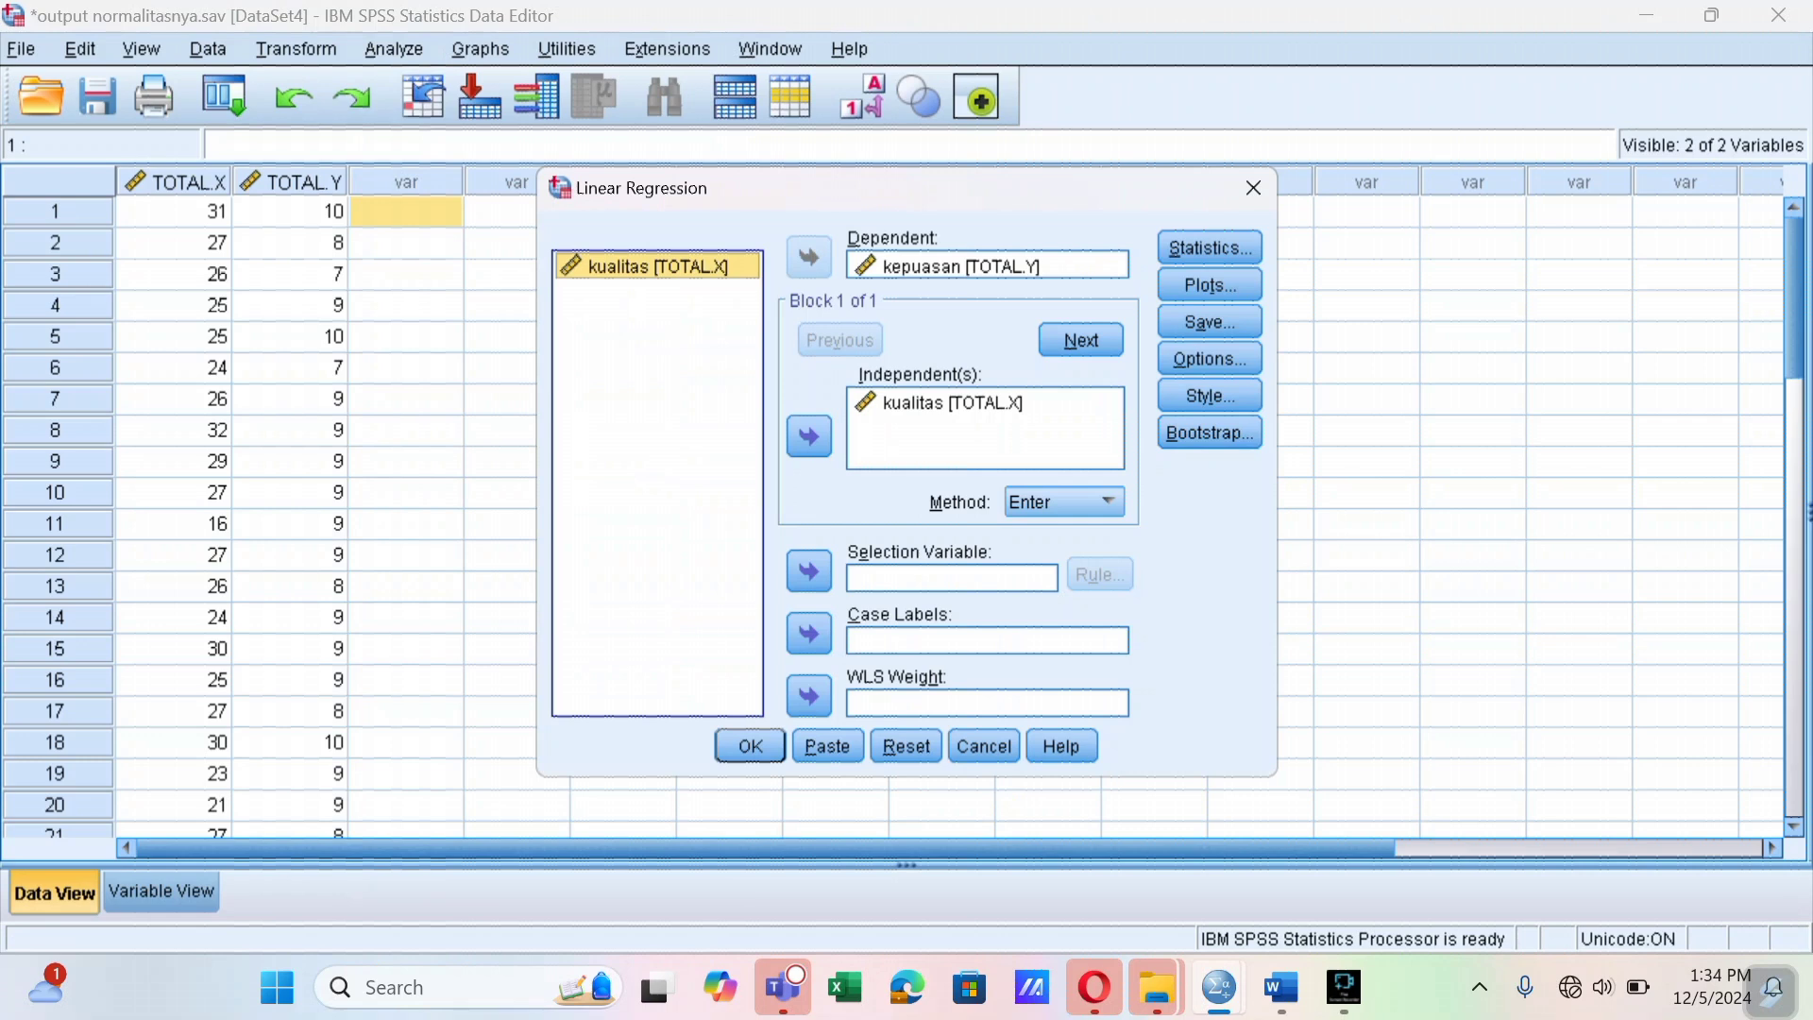
click(1210, 322)
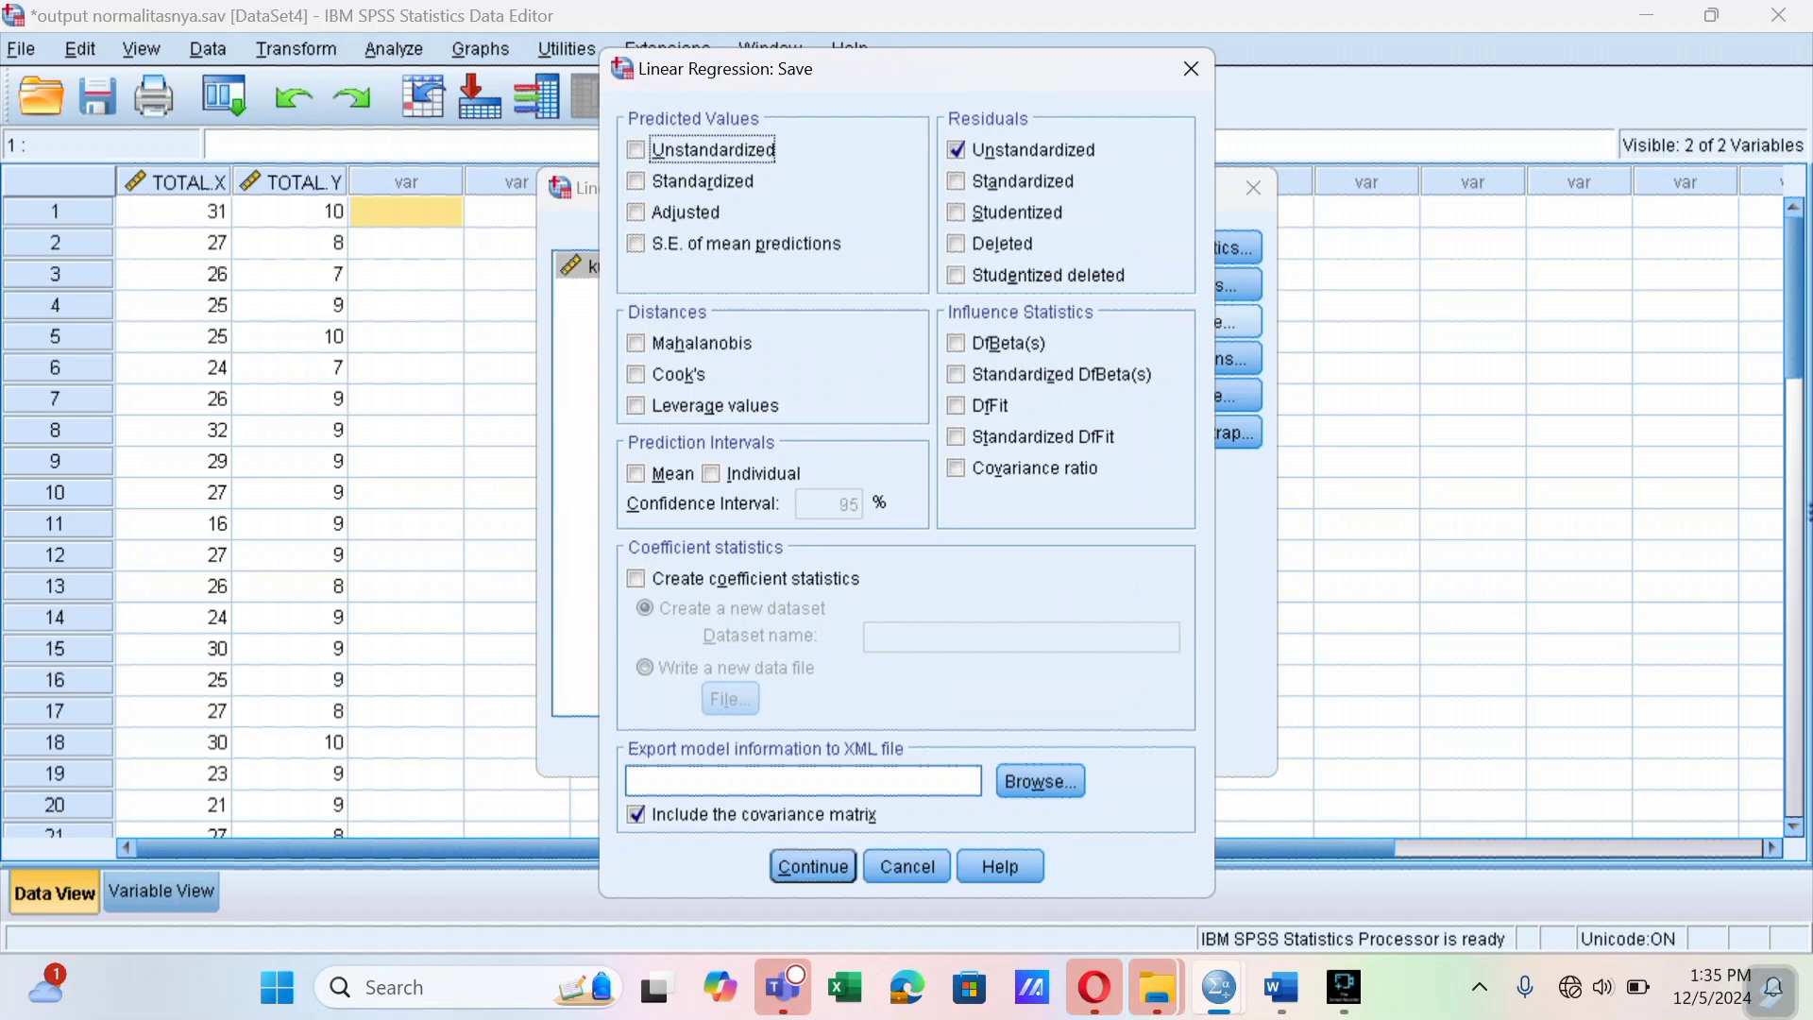
click(813, 866)
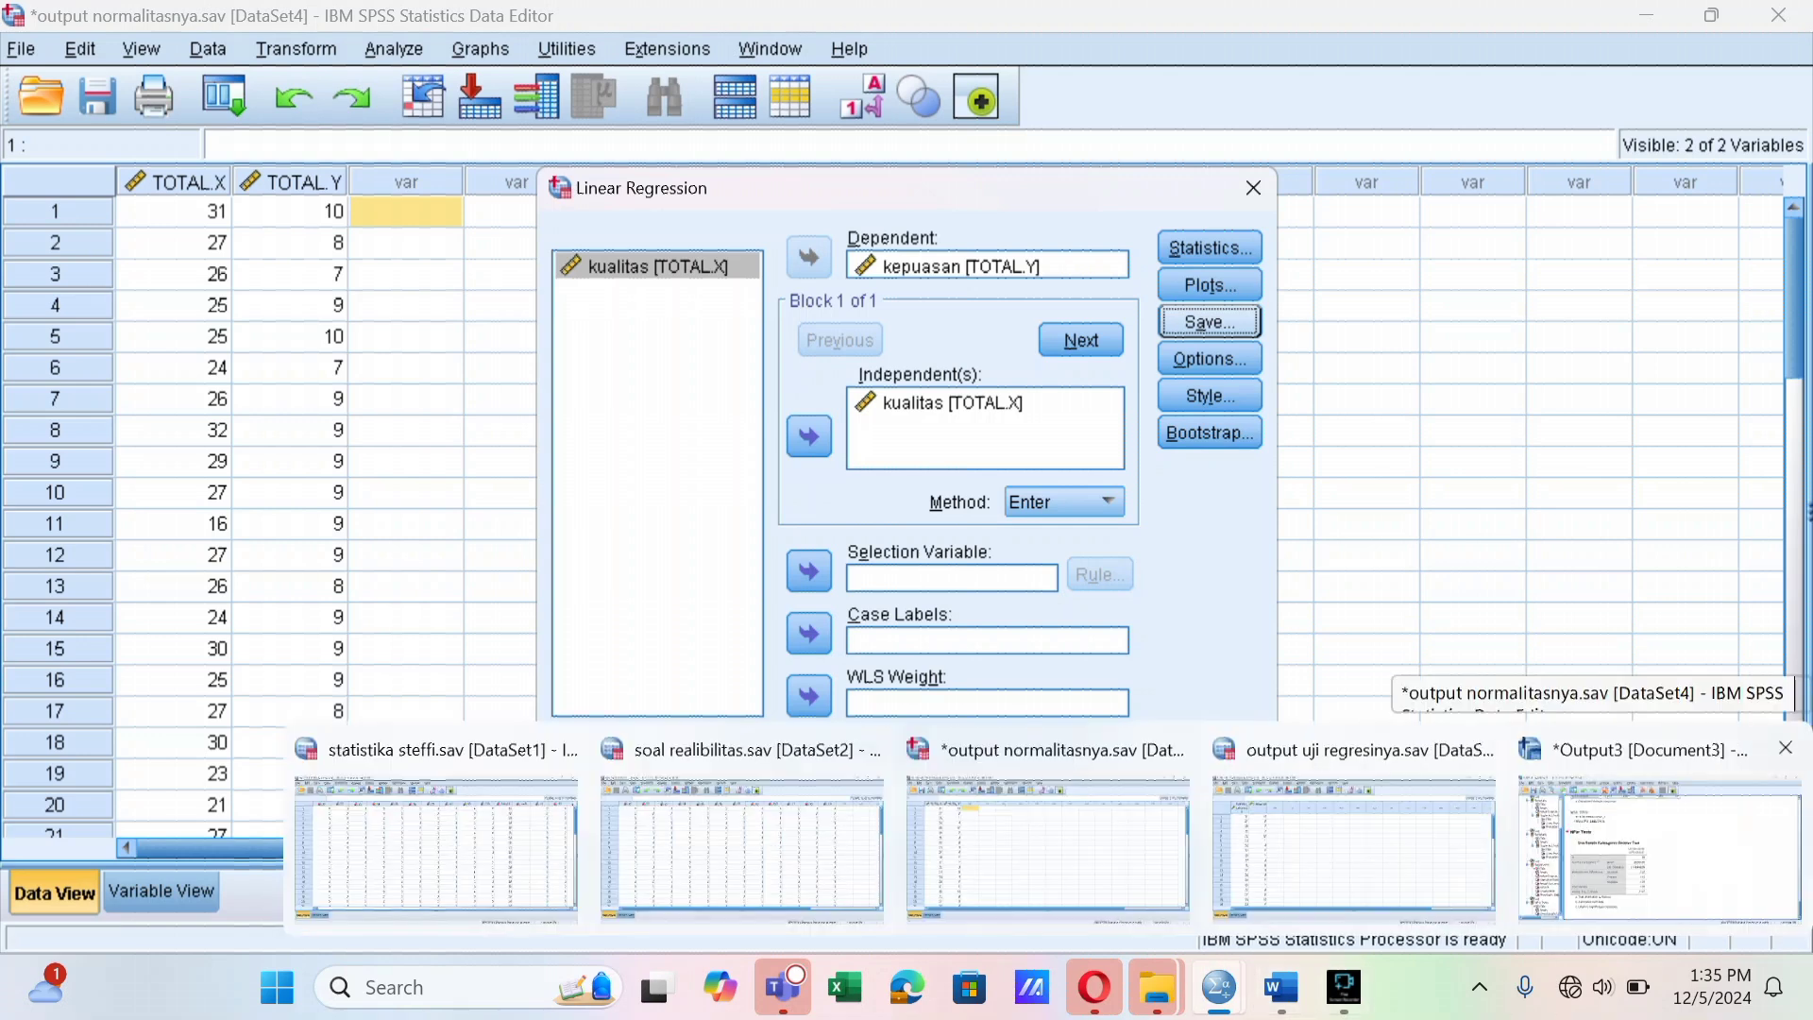
Review the One-Sample Kolmogorov-Smirnov output in the SPSS viewer, then switch to the Word report and read its normality interpretation and Uji Hipotesis criteria
click(1659, 845)
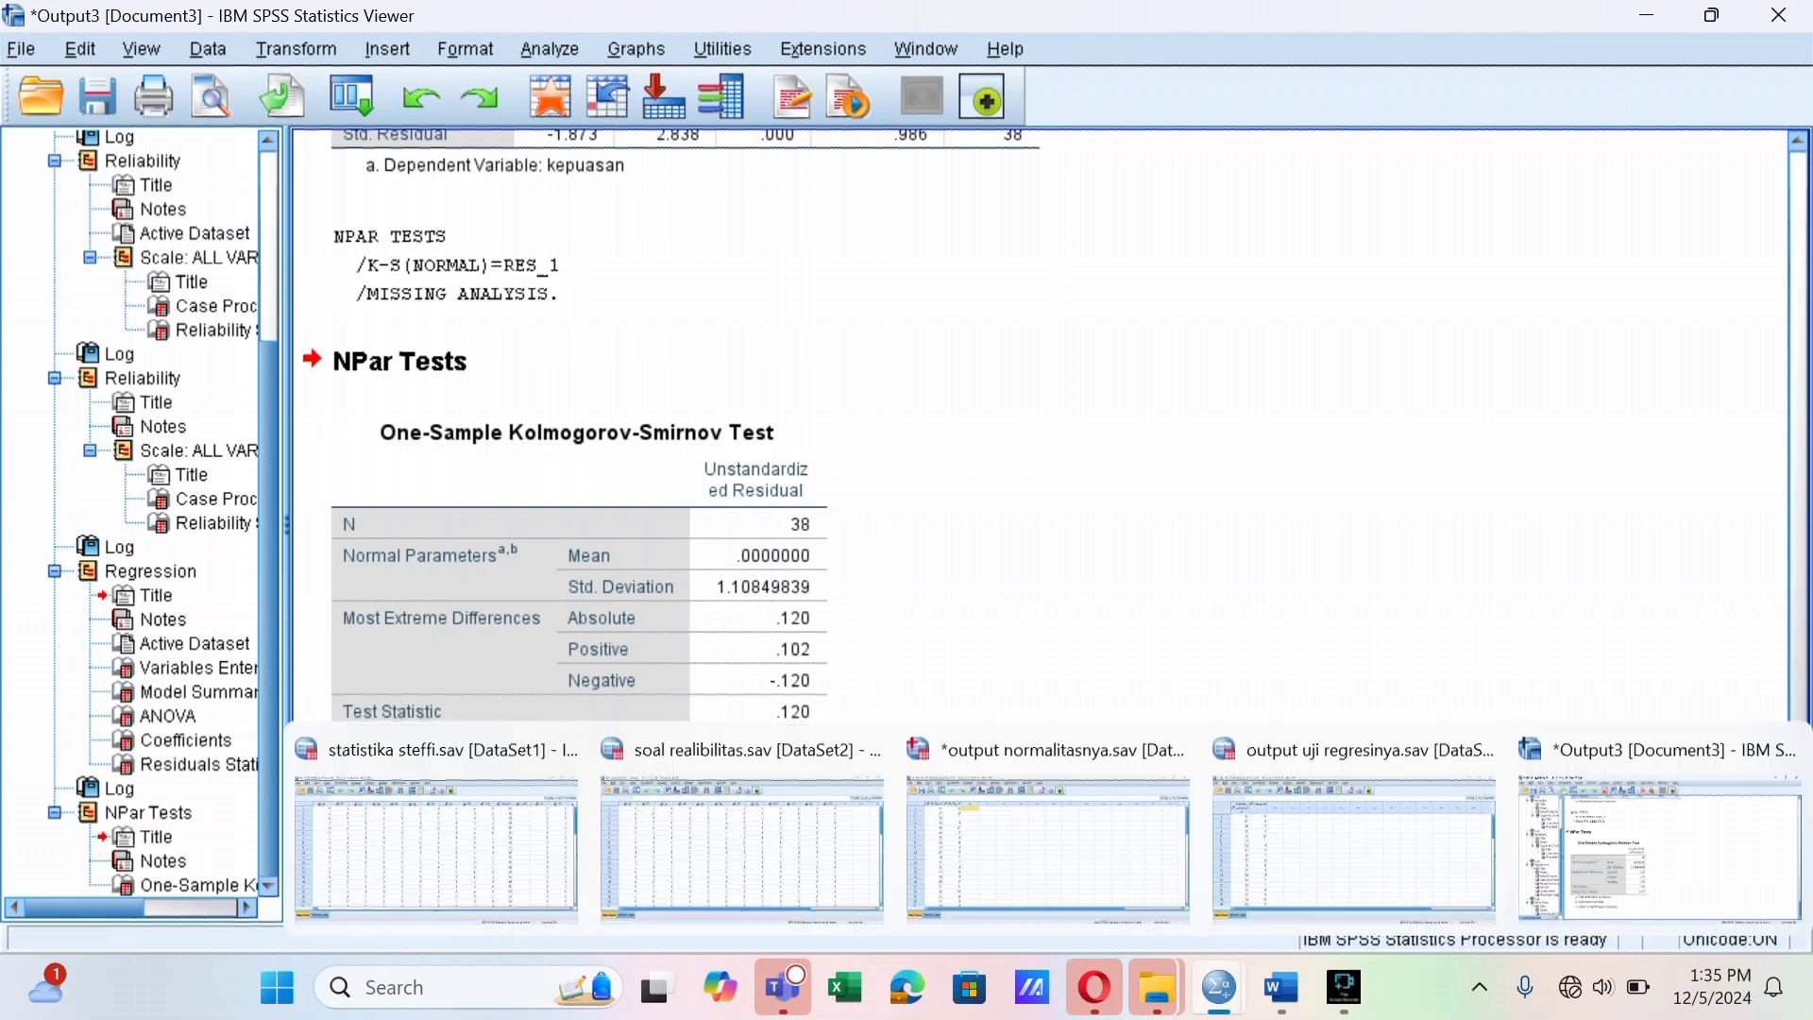
mouse_move(1281, 989)
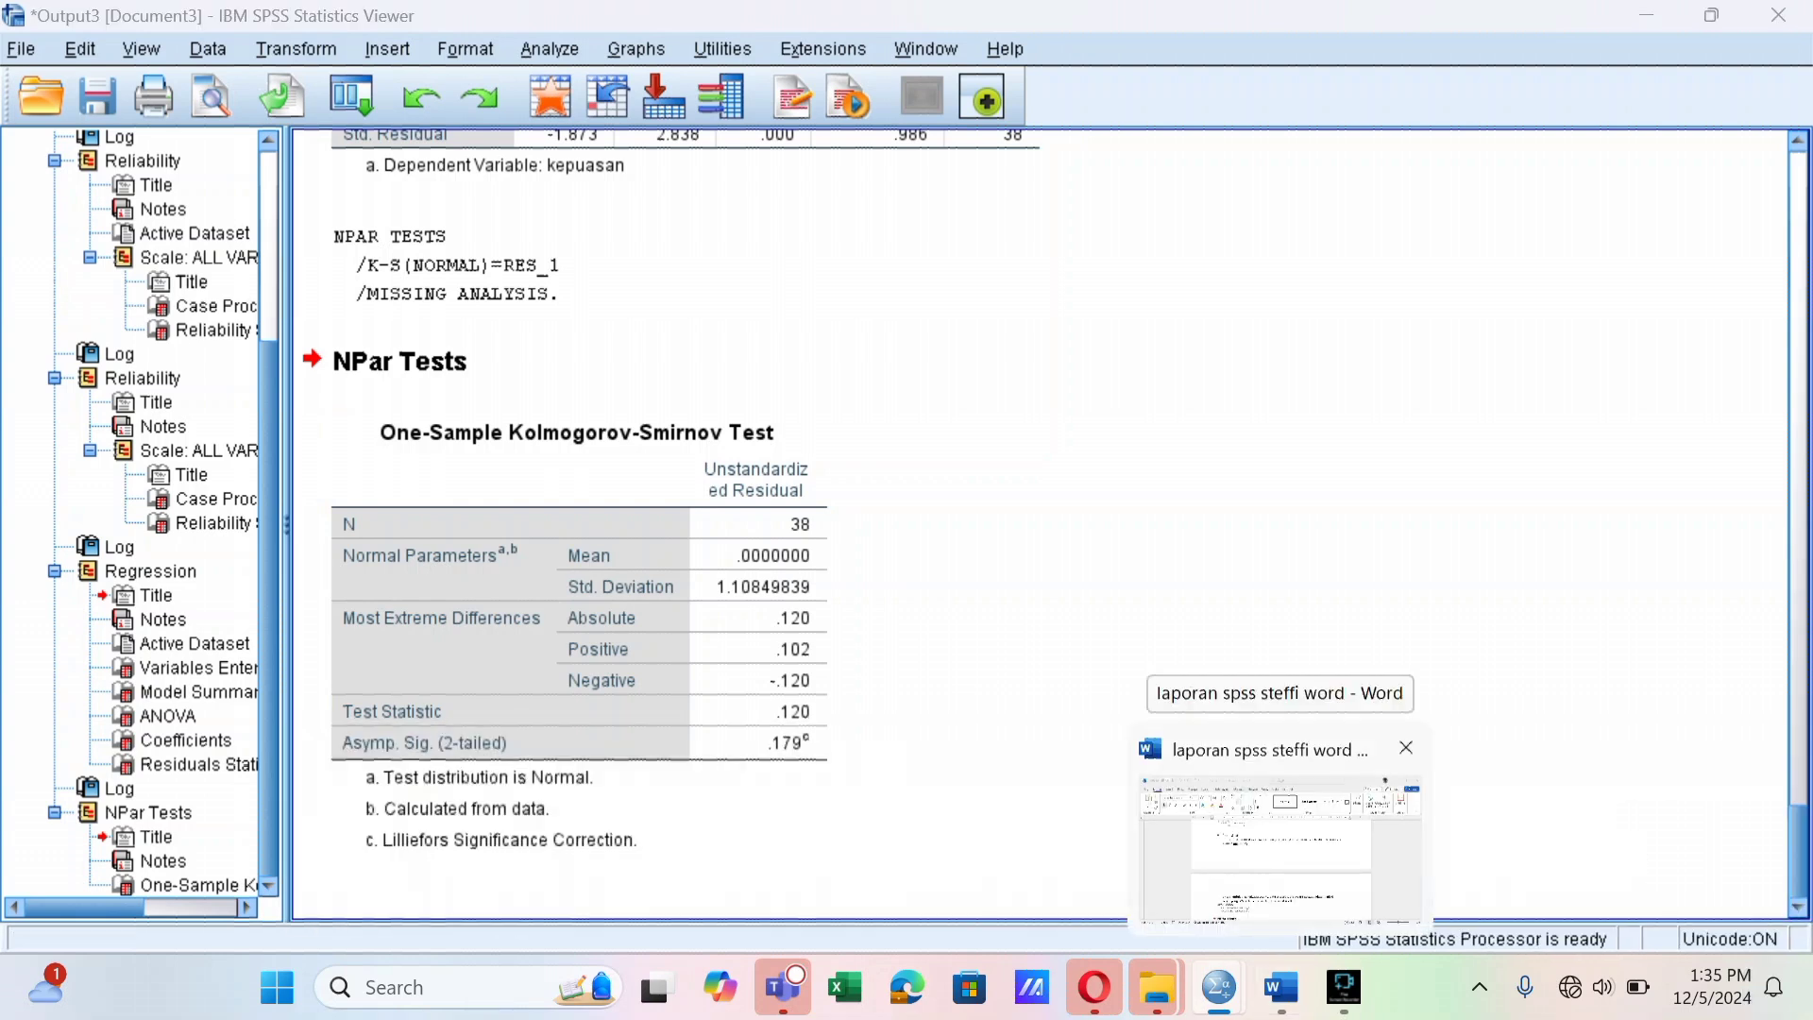
click(1282, 845)
drag(1799, 601, 1799, 619)
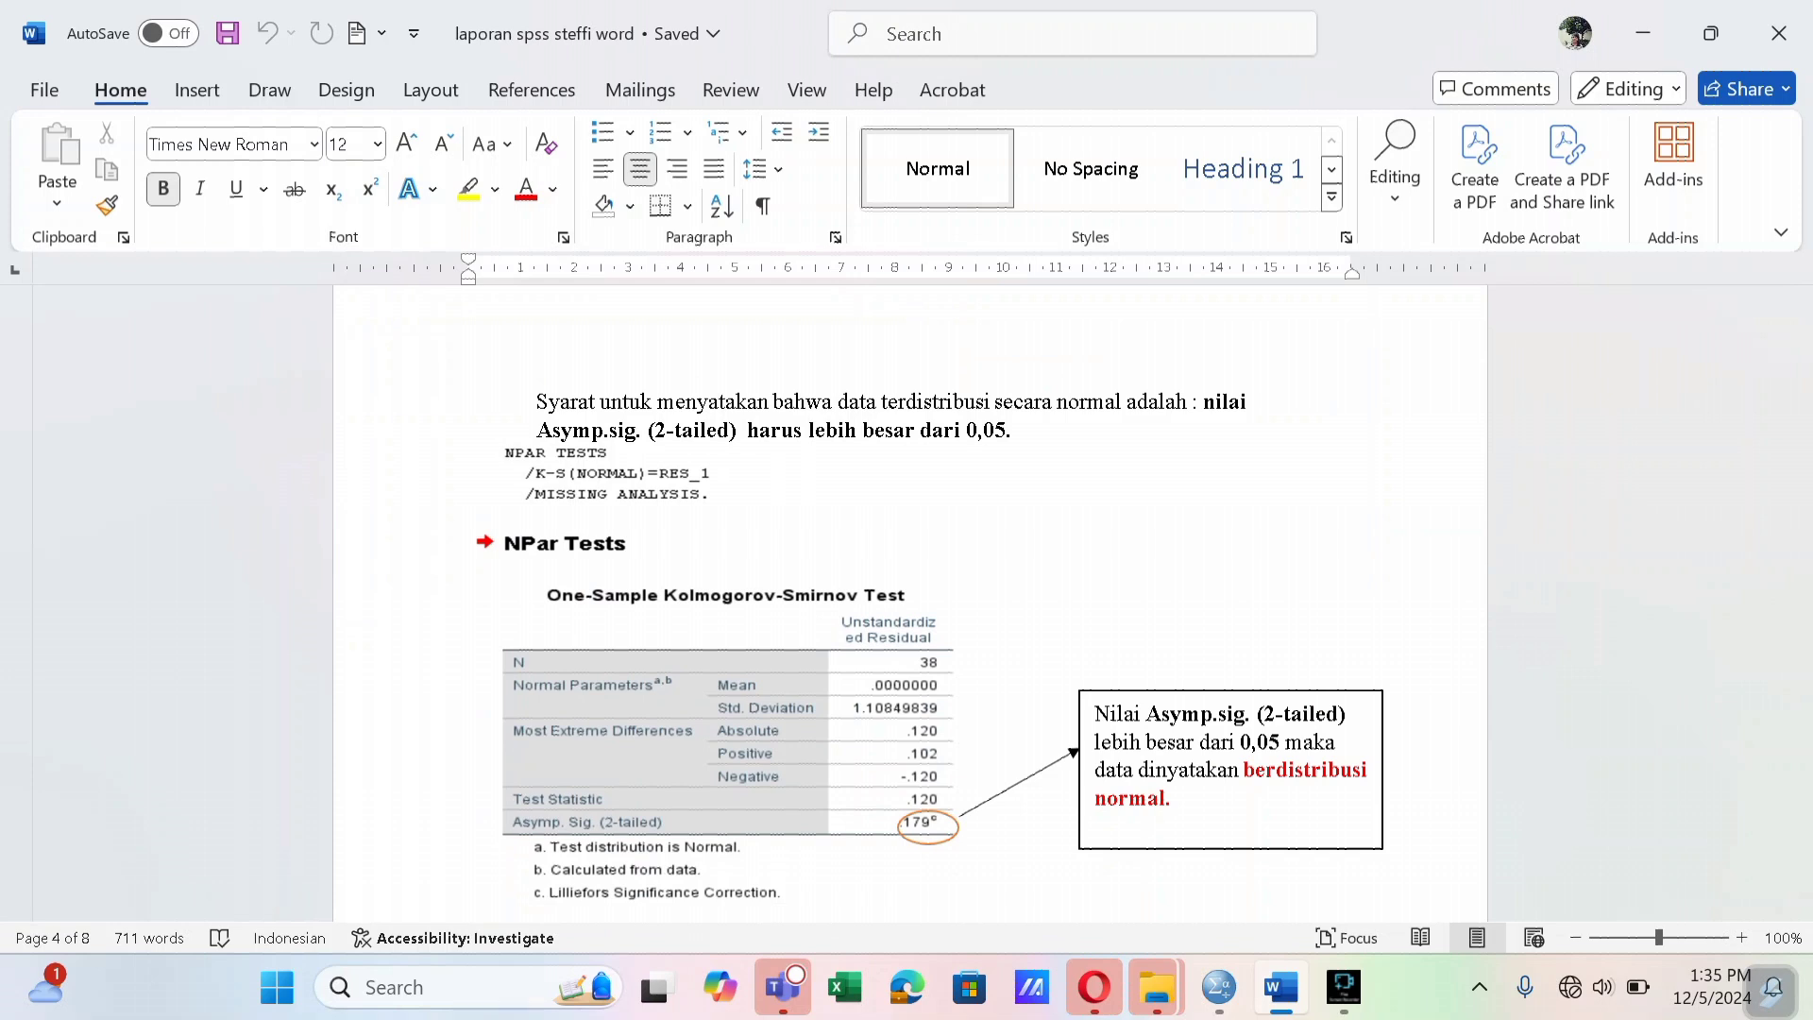
scroll(909, 604, down, 10)
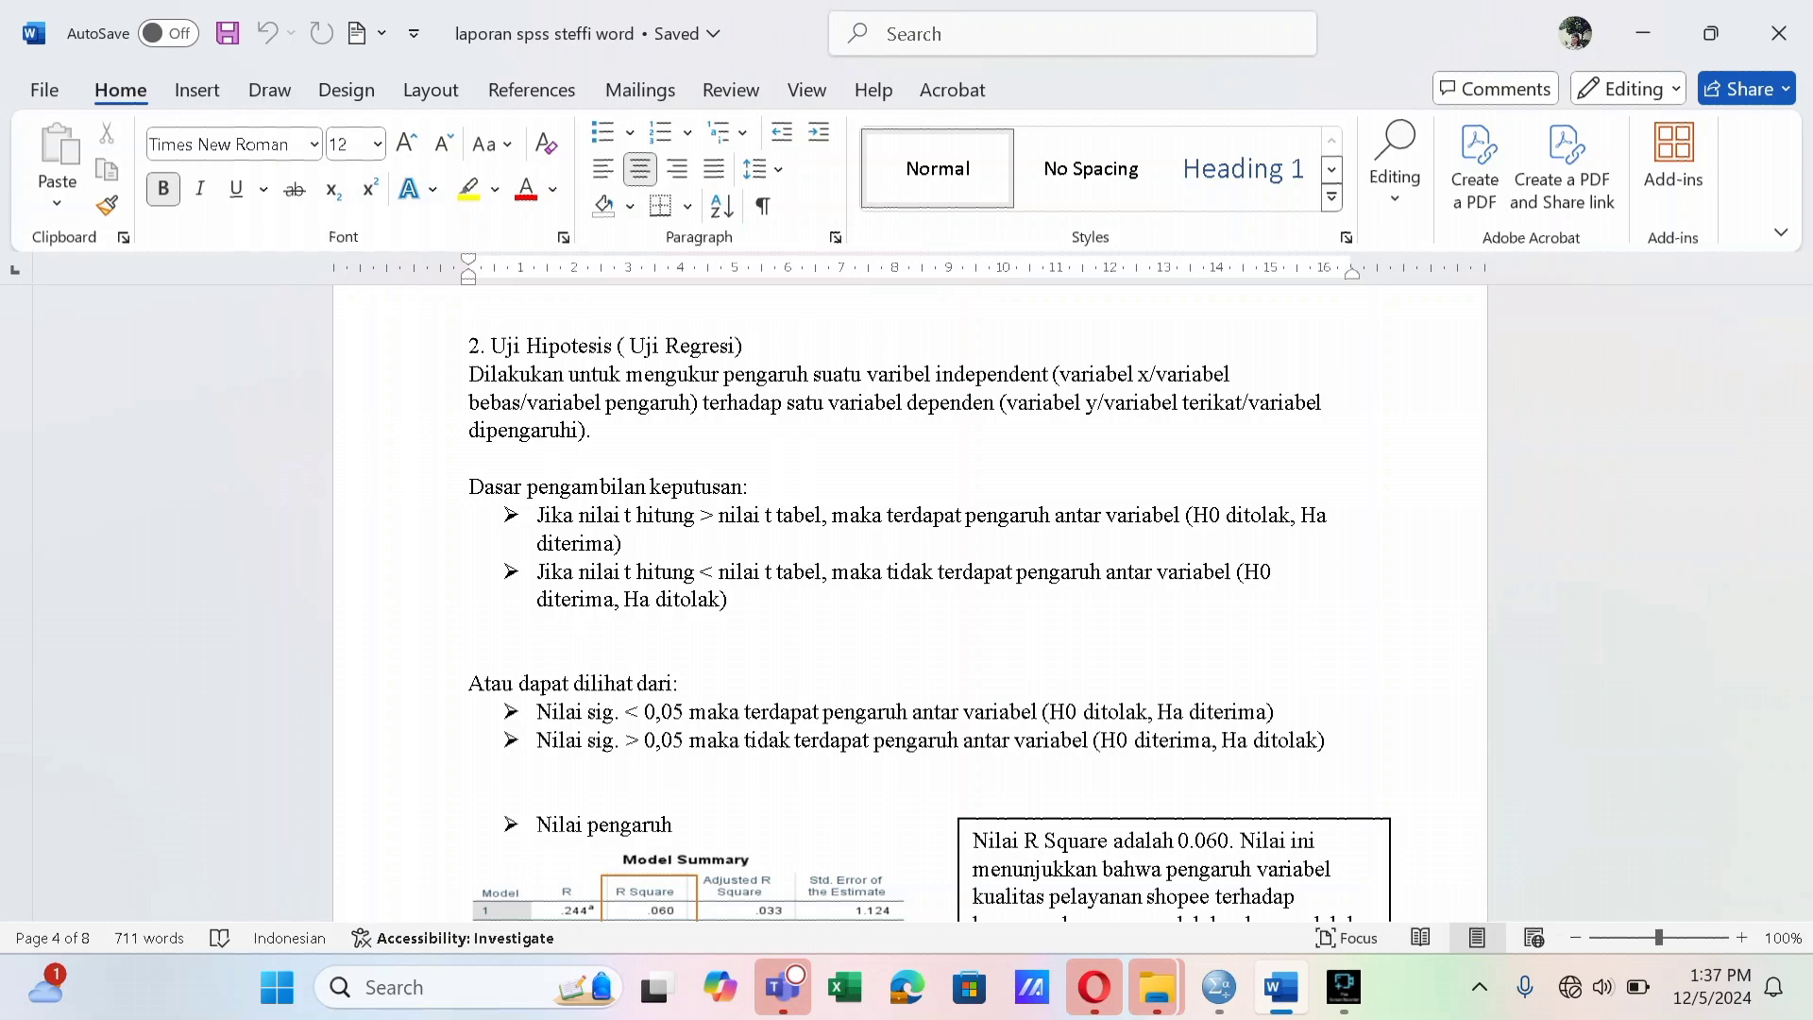
Switch to SPSS, close the leftover Linear Regression setup, and run the regression of kepuasan on kualitas again from the output normalitasnya dataset, method Enter
mouse_move(1218, 987)
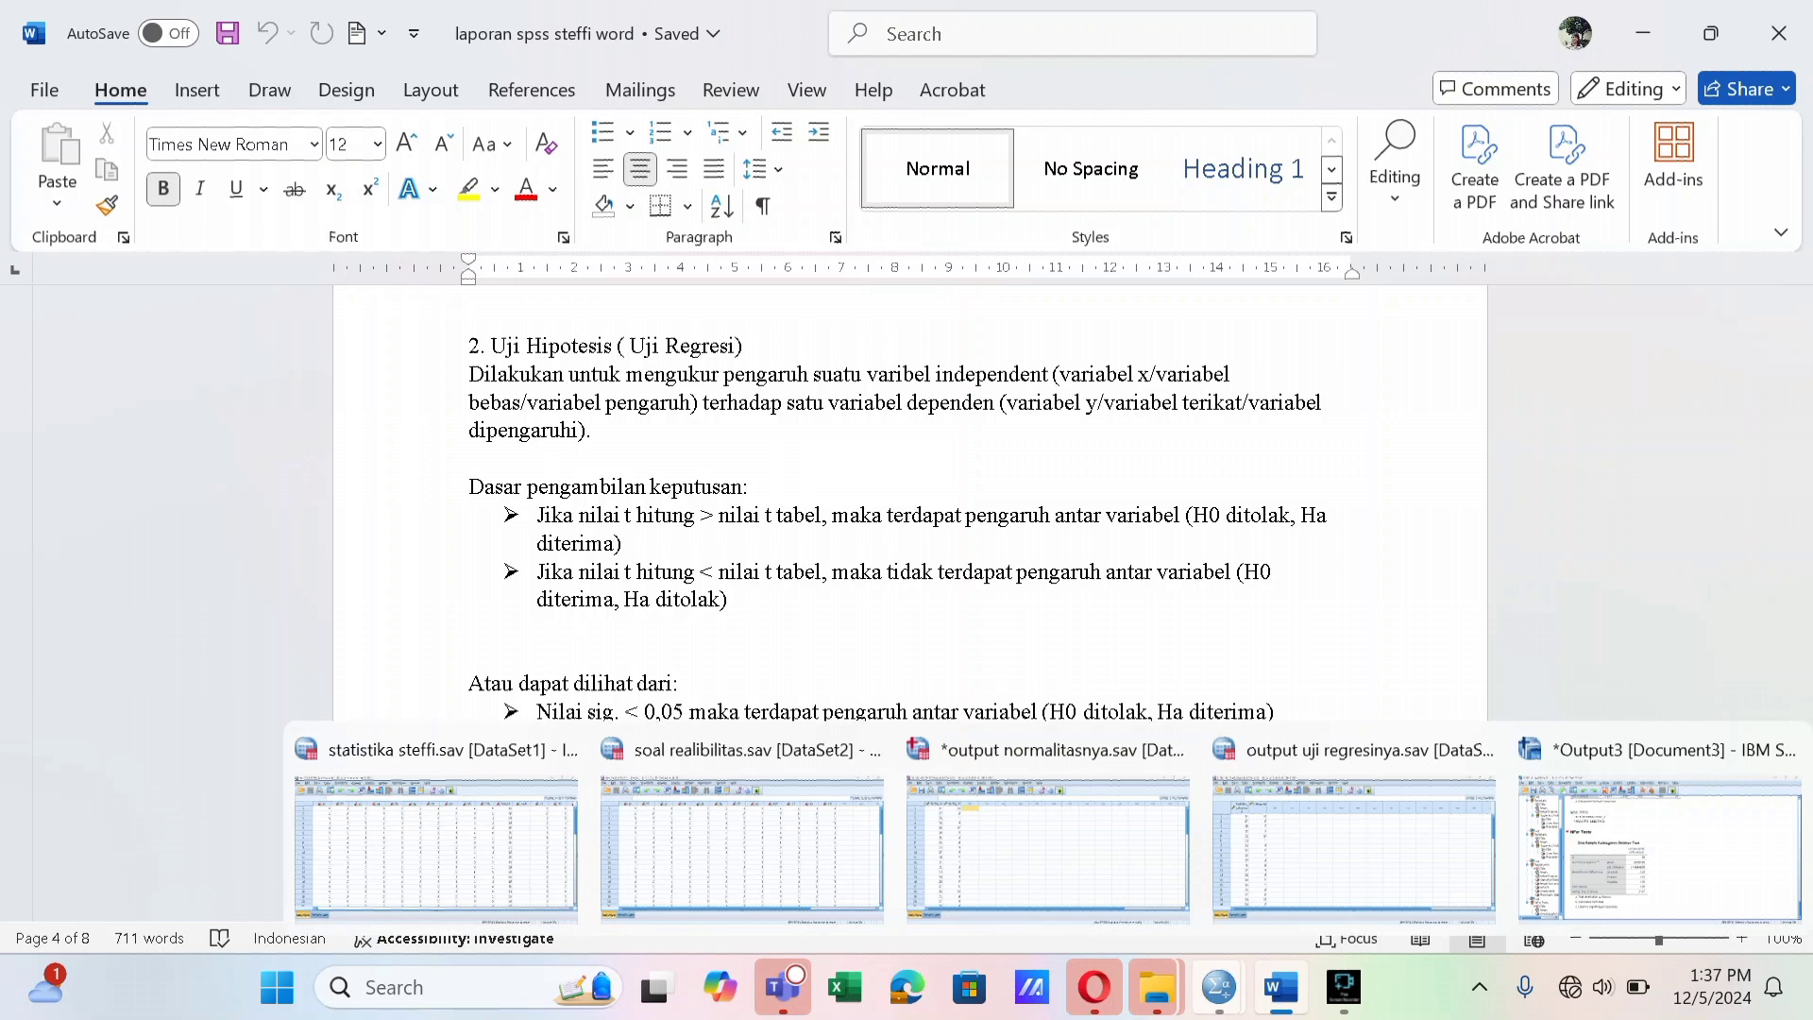
click(1354, 841)
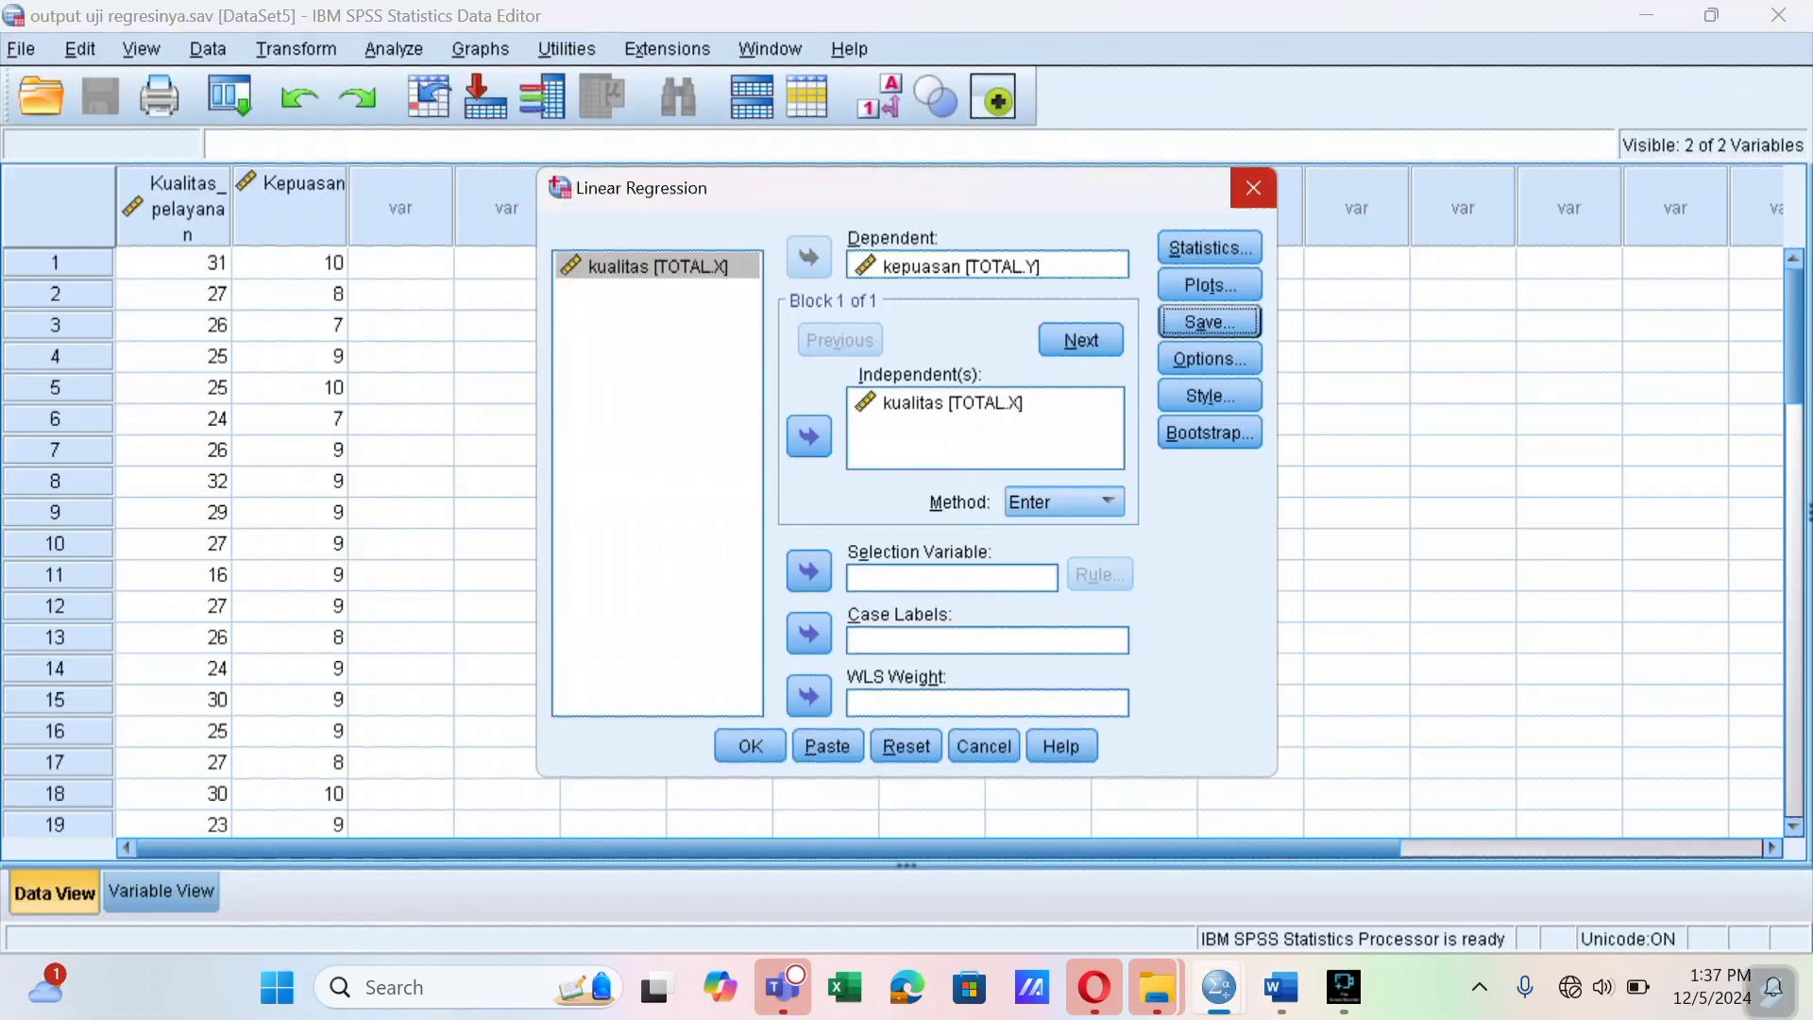
click(1253, 188)
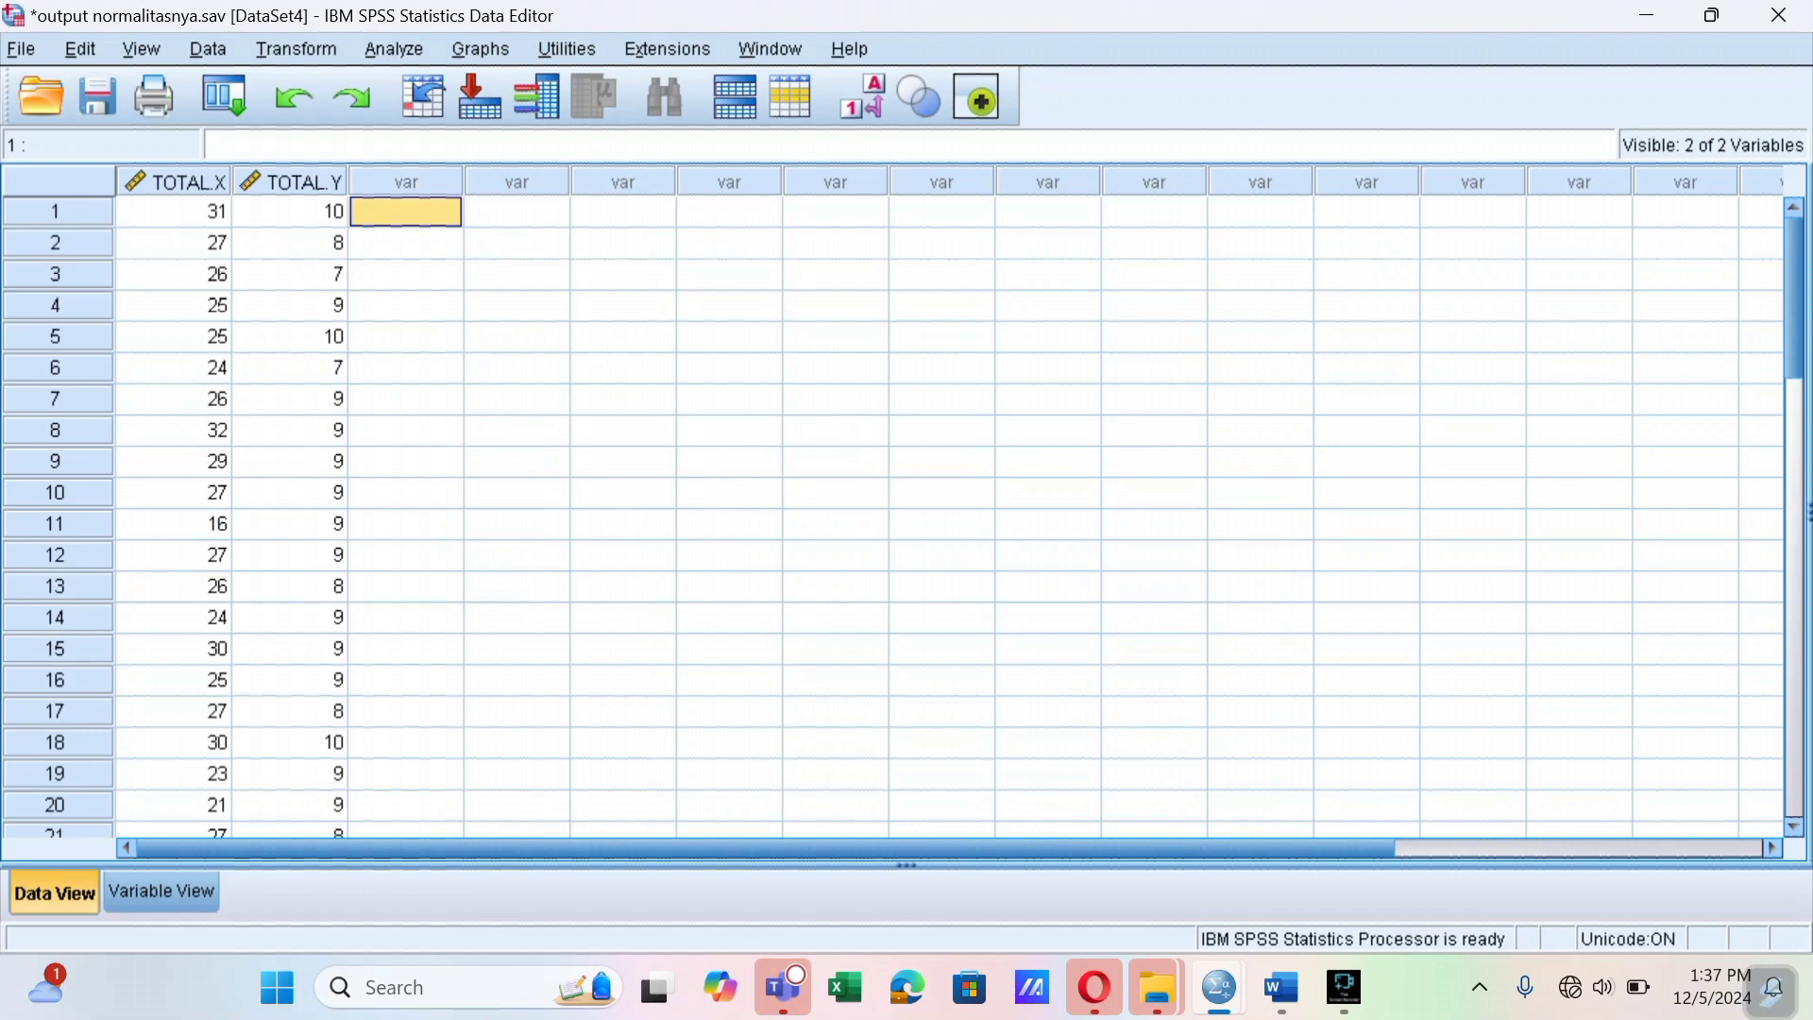
key(alt+a)
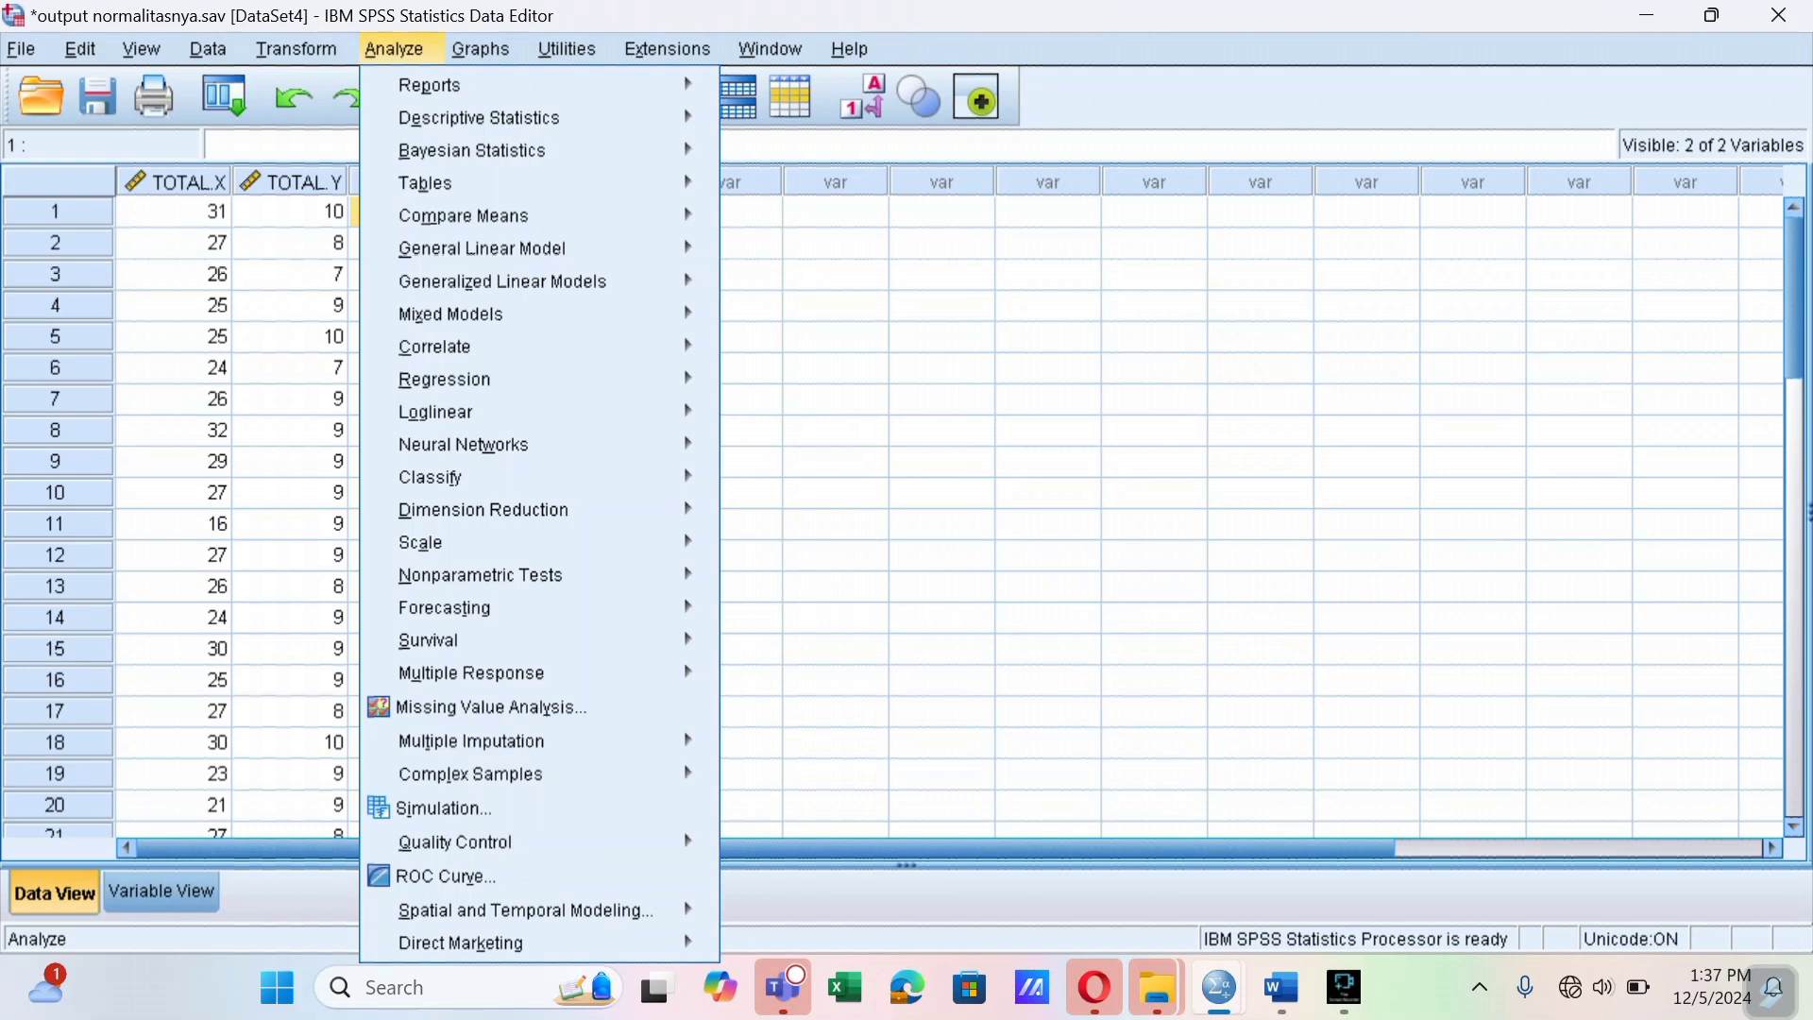
mouse_move(444, 379)
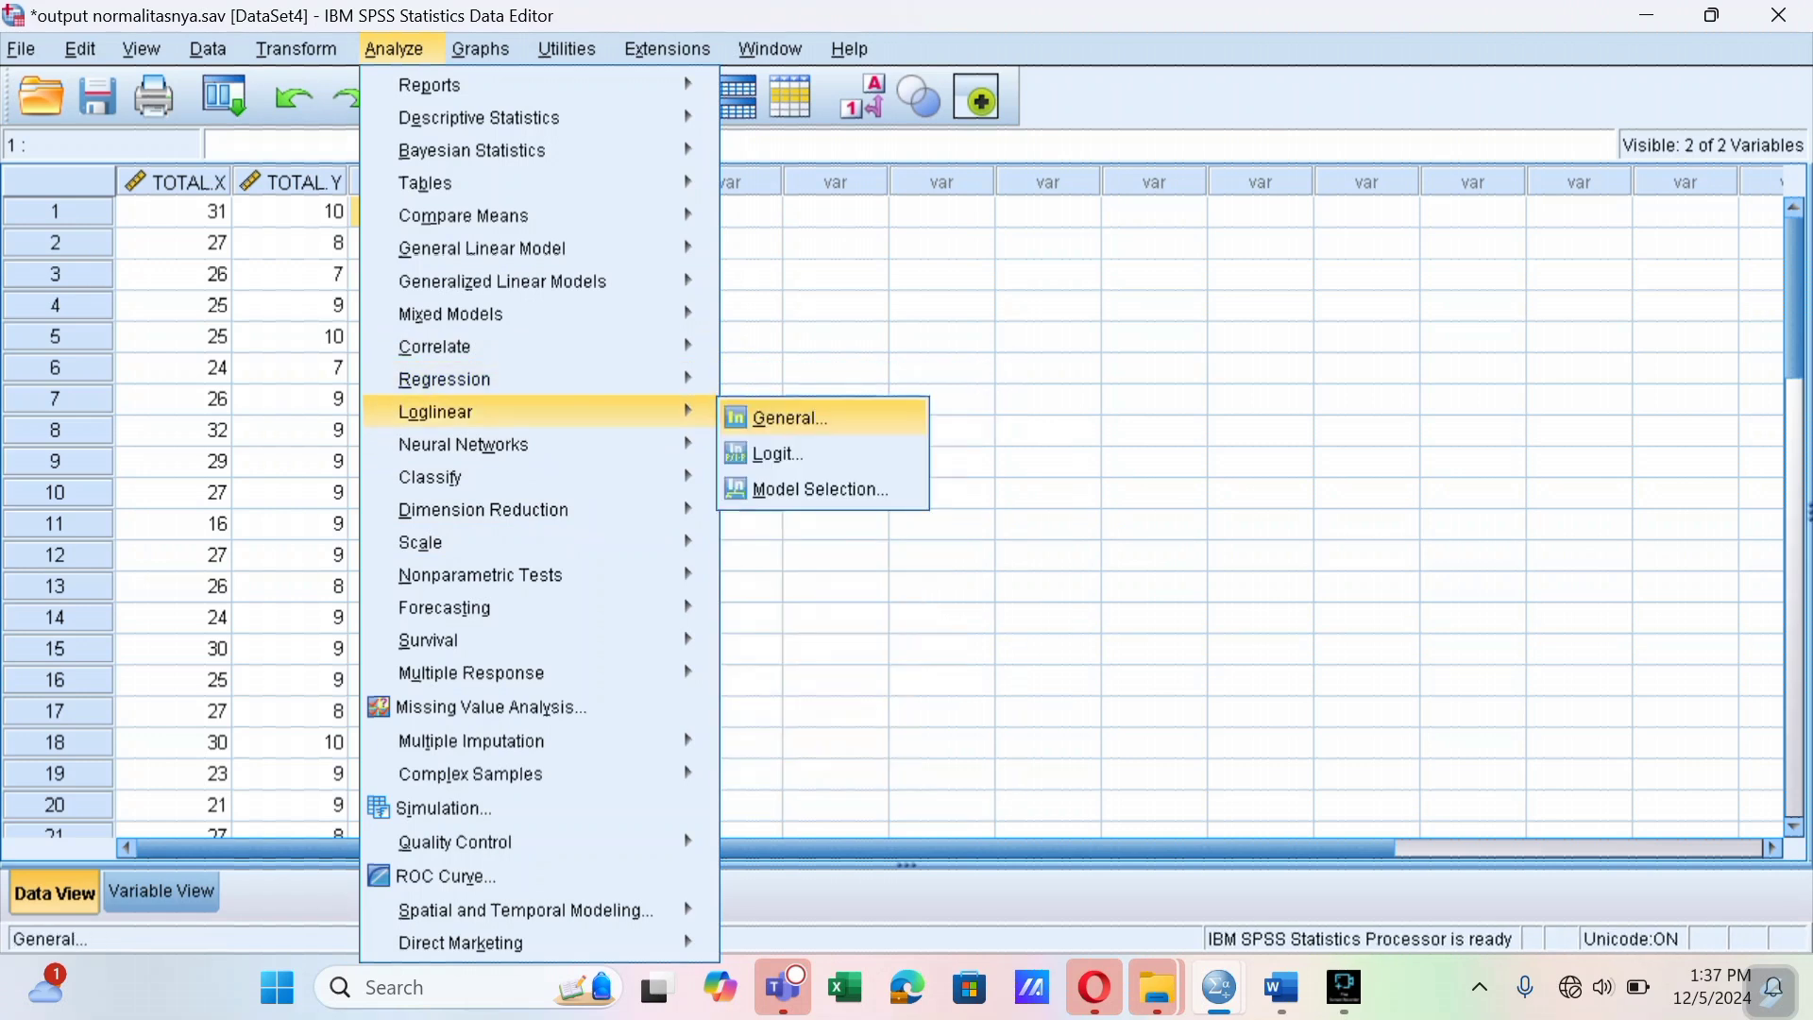
click(781, 420)
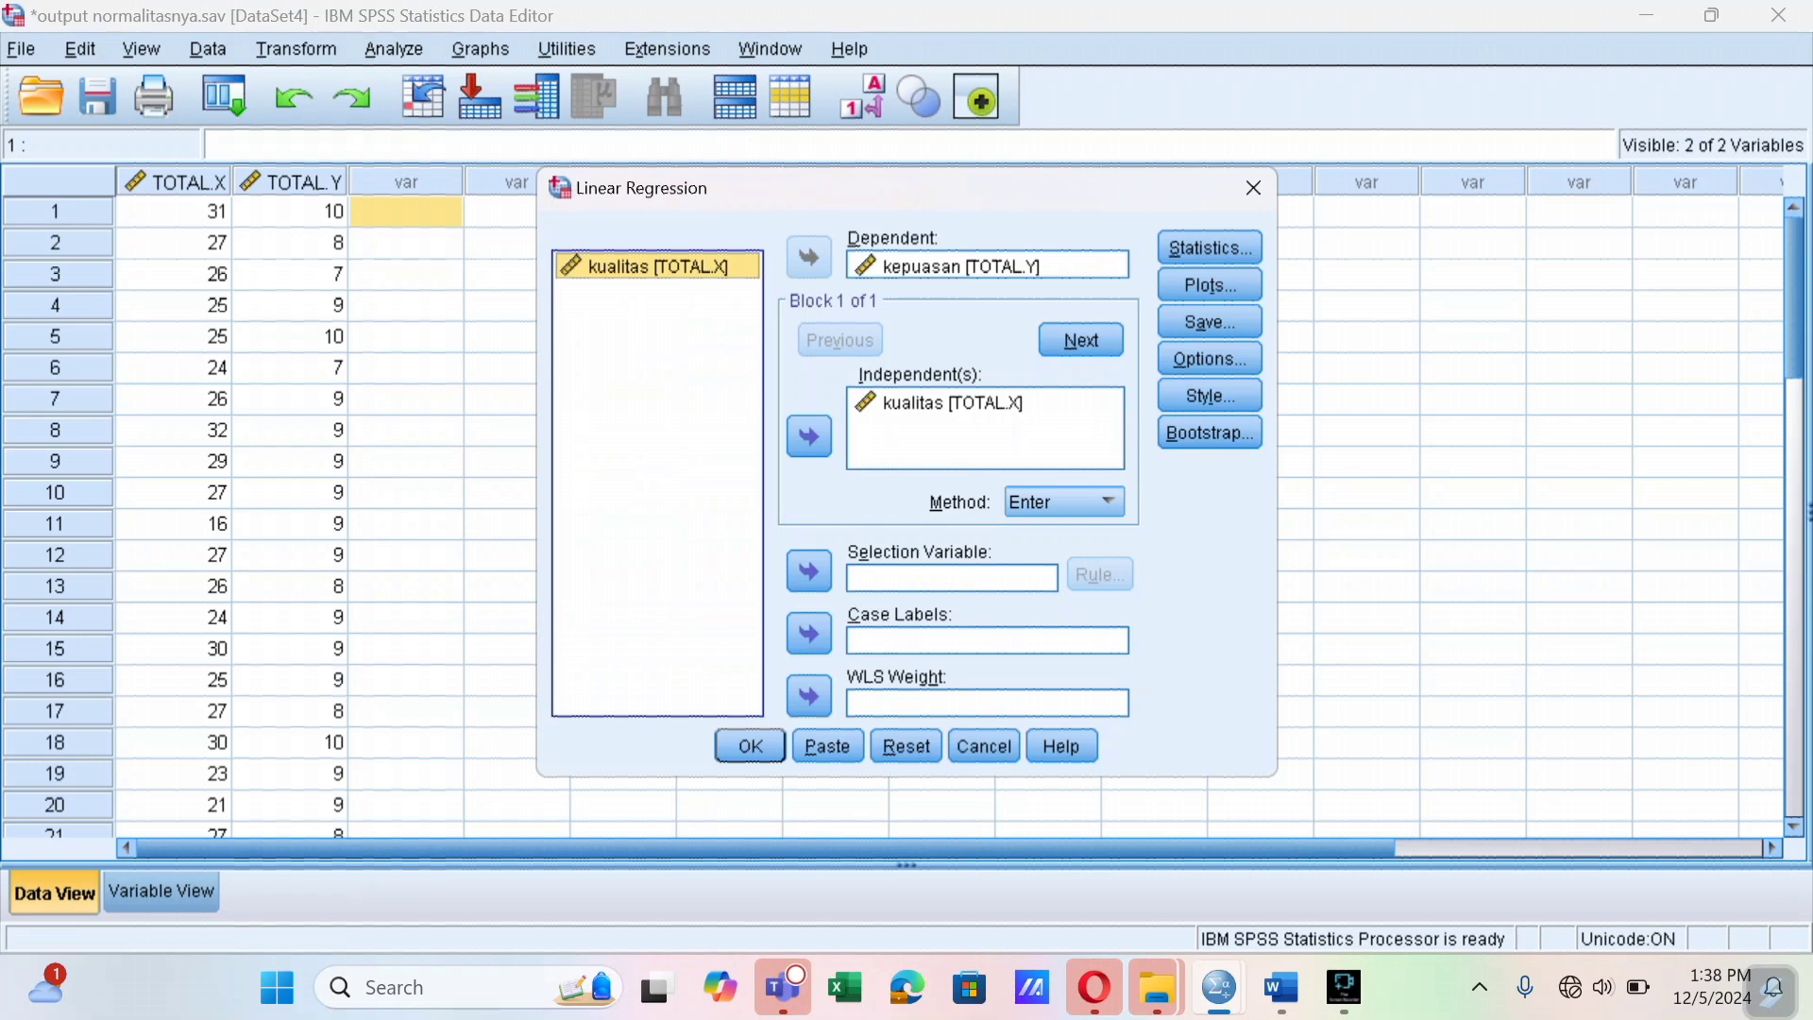
click(750, 746)
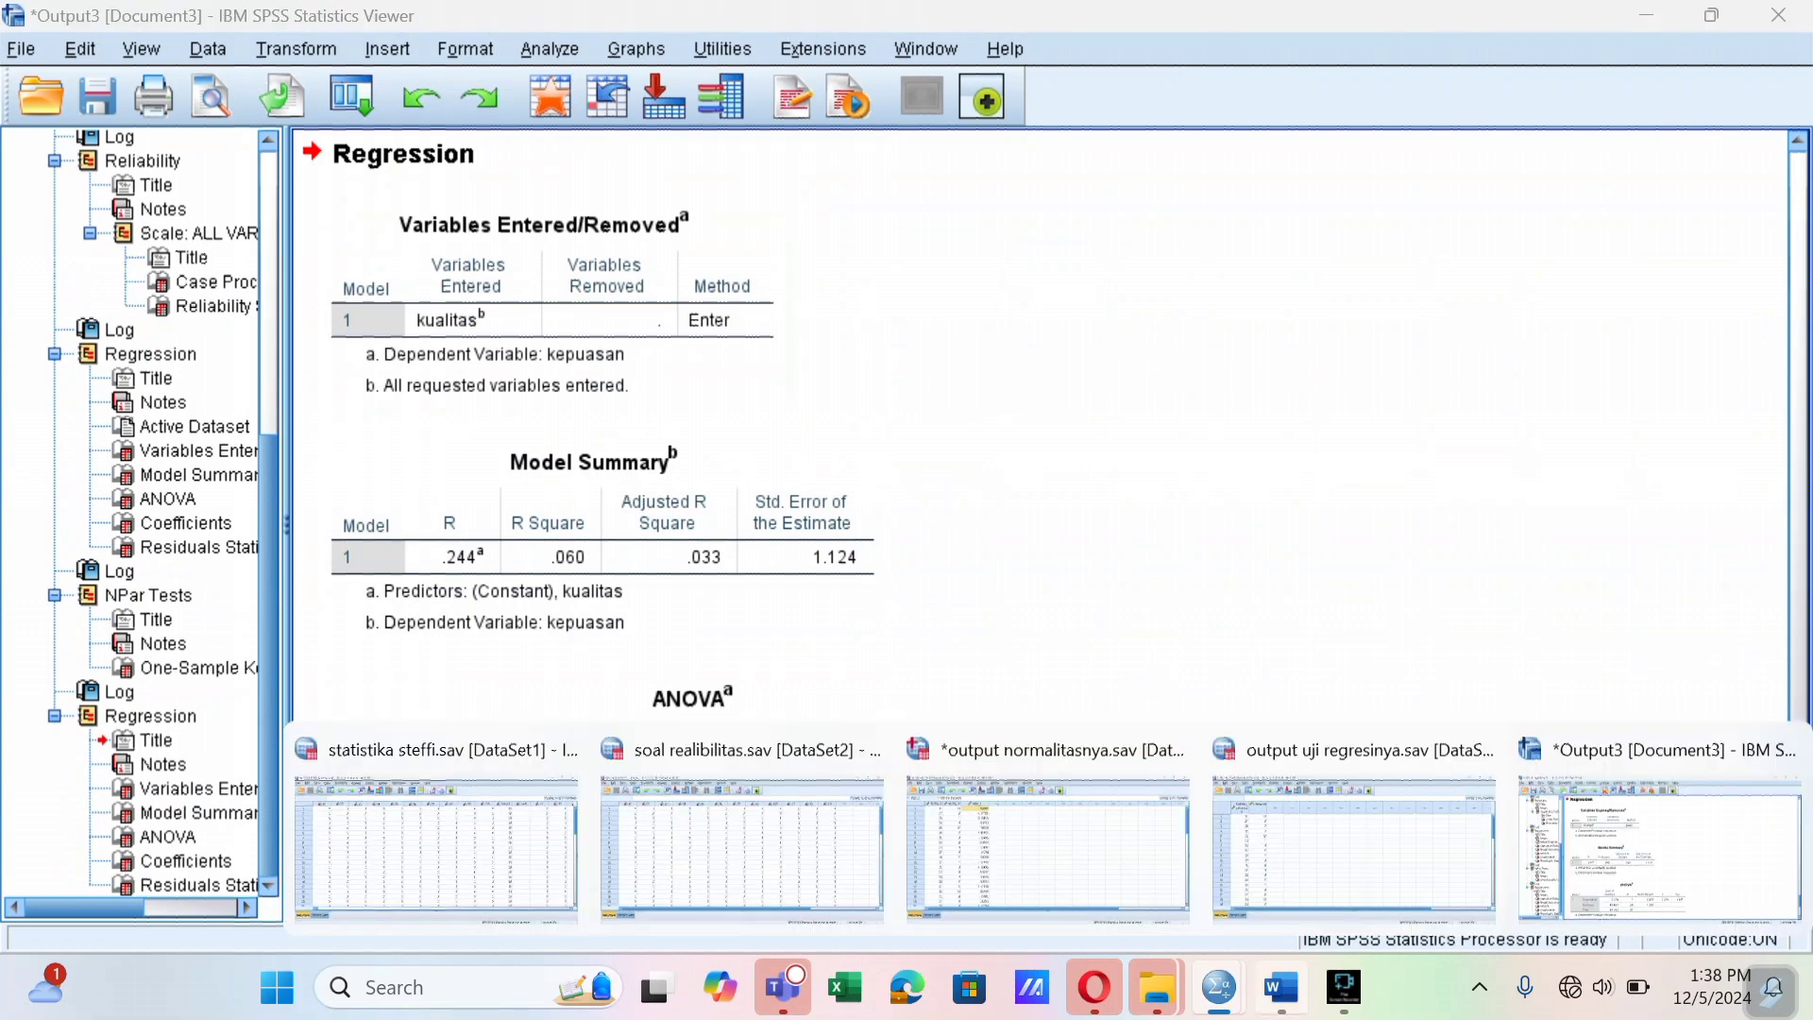
Switch to the Word report and read the regression decision criteria, the Nilai pengaruh section and the Uji Hipotesis (nilai sig.) section
click(1281, 988)
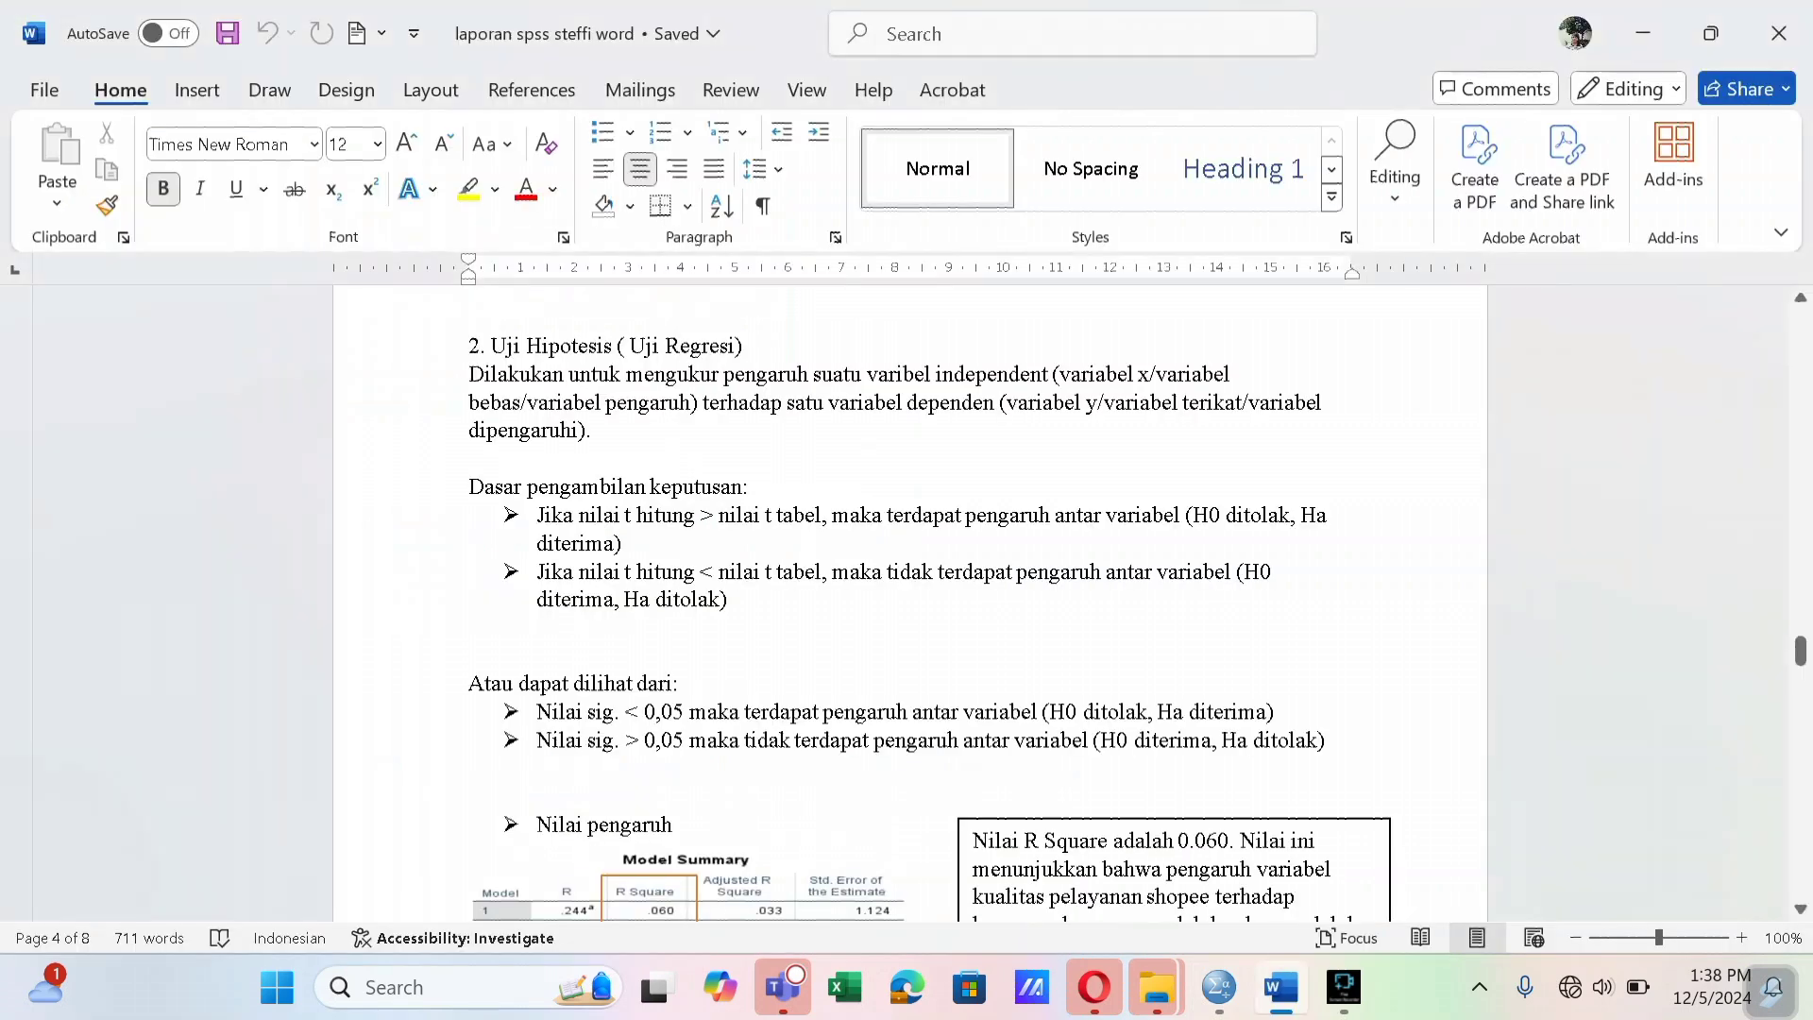
scroll(906, 604, up, 5)
drag(1799, 623, 1799, 661)
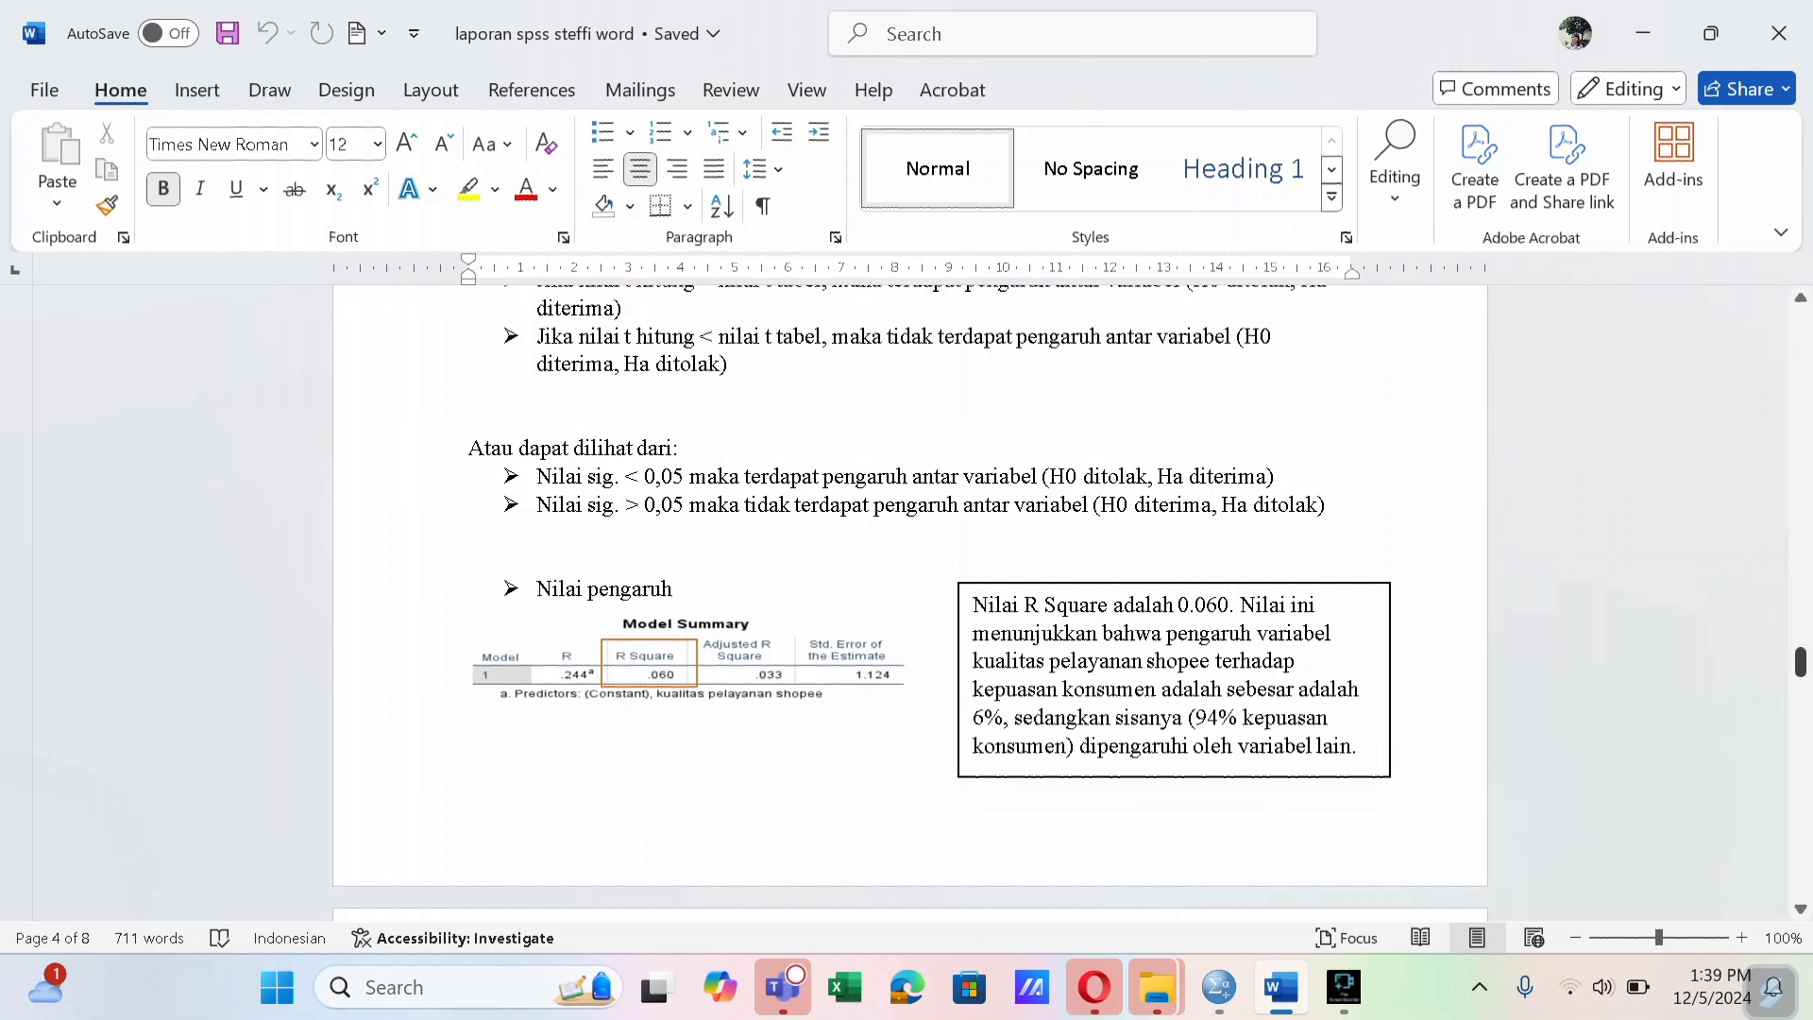
drag(1801, 661, 1800, 689)
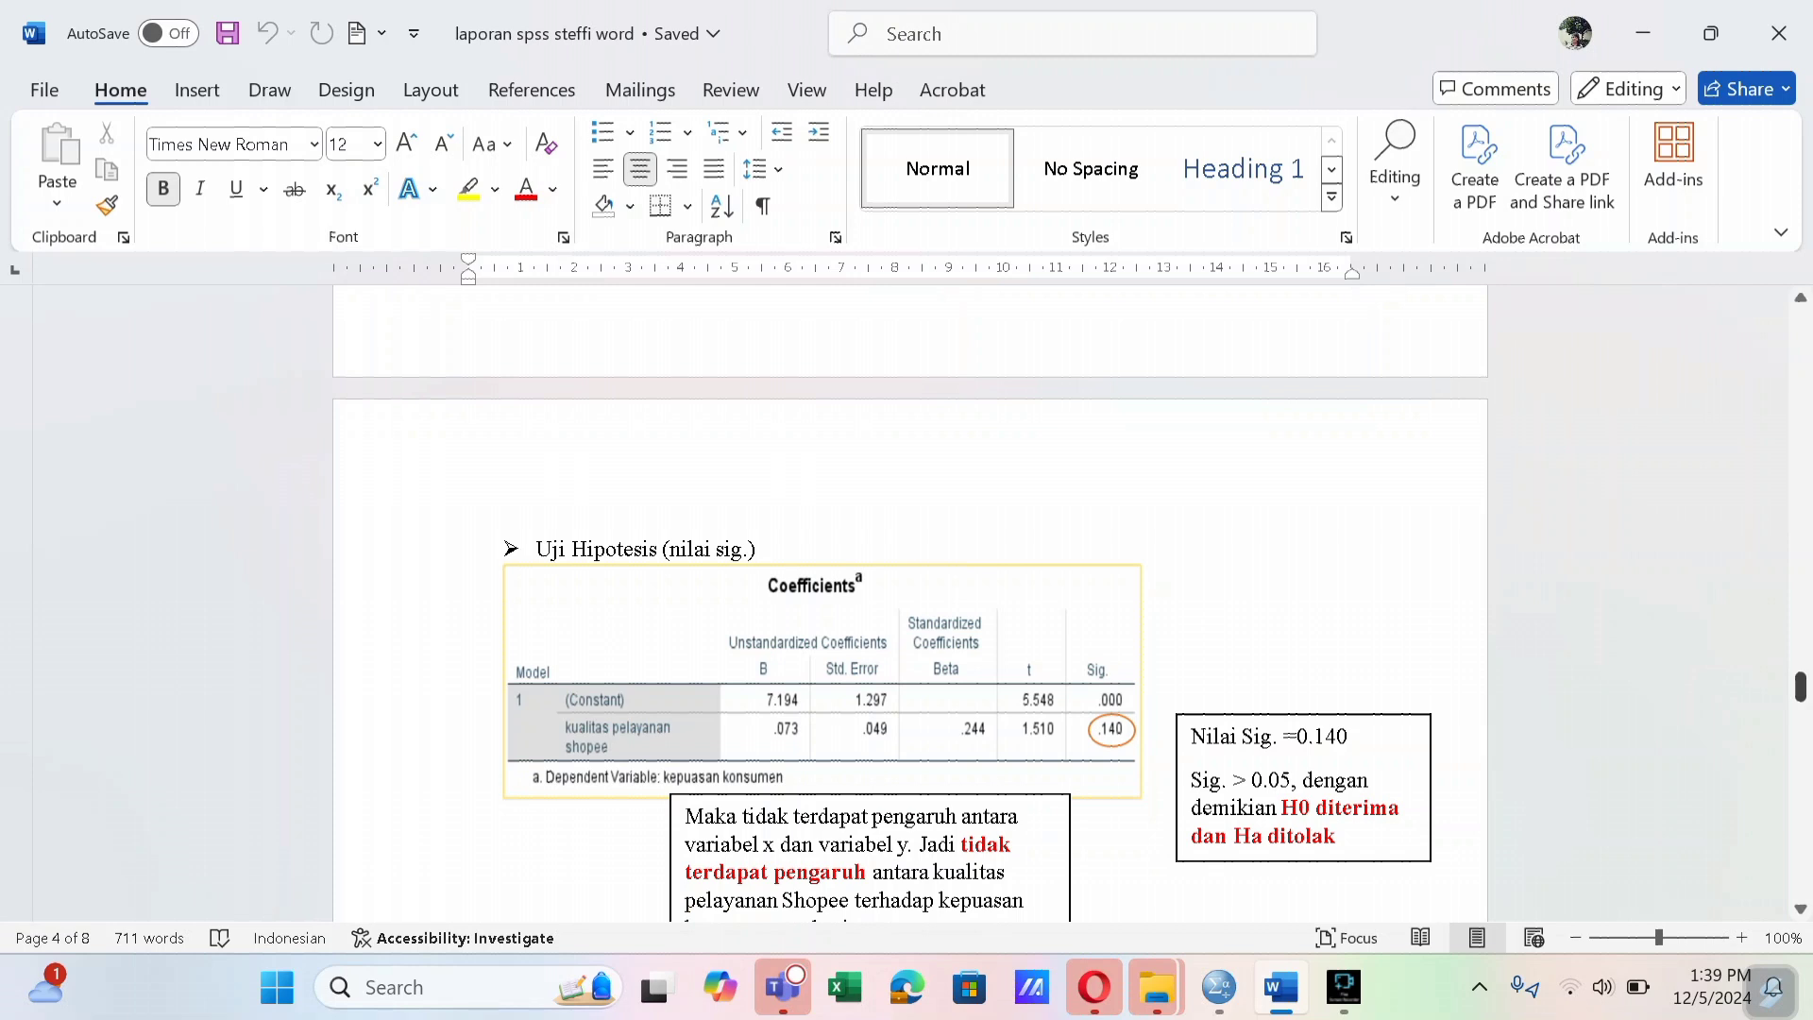
drag(1801, 686, 1800, 696)
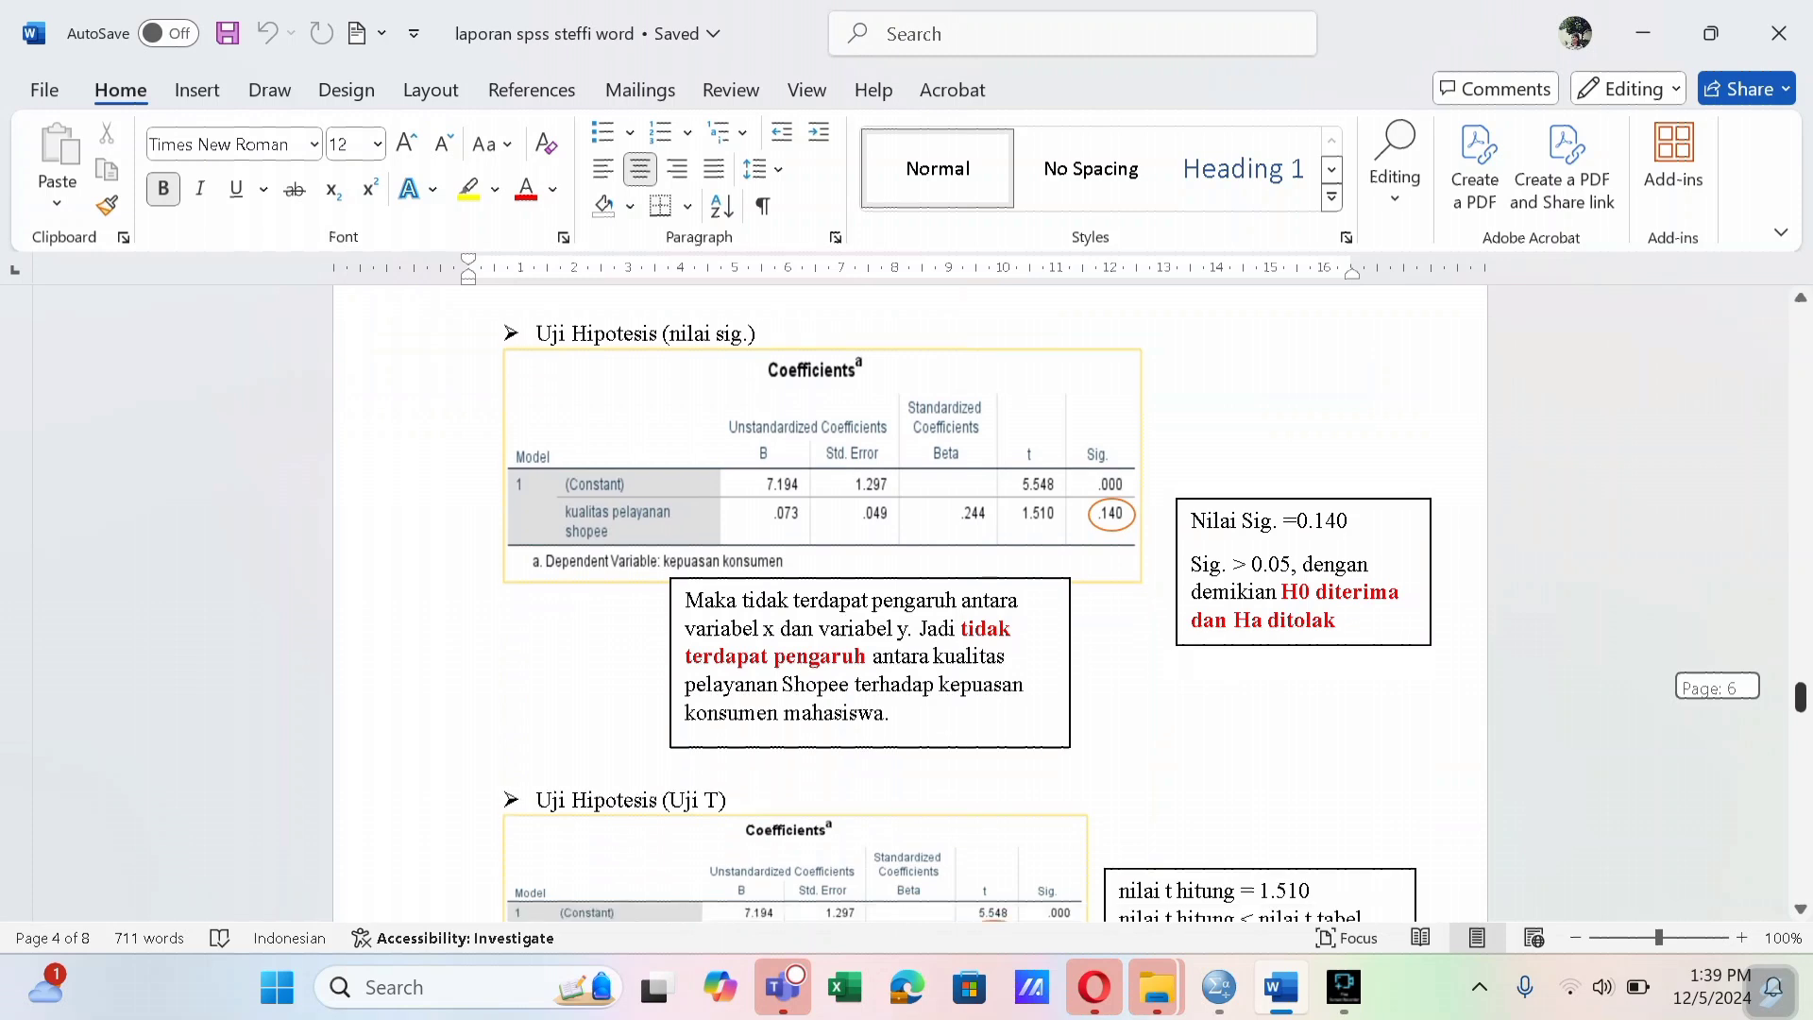
Read the Persamaan Regresi section of the report, including the coefficients table and the explanation of the equation, down to Grafik persamaan
drag(1800, 697, 1801, 764)
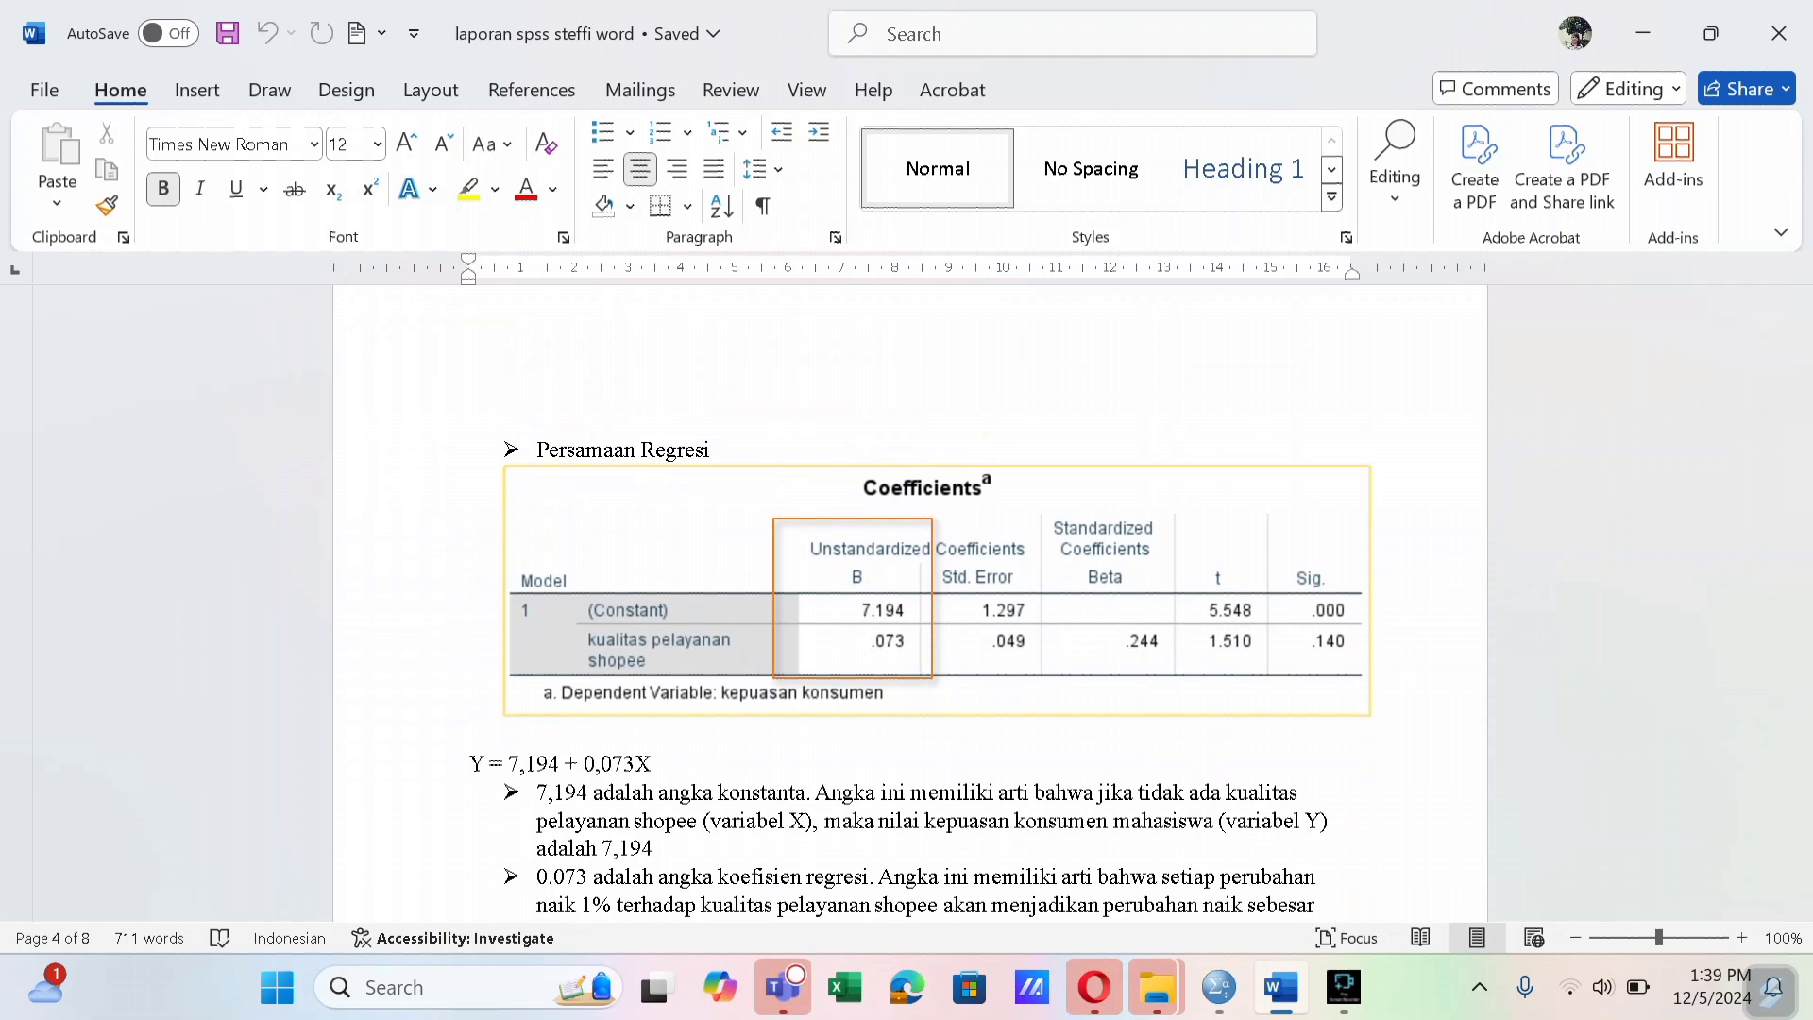
drag(1799, 766, 1800, 771)
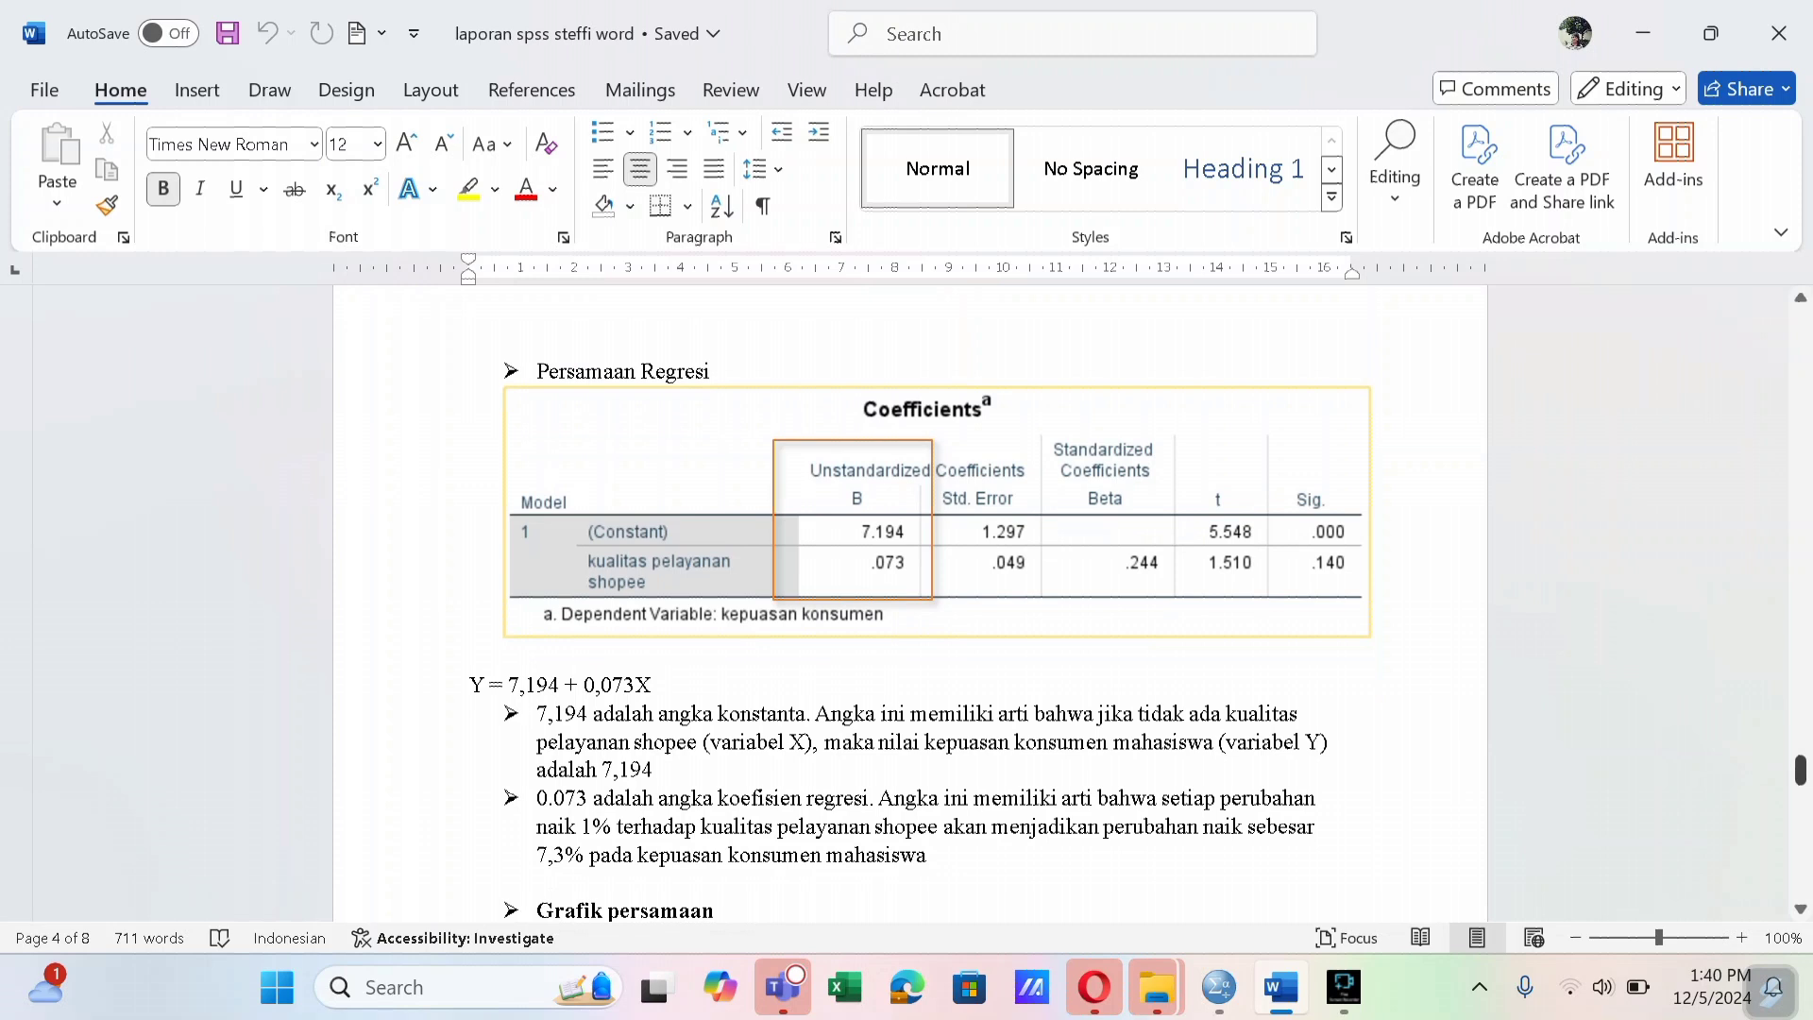
scroll(567, 863, down, 1)
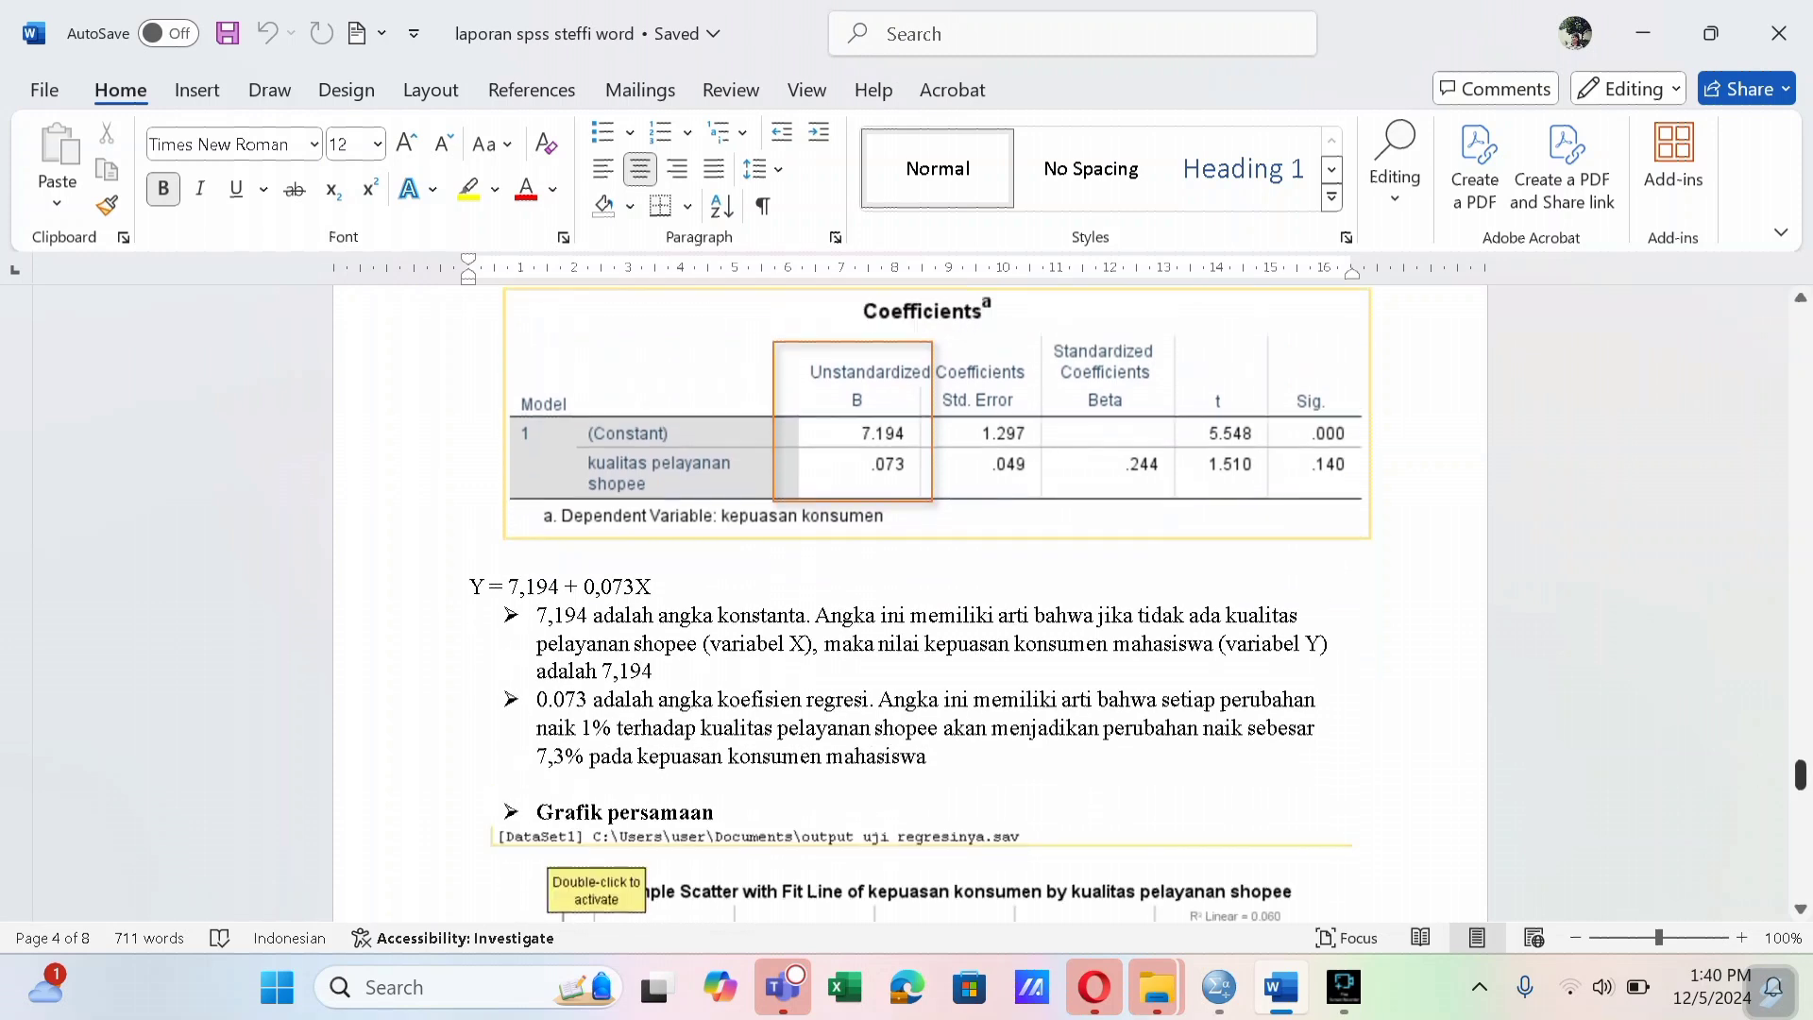